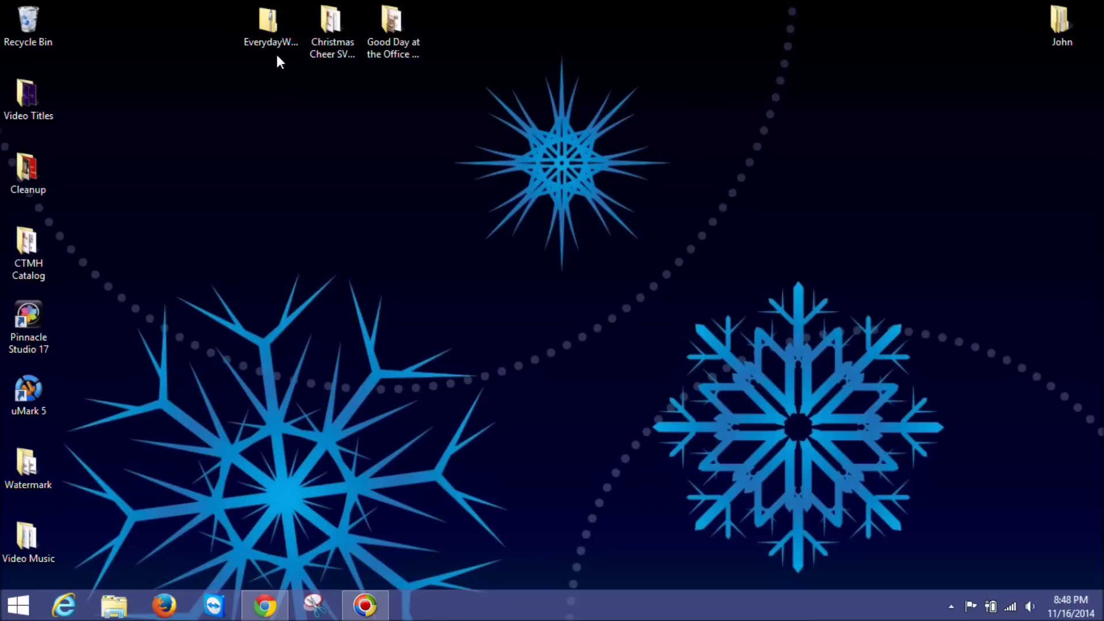
- Open the EverydayWinterCards zip archive on the desktop and start extracting all of its contents
click(274, 37)
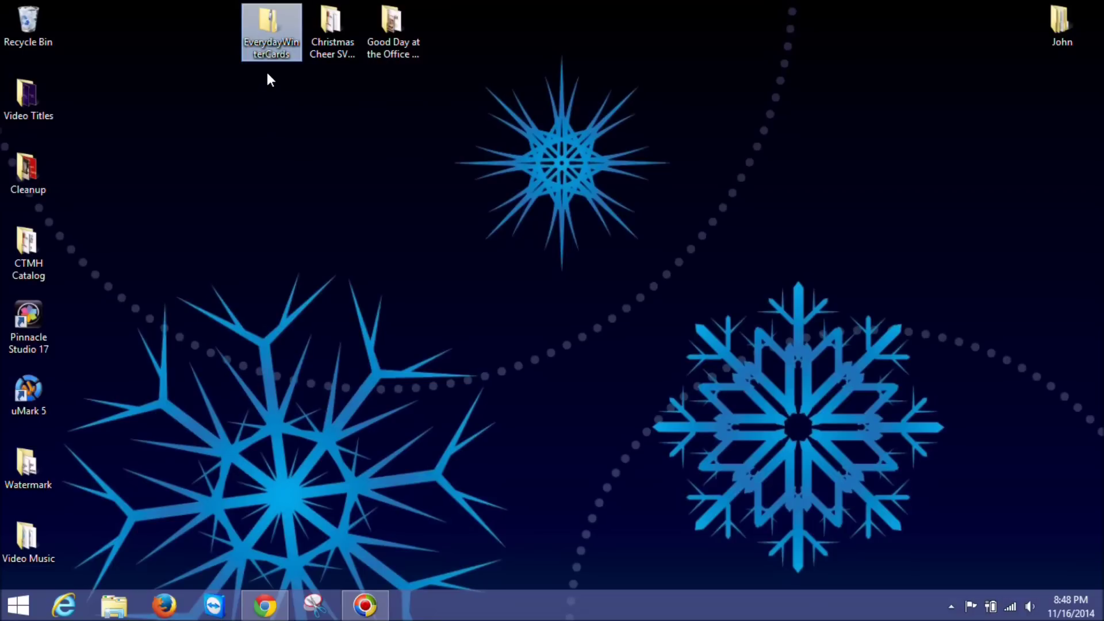
double_click(273, 37)
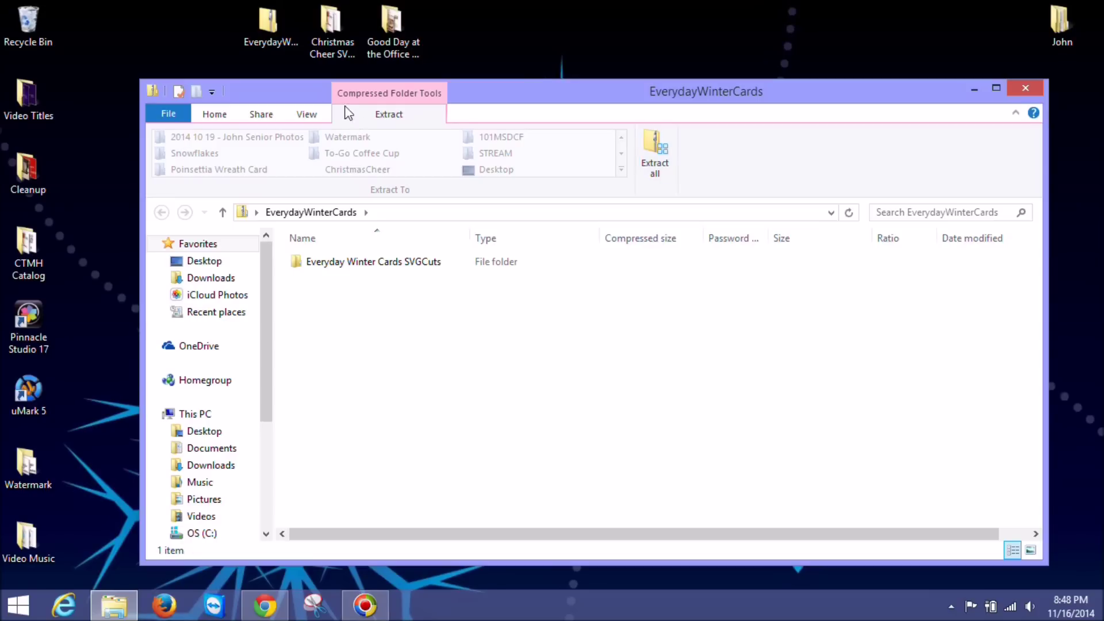
click(651, 151)
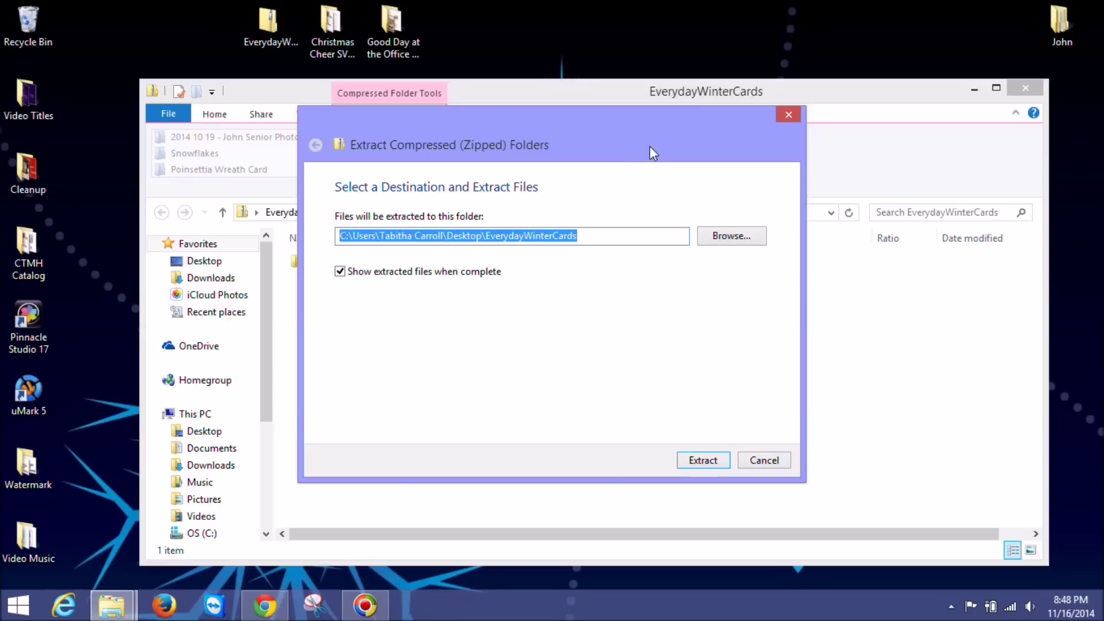
- Extract the archive straight to the Desktop without its EverydayWinterCards subfolder or showing the extracted files, and close the archive window
click(515, 237)
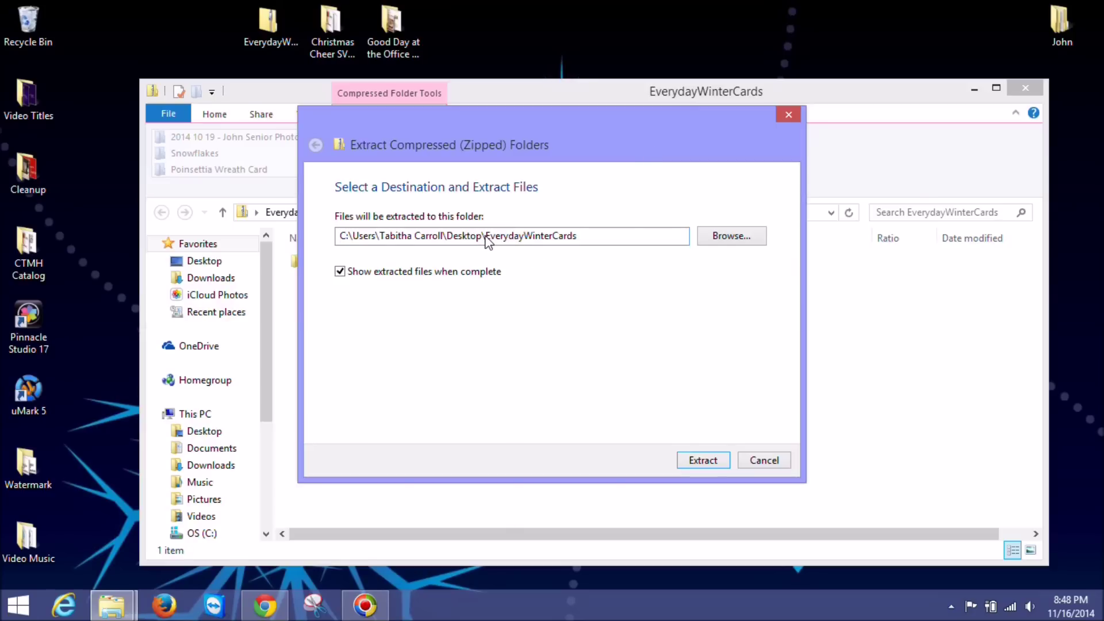
drag(487, 237, 587, 244)
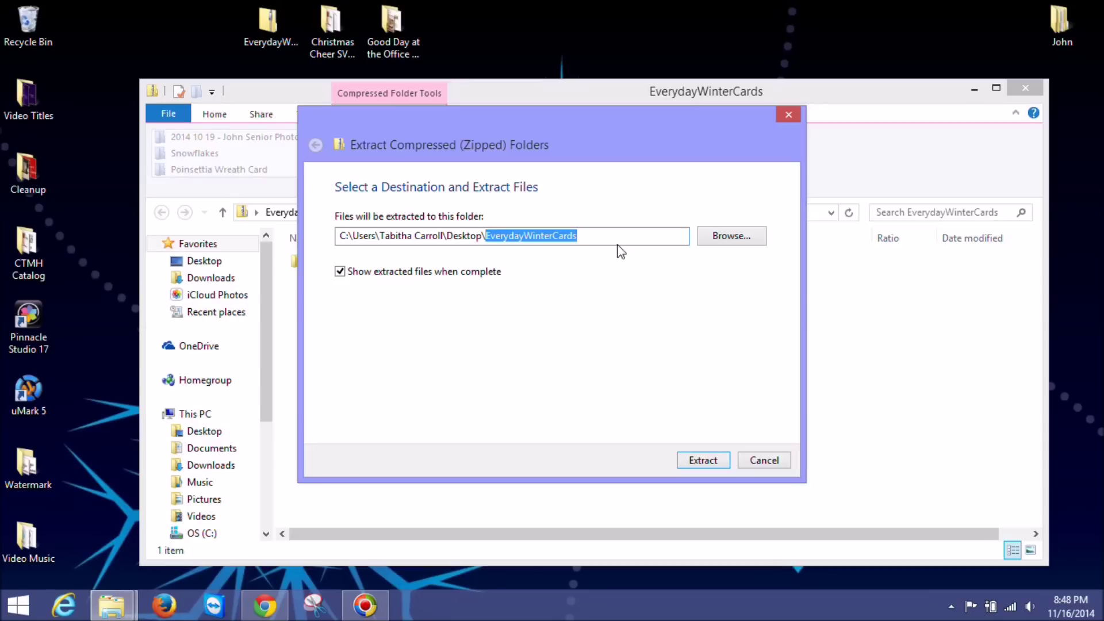
key(BackSpace)
click(720, 278)
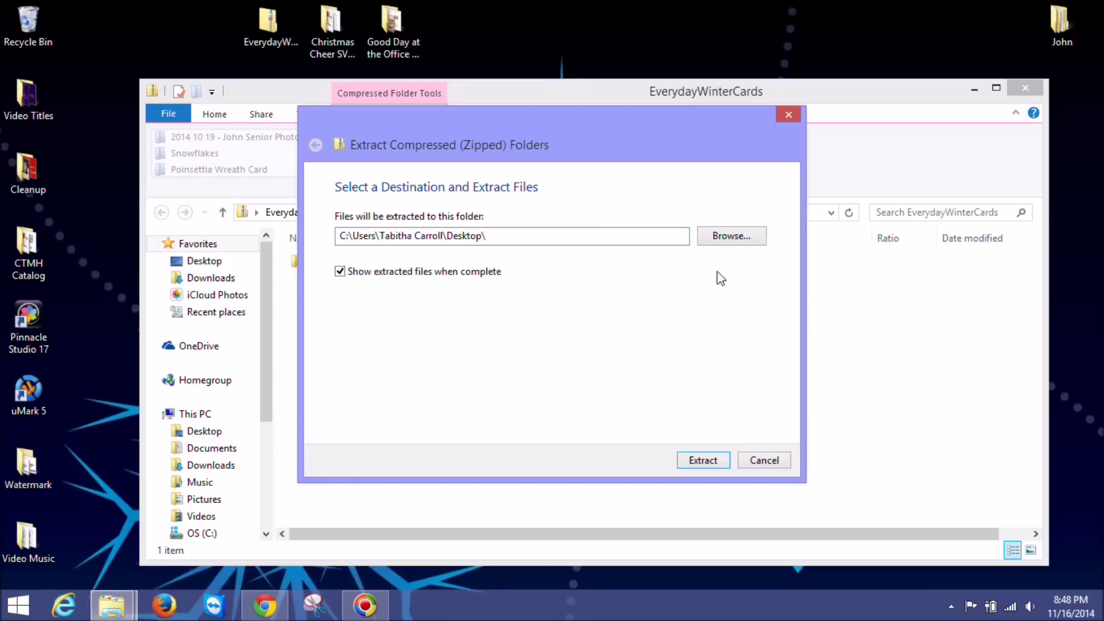
click(340, 272)
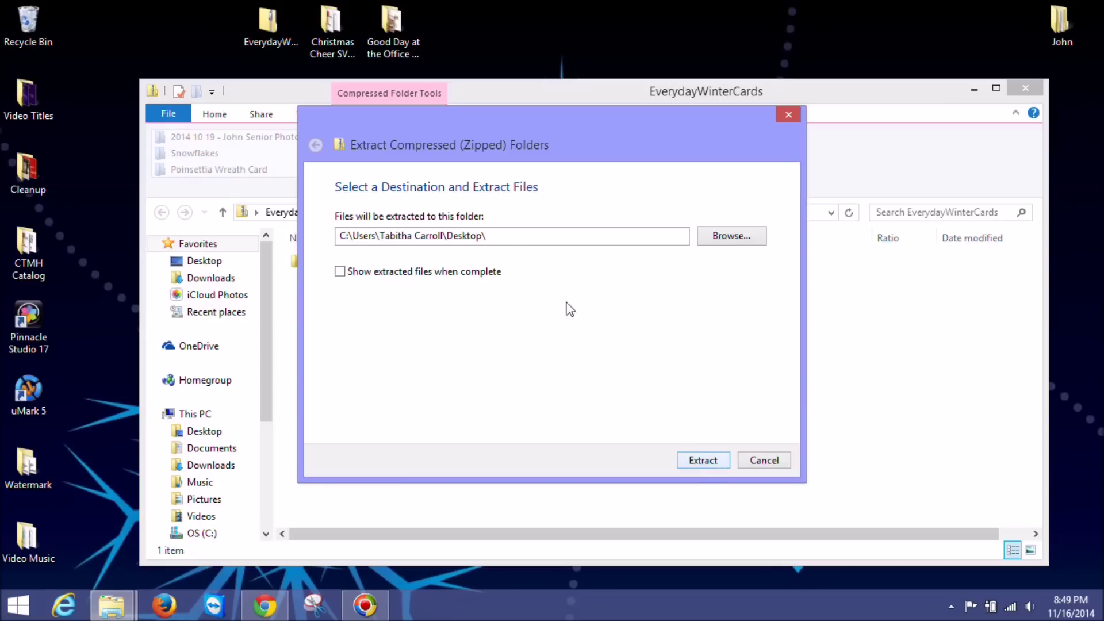
click(702, 459)
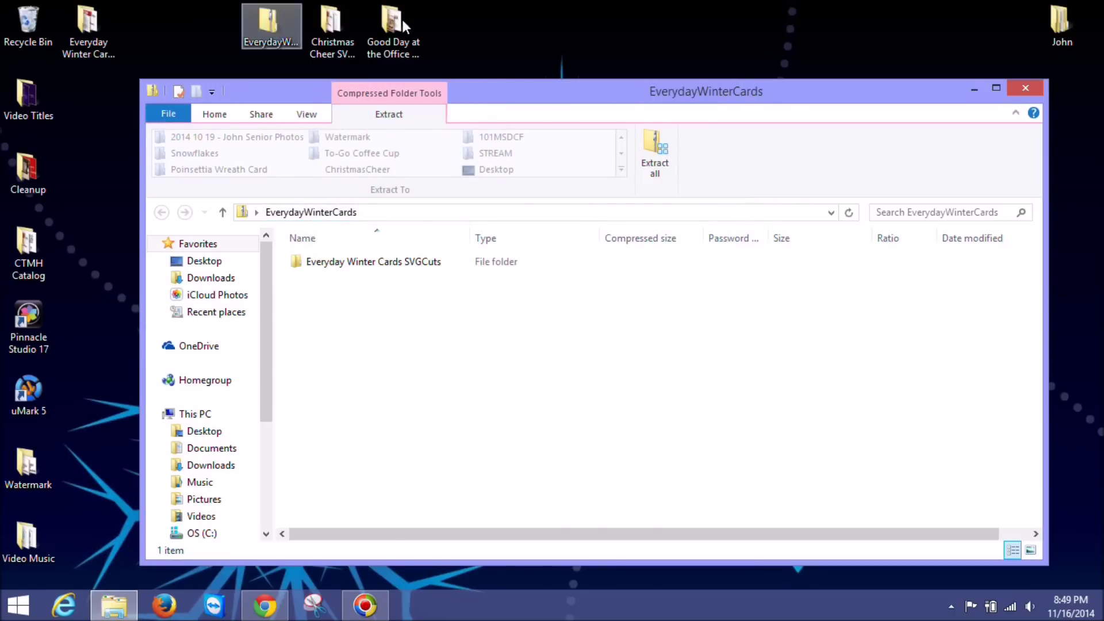
click(1024, 90)
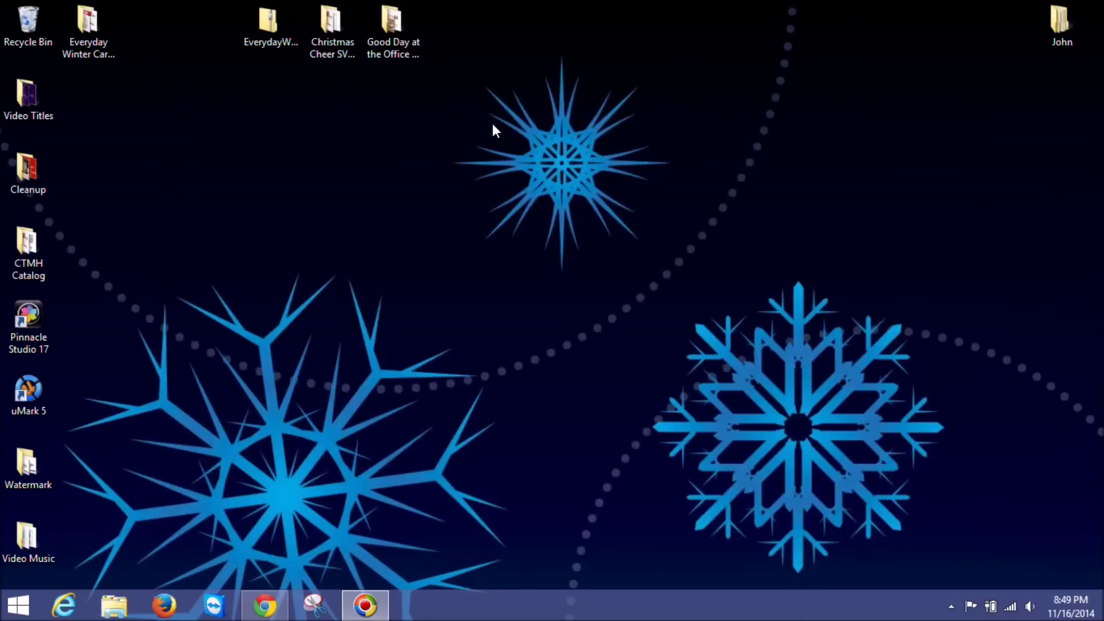
- Move the extracted Everyday Winter Cards folder to an open desktop spot and put the EverydayWinterCards zip in the Recycle Bin
drag(81, 23, 195, 127)
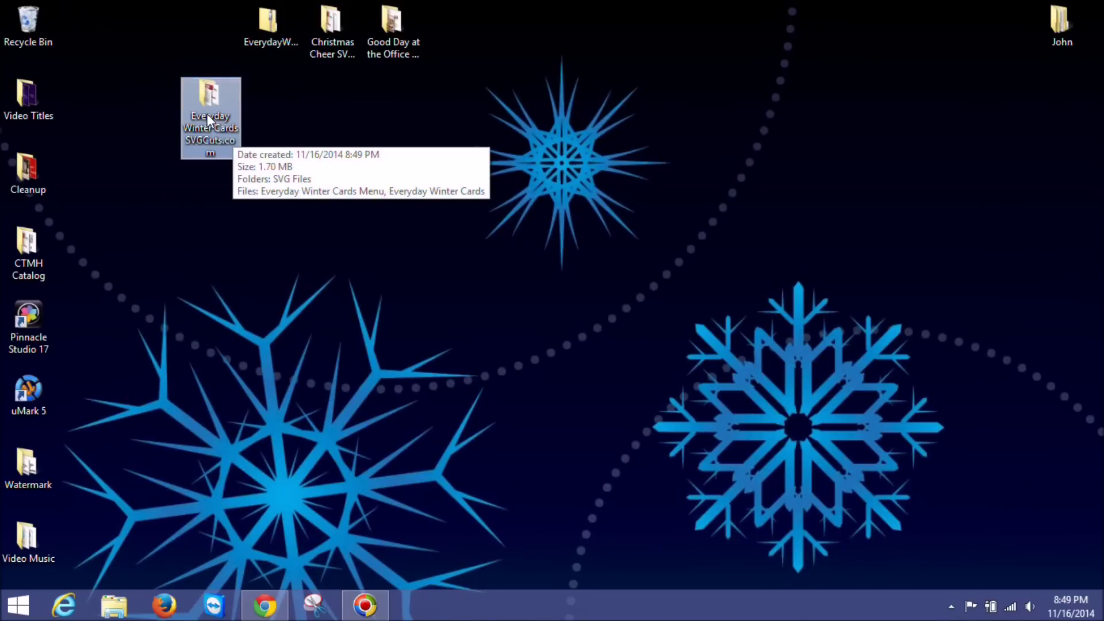
click(270, 26)
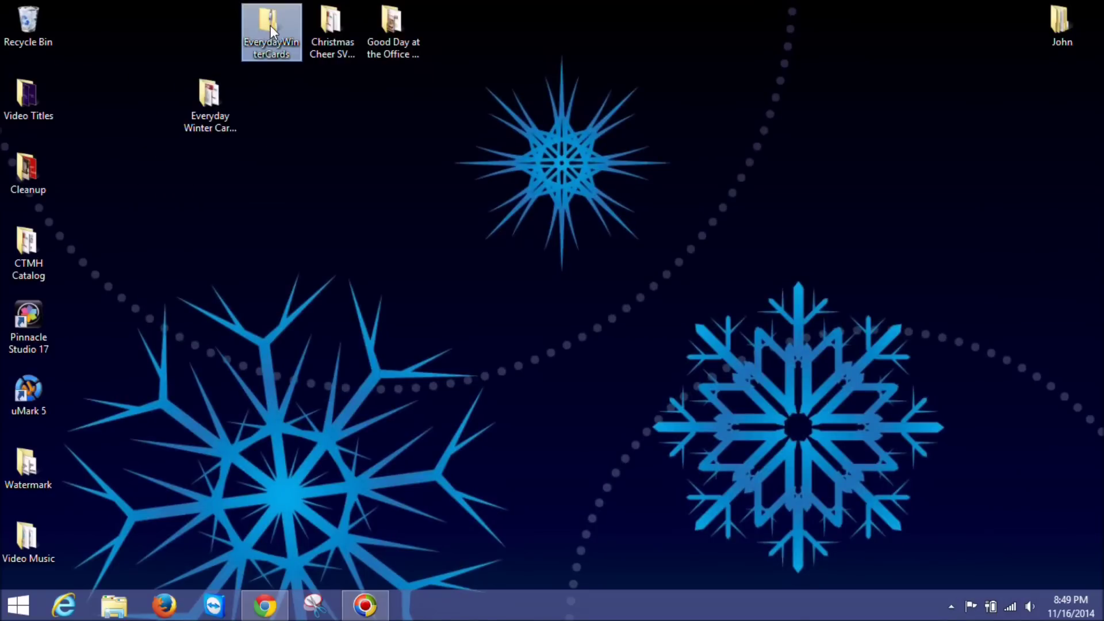
drag(270, 24, 28, 23)
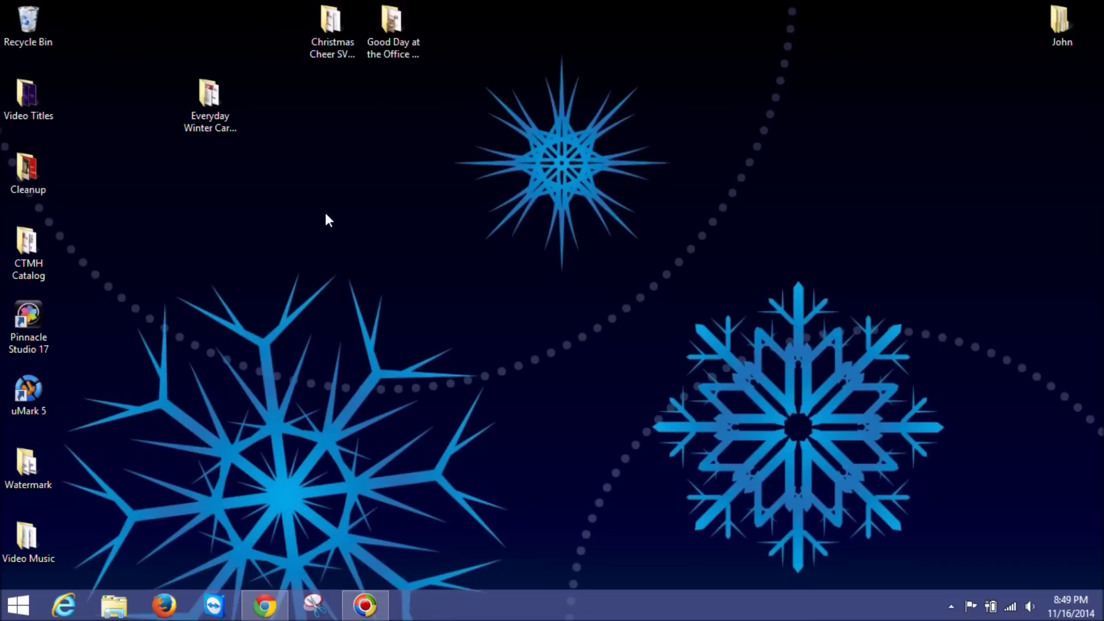
- Open the extracted Everyday Winter Cards SVGCuts.com folder from the desktop
click(200, 95)
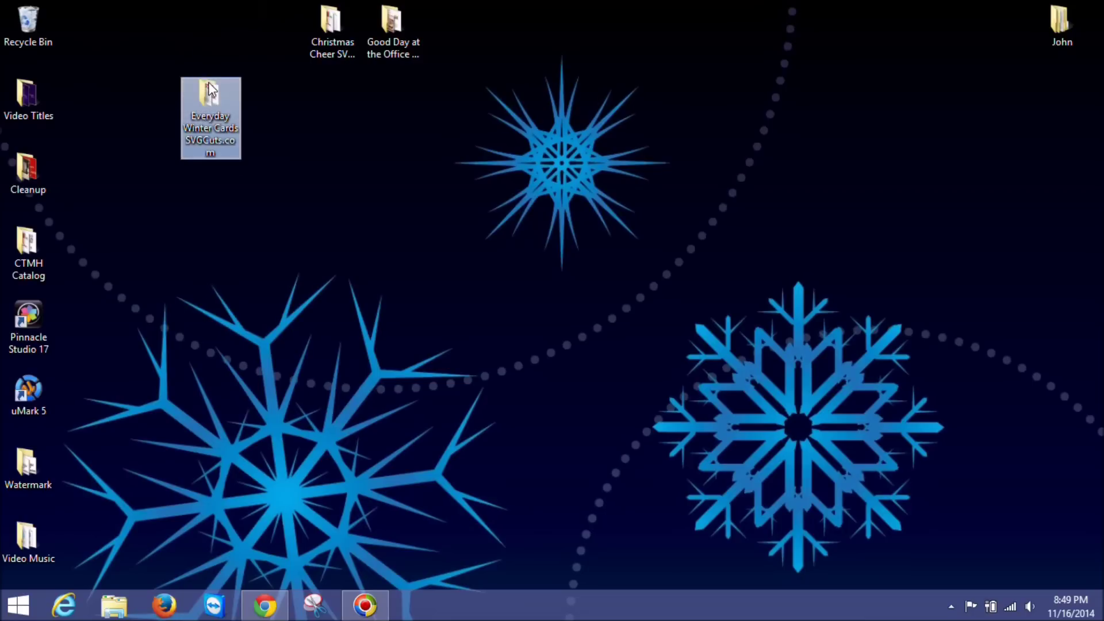
click(333, 114)
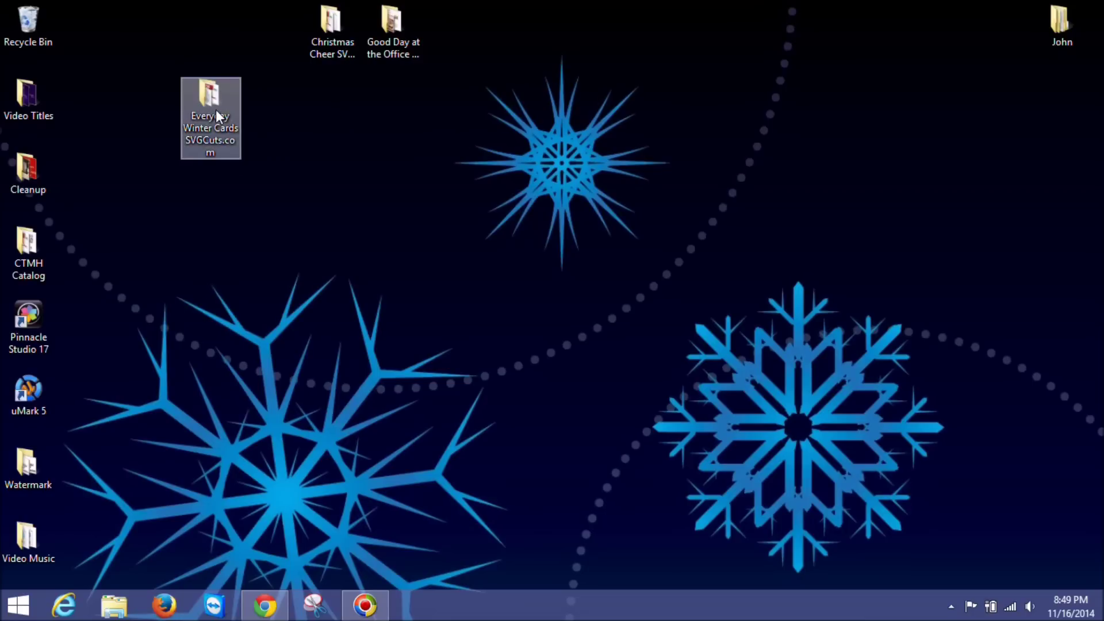
click(205, 92)
double_click(207, 93)
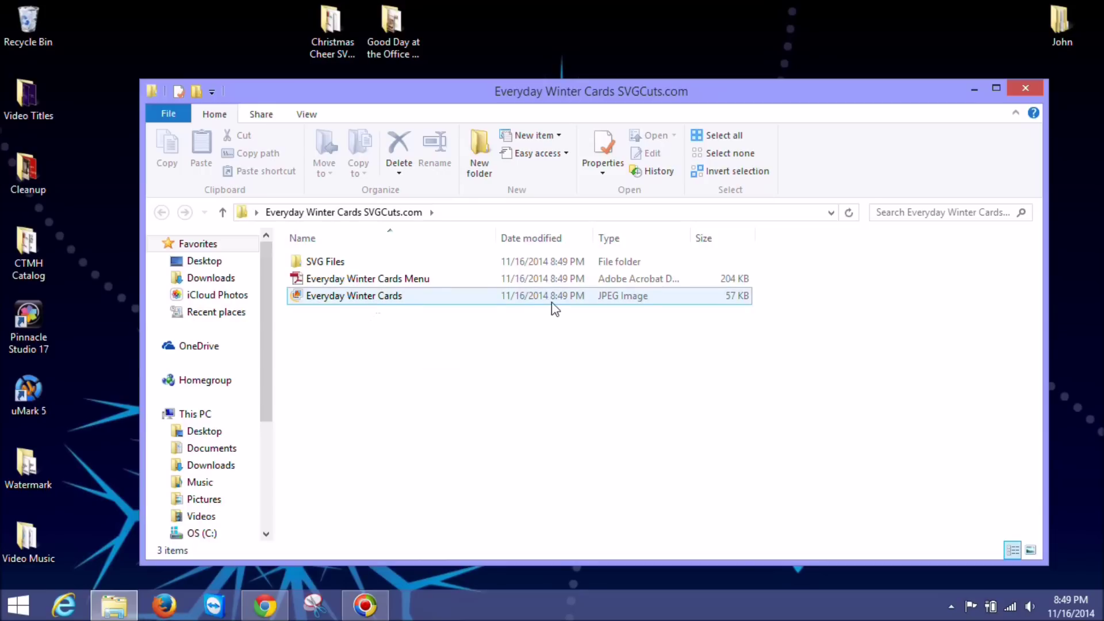
- View the Everyday Winter Cards JPEG image of the finished cards, and close it
click(625, 308)
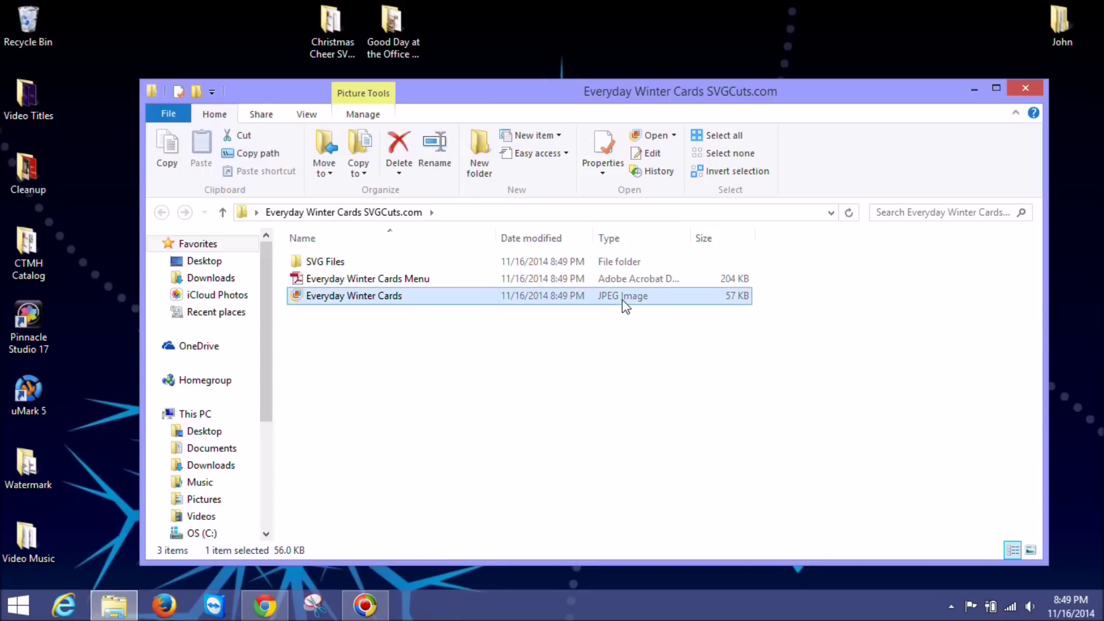
double_click(625, 308)
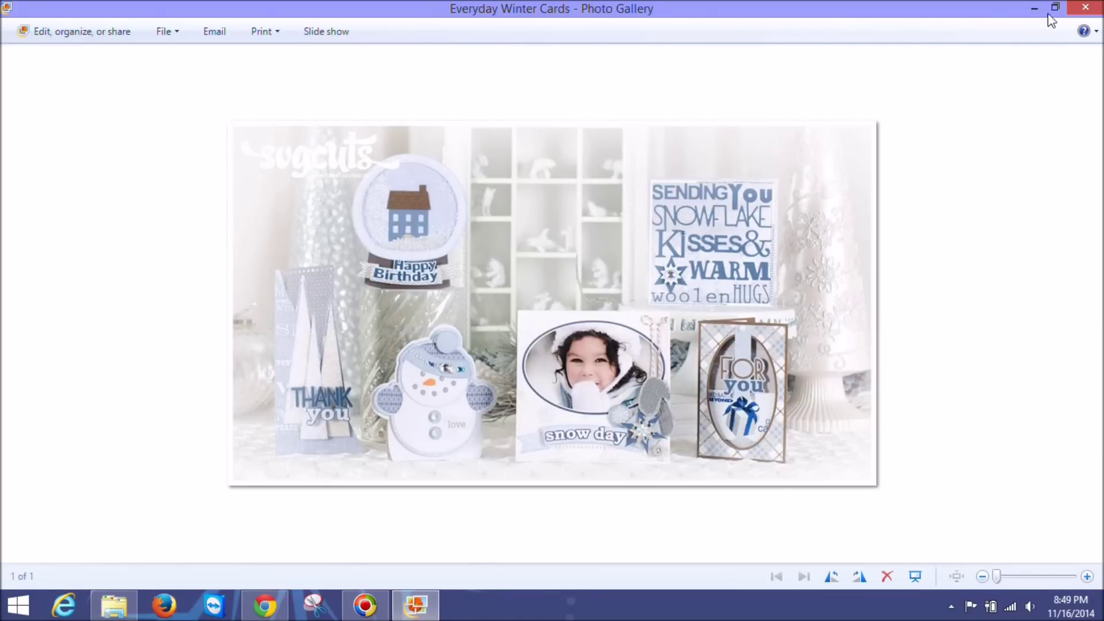
click(1083, 9)
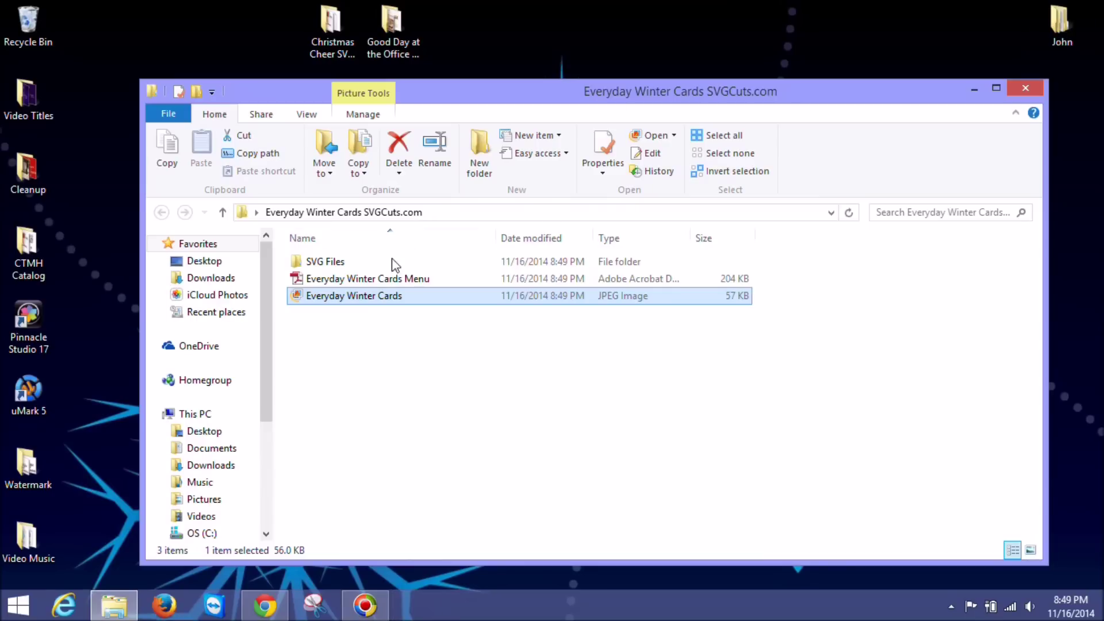
- Open the Everyday Winter Cards Menu PDF and examine the Reverse Gatefold Gift Card Holder's pieces and their cutting widths
double_click(389, 281)
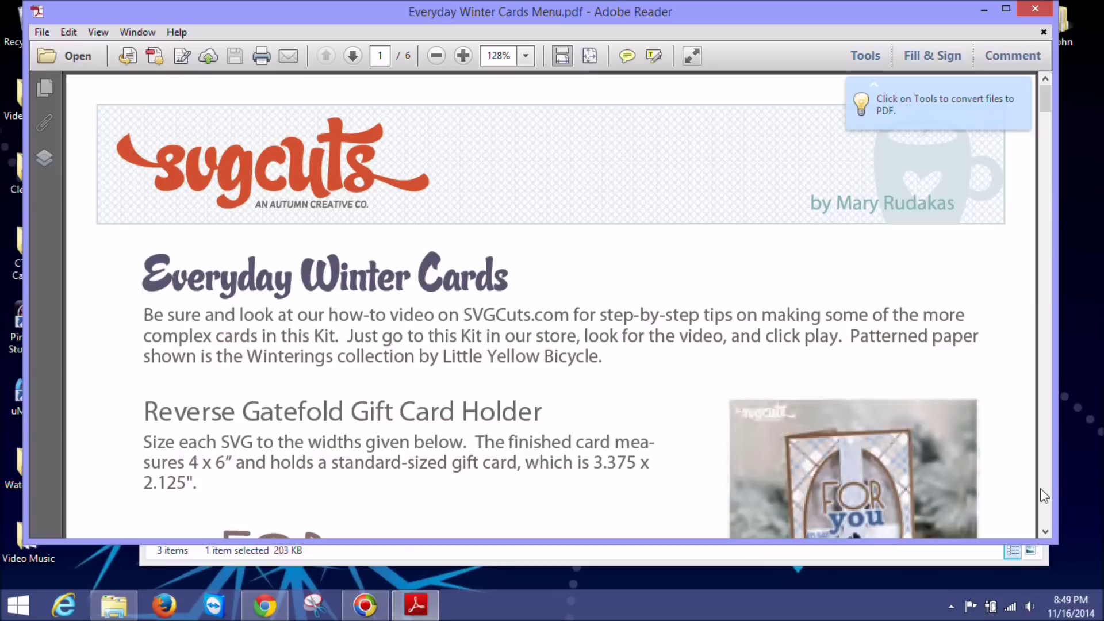
click(1043, 531)
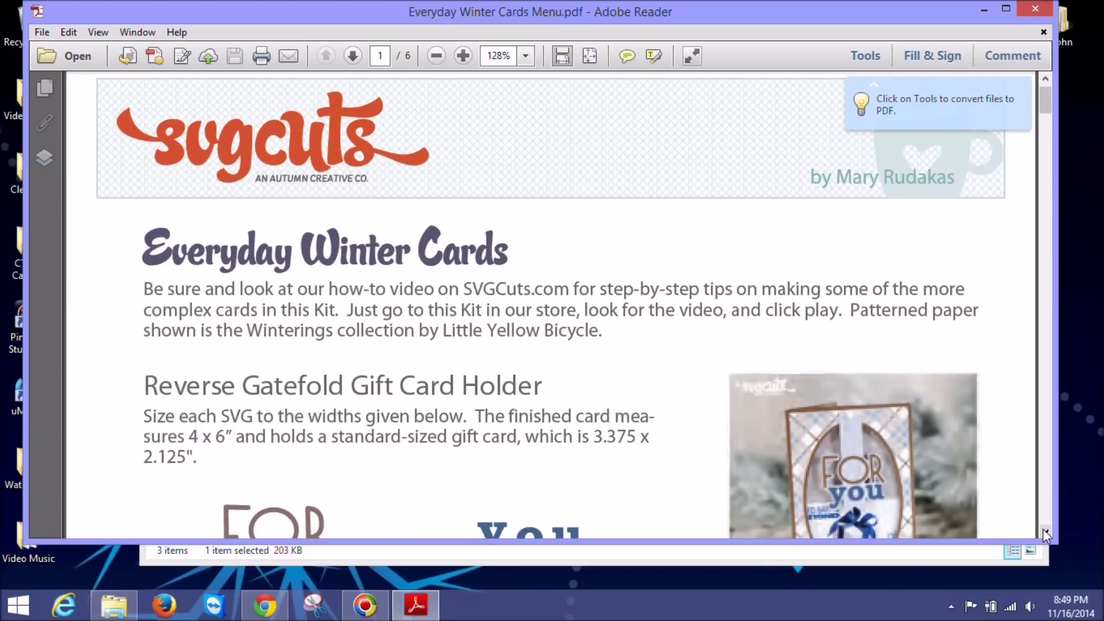
click(1044, 531)
click(1043, 530)
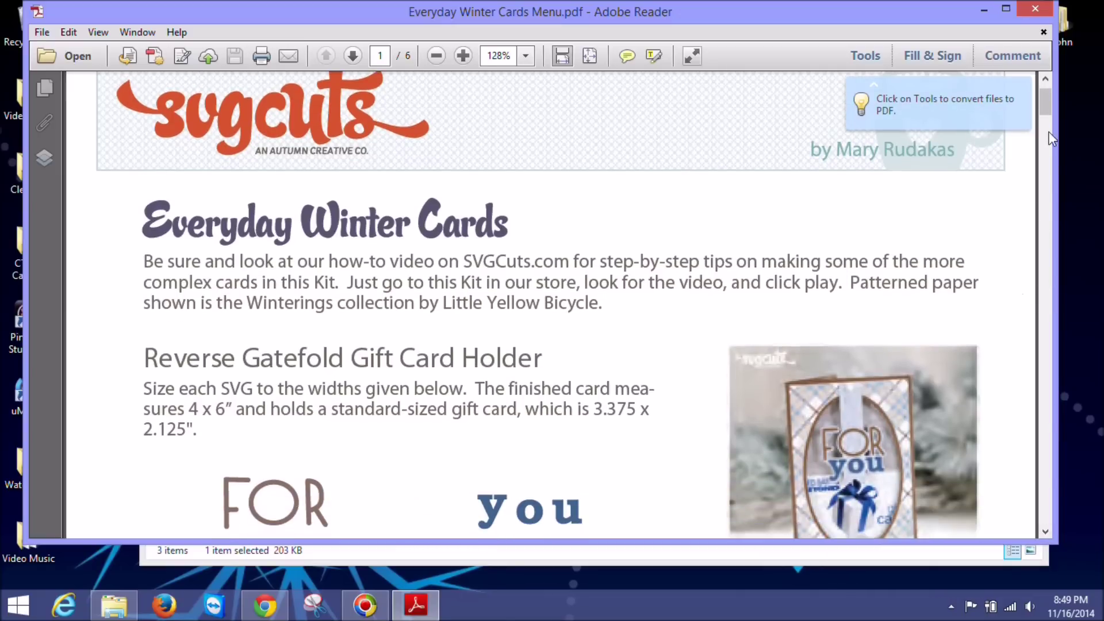
drag(1044, 105, 1046, 124)
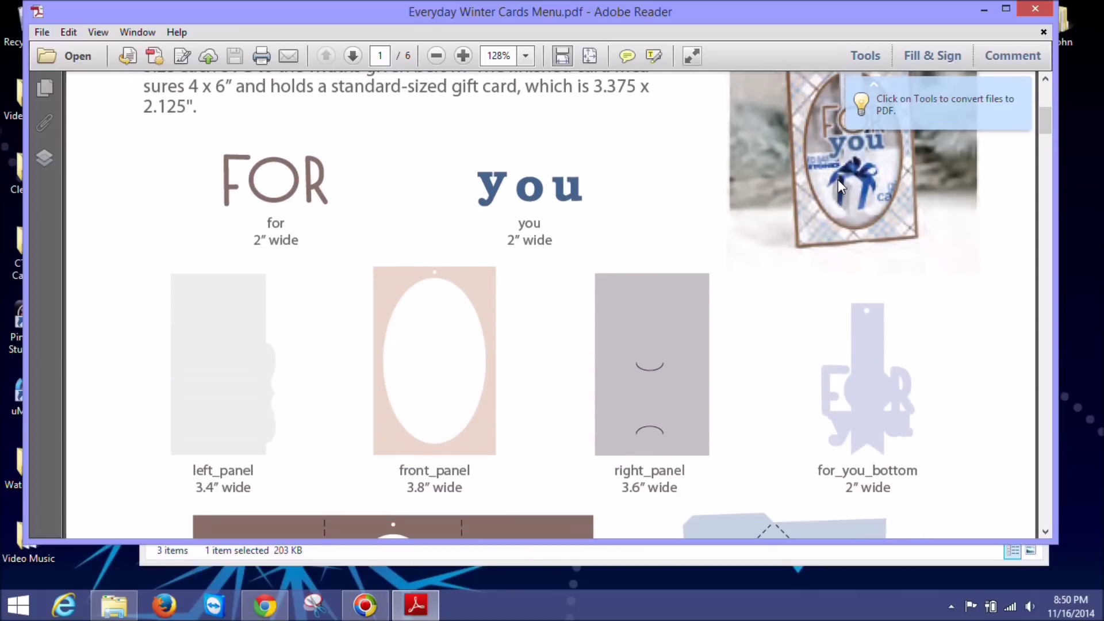
drag(1046, 122, 1046, 99)
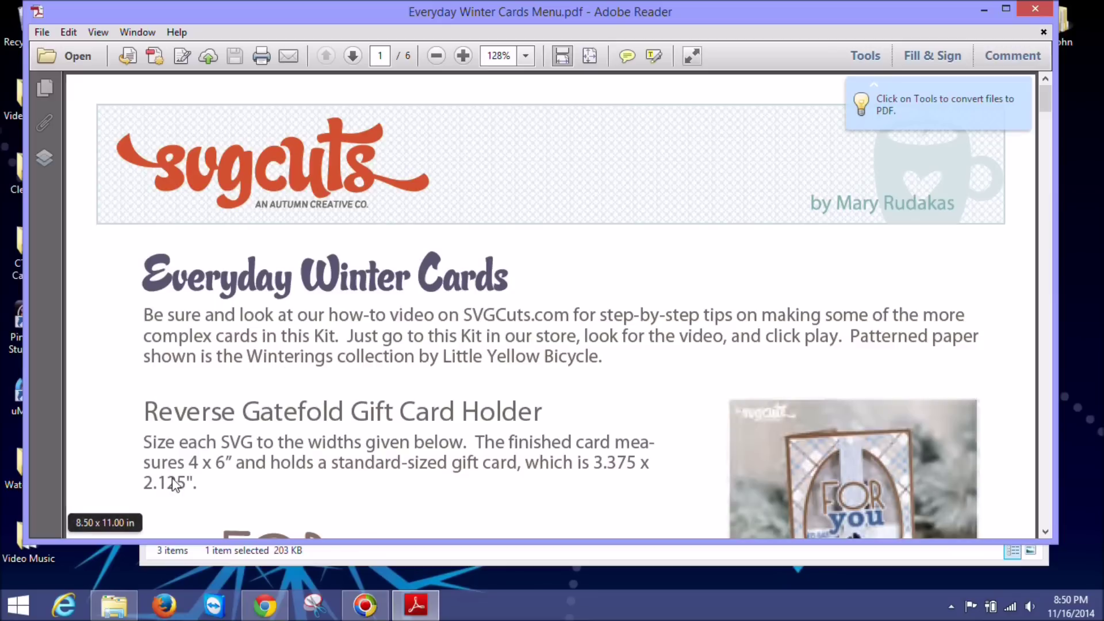
click(1046, 393)
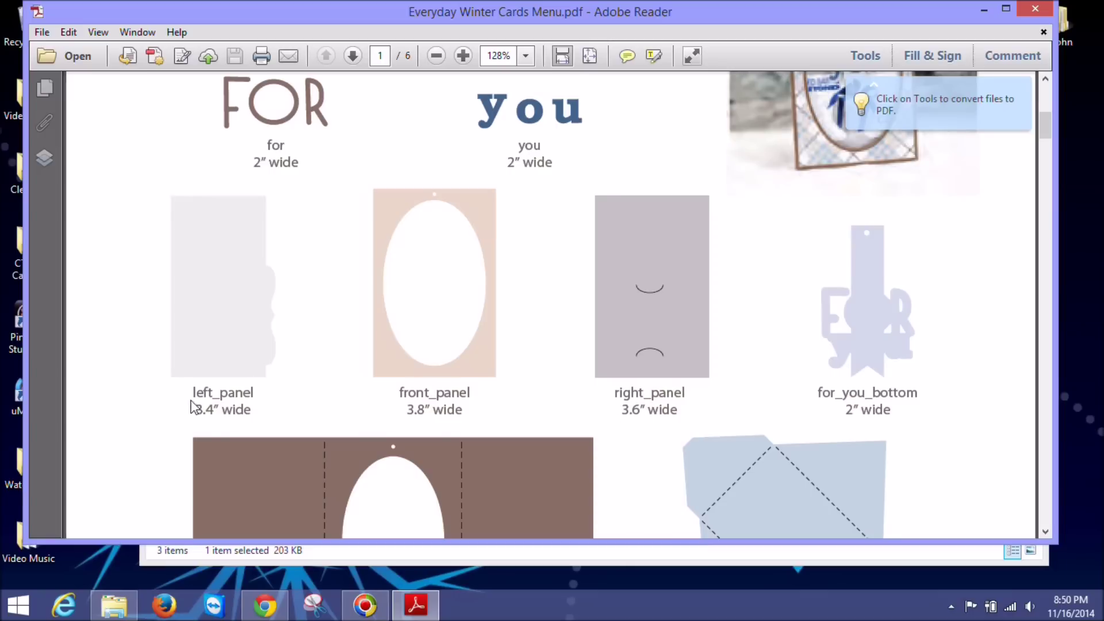
click(1046, 532)
click(1045, 532)
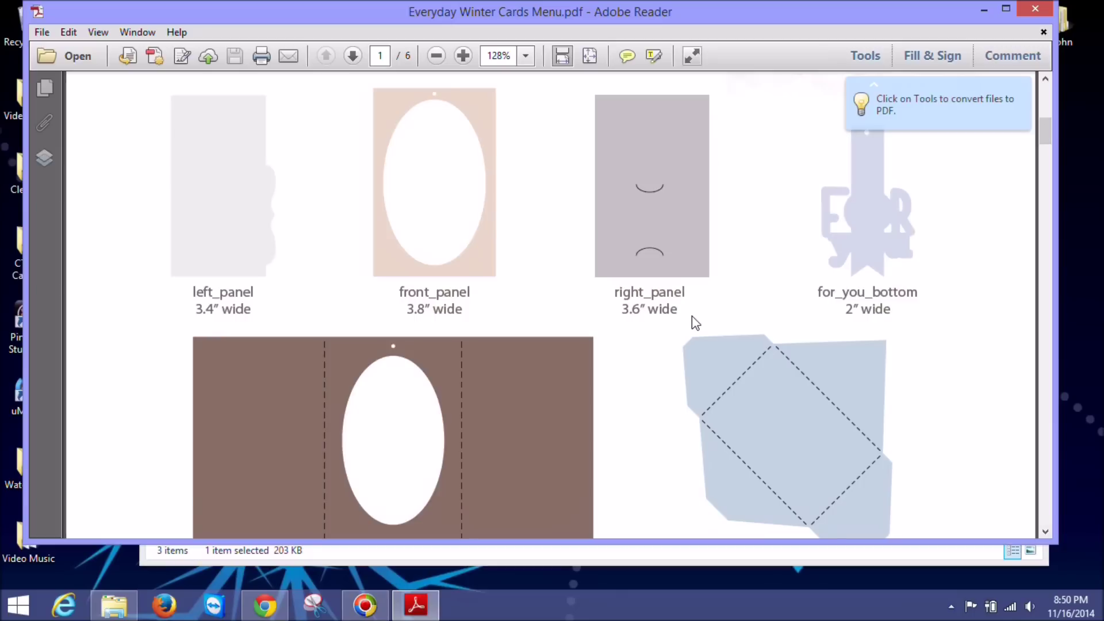
click(1046, 532)
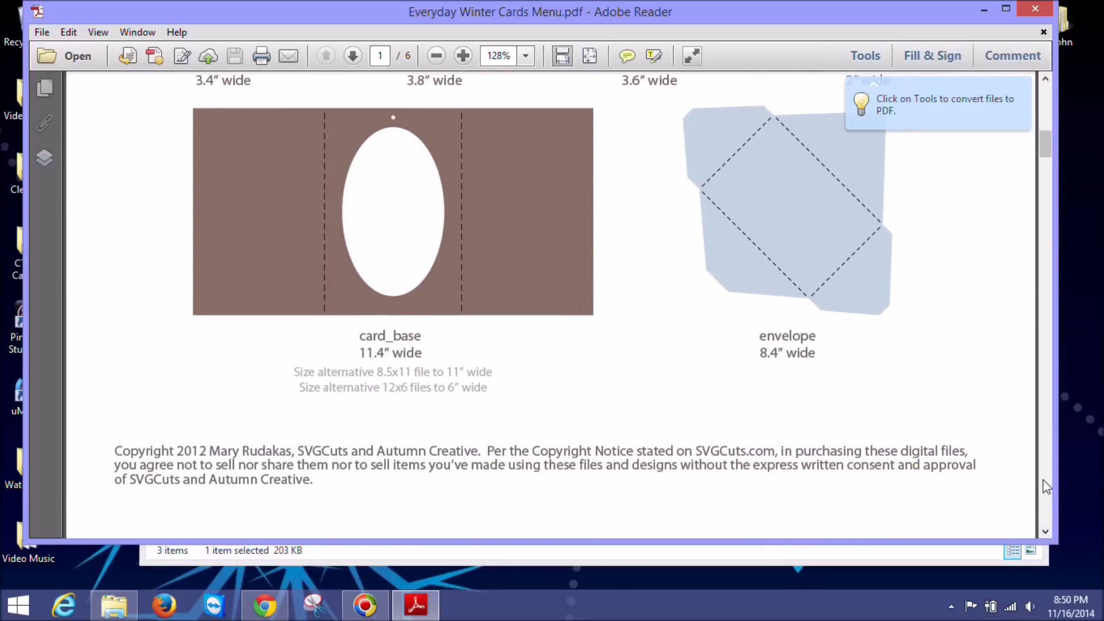
- Examine the PDF's Snow Day Photo Card and Snow Globe Shaker Card instructions, and return to the beginning of the document
click(1044, 481)
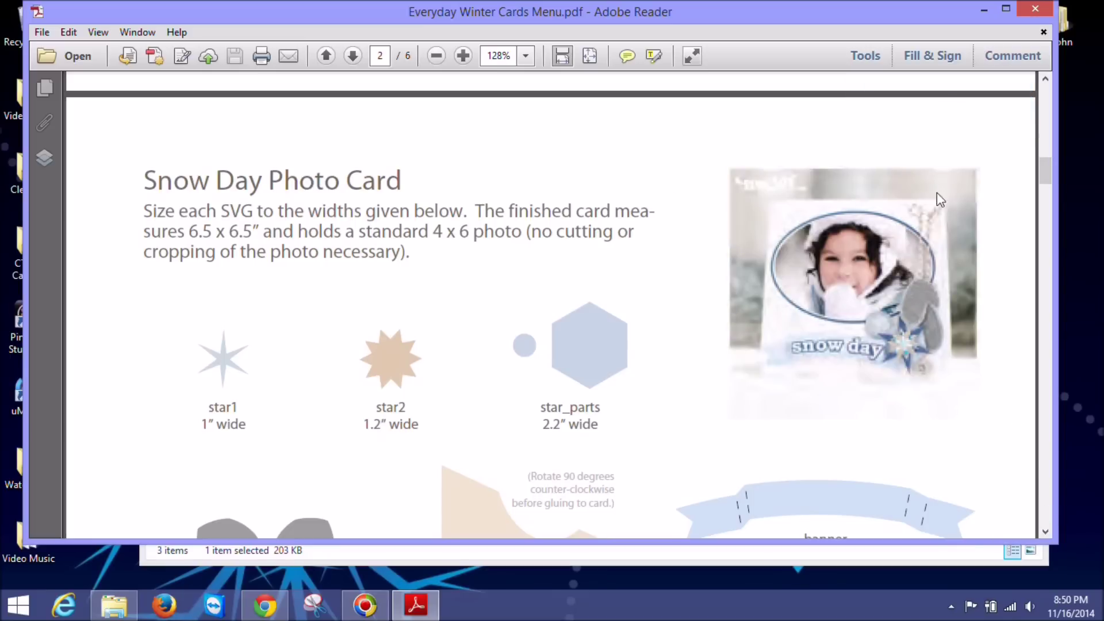
click(1047, 118)
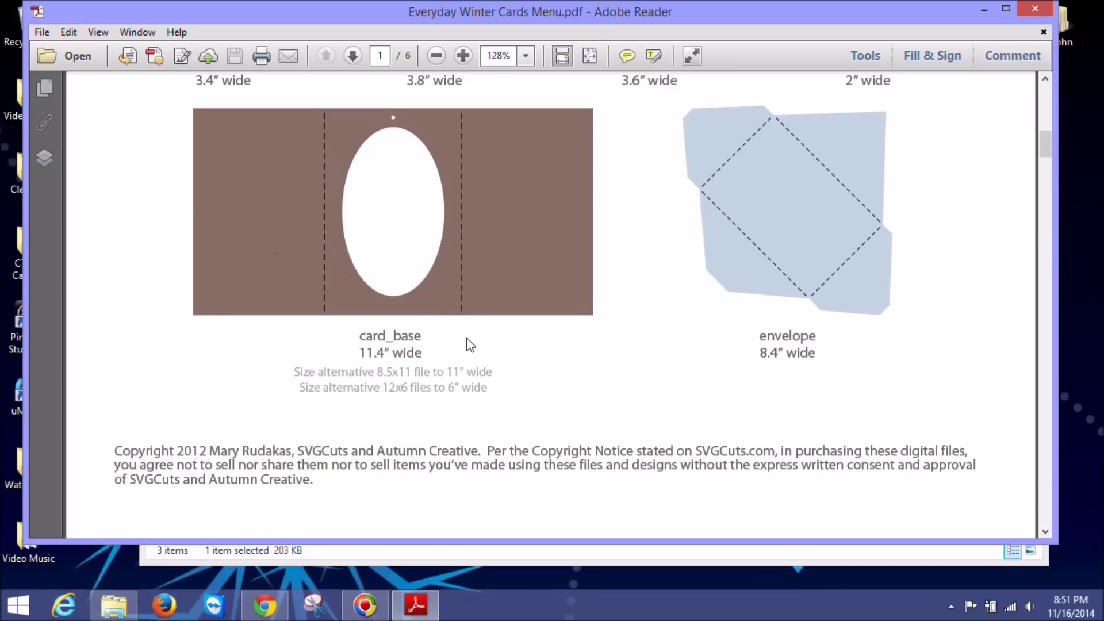
click(1046, 521)
click(1046, 524)
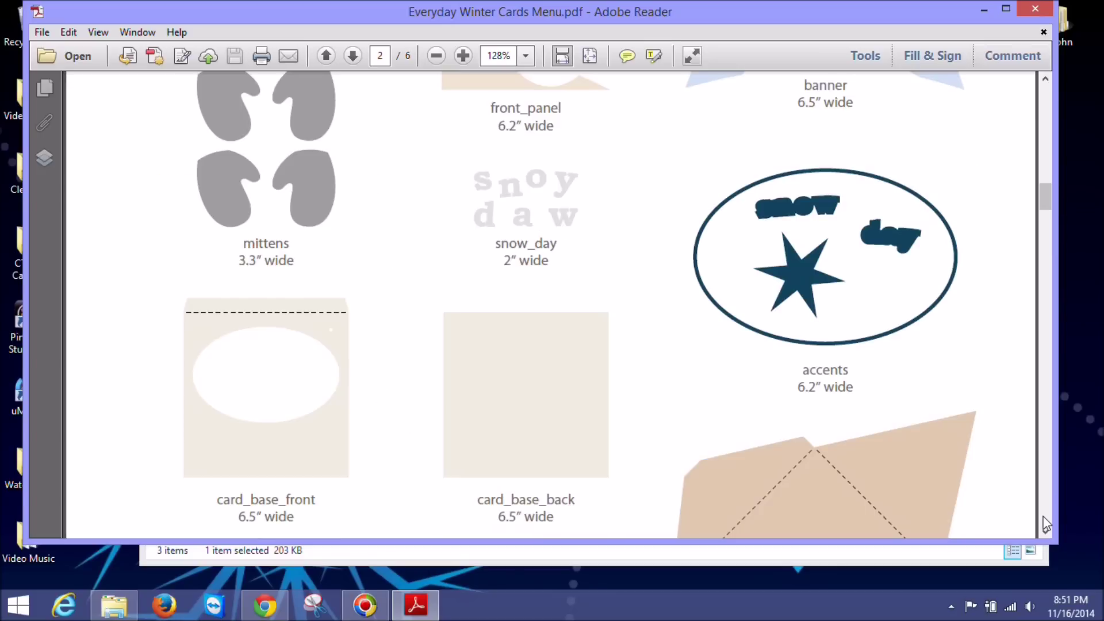
click(1046, 524)
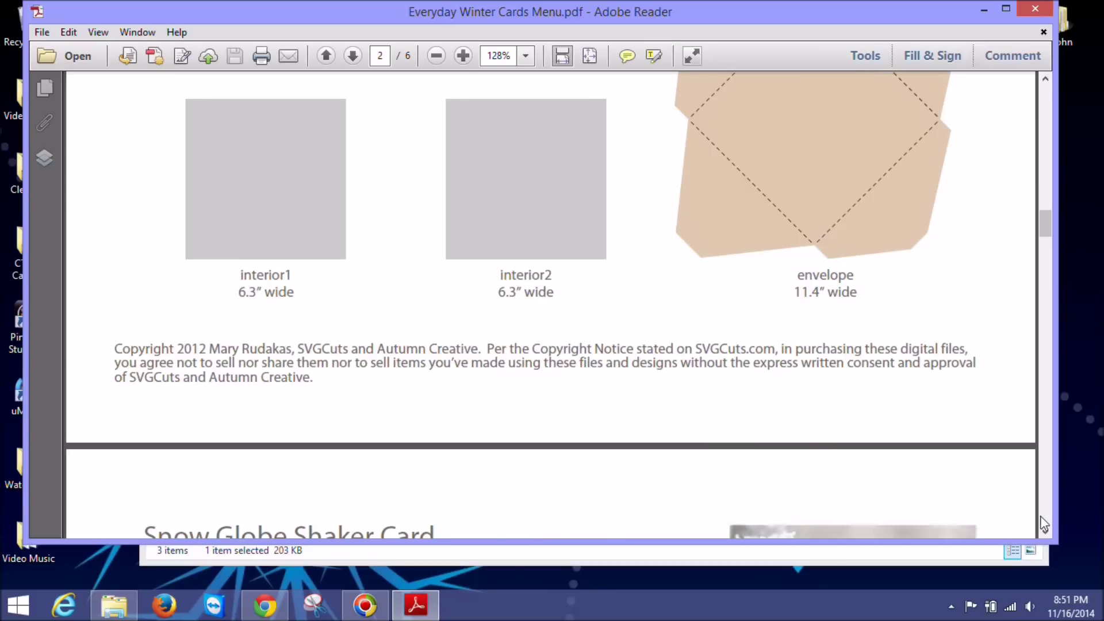
drag(1045, 220, 1044, 247)
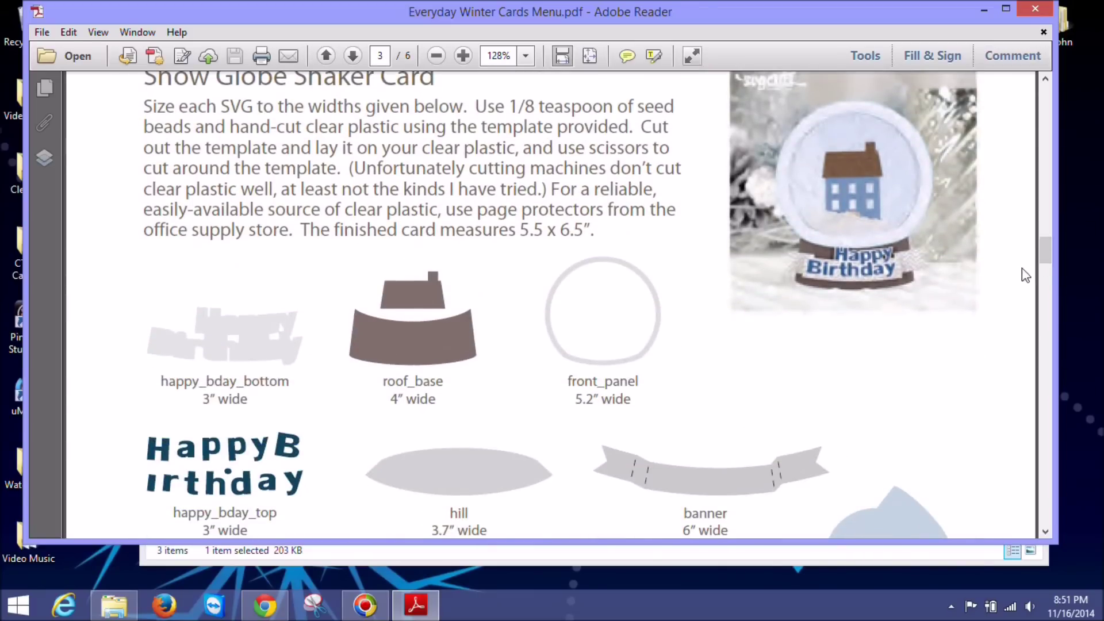
drag(1047, 257, 1047, 97)
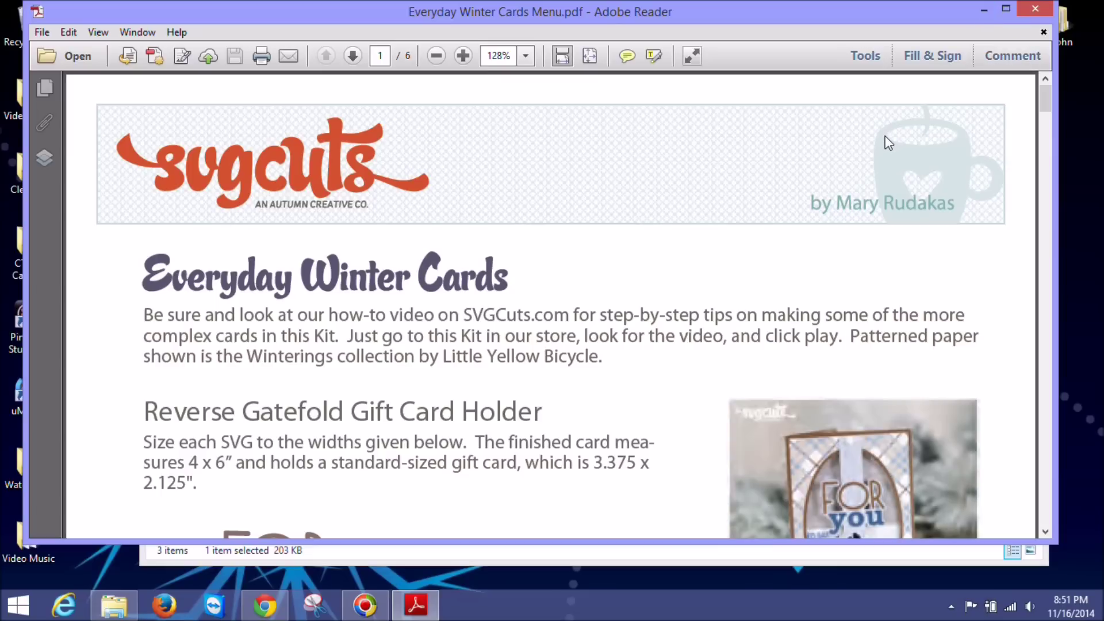
- Minimize the PDF and open the Reverse Gatefold Gift Card Holder folder inside SVG Files
click(985, 11)
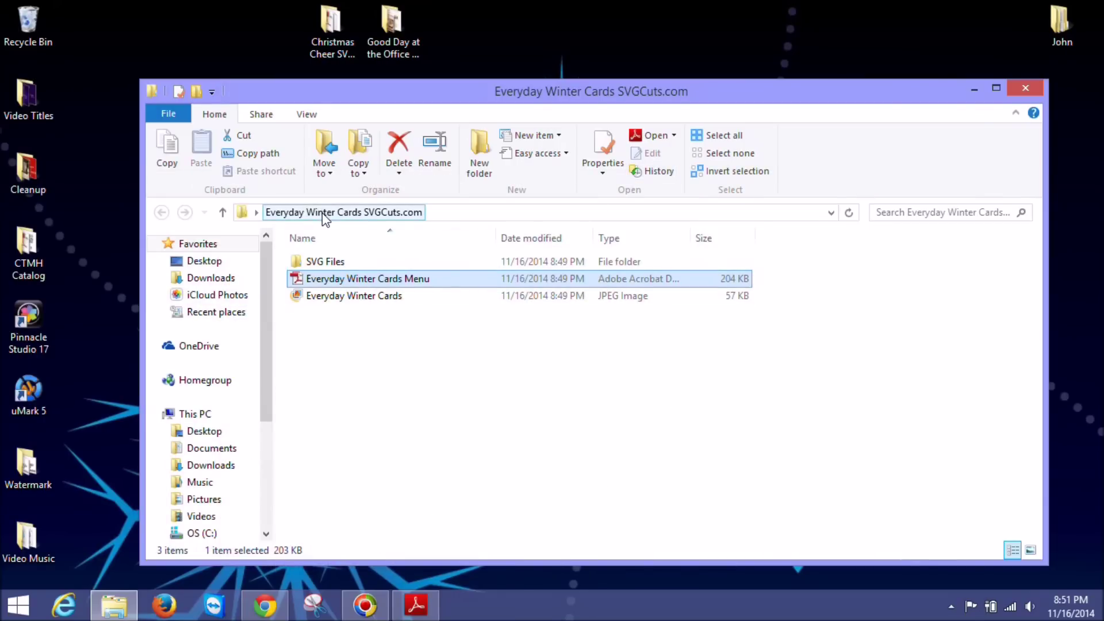
double_click(318, 261)
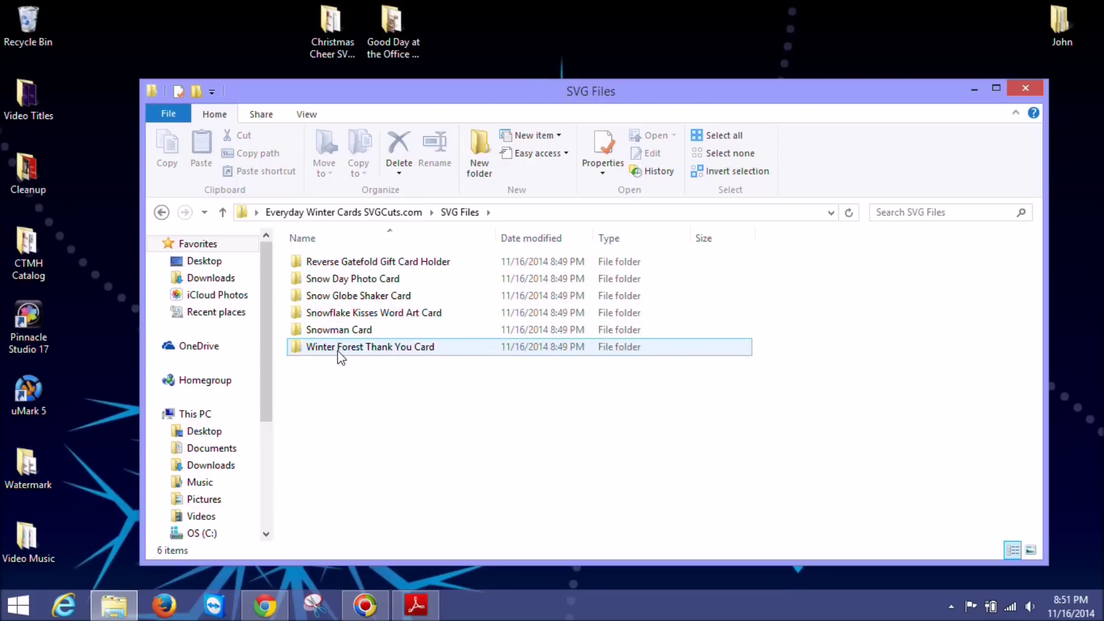
double_click(326, 267)
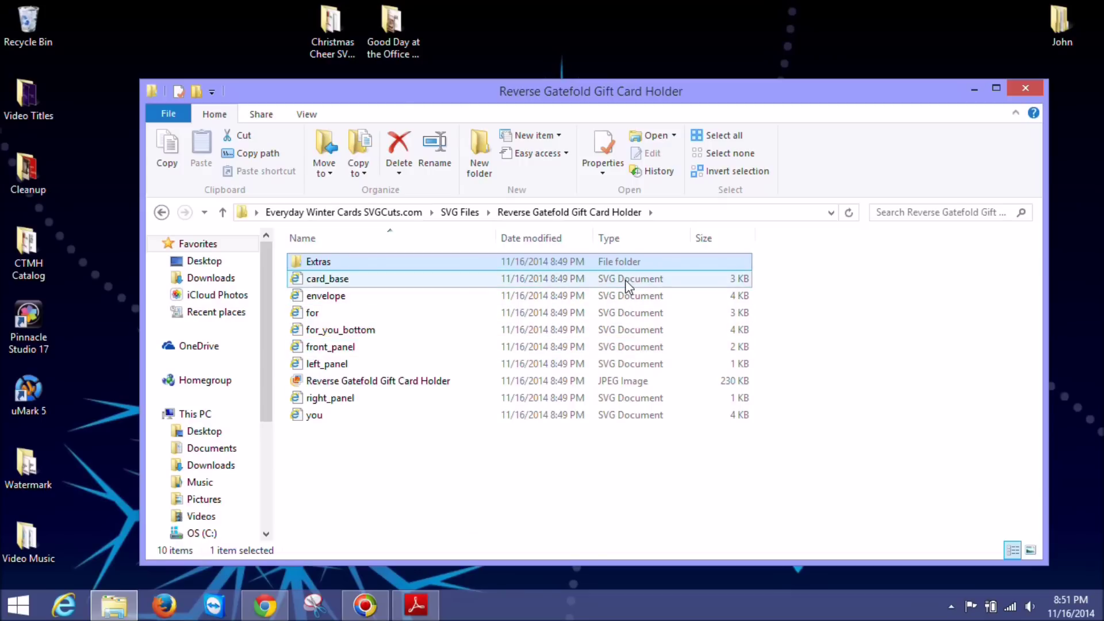
- View the Reverse Gatefold Gift Card Holder JPEG image of the finished card, and close it
double_click(616, 383)
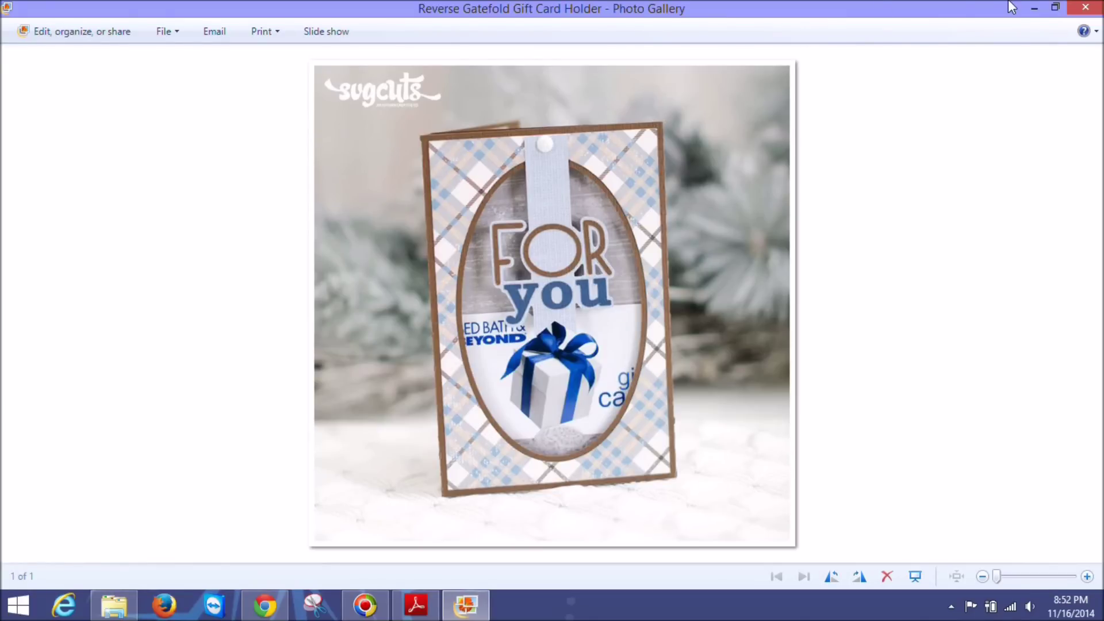
click(1087, 9)
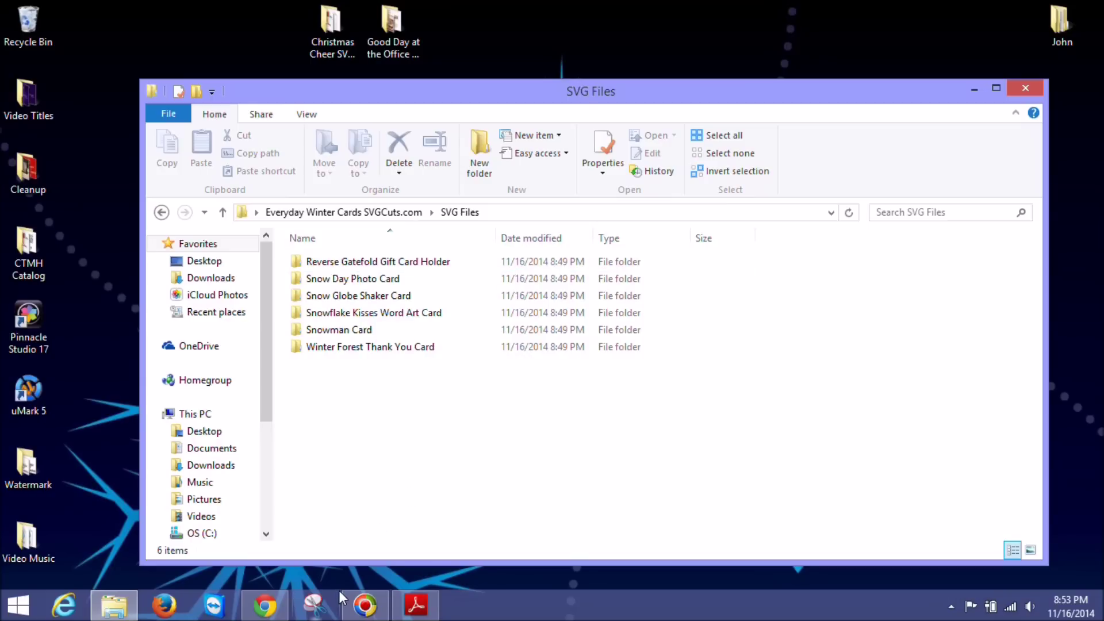
- Switch to Cricut Design Space in Chrome and start a vector image upload
mouse_move(263, 614)
click(265, 605)
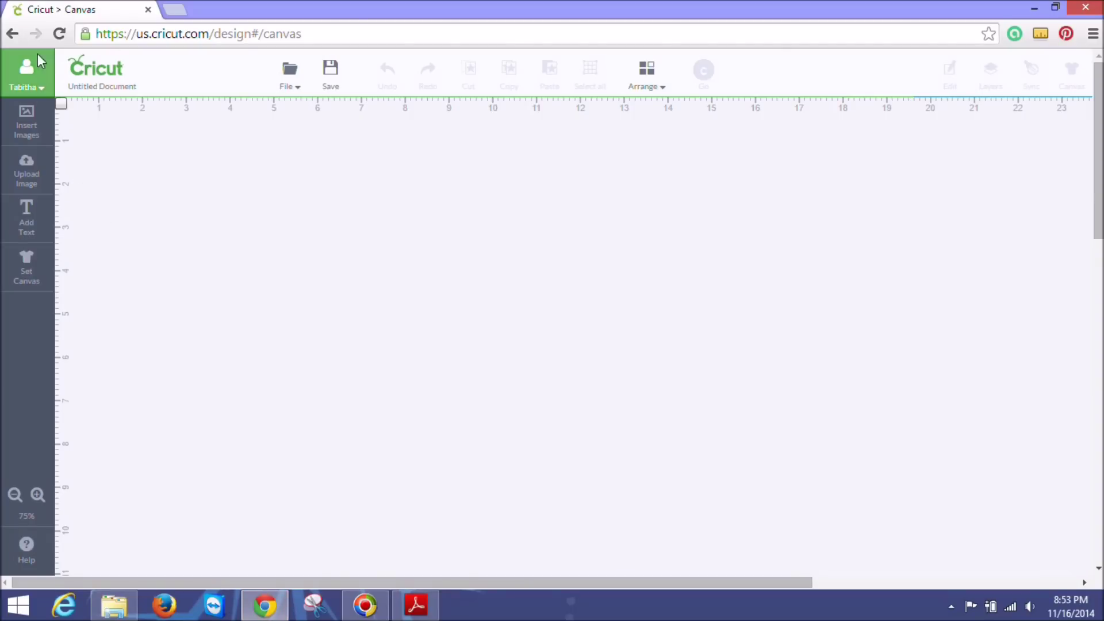
click(32, 176)
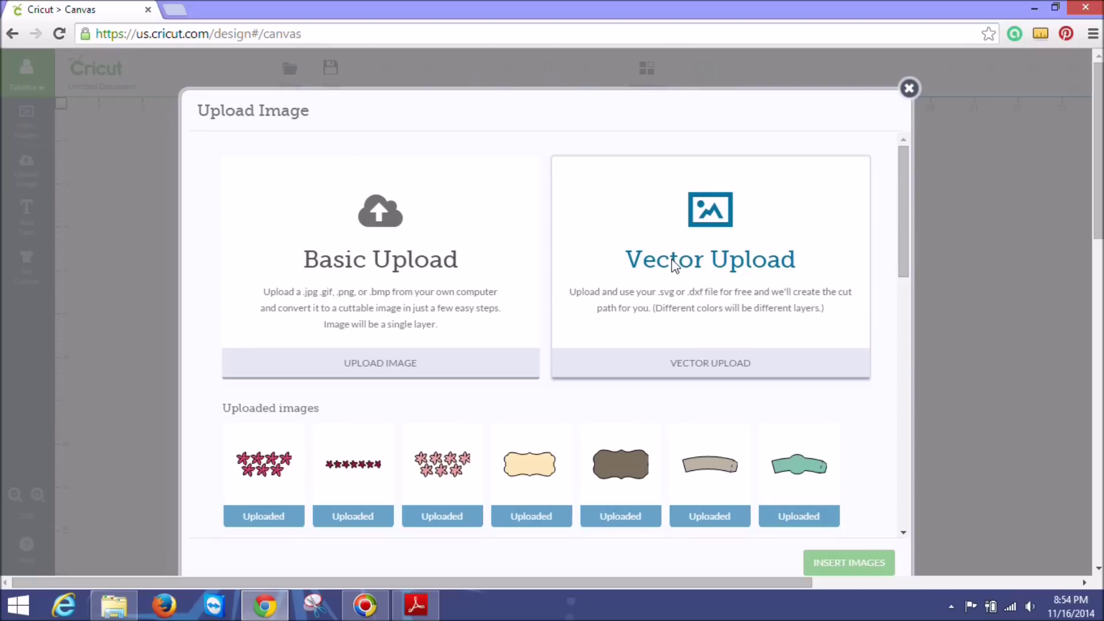
click(695, 282)
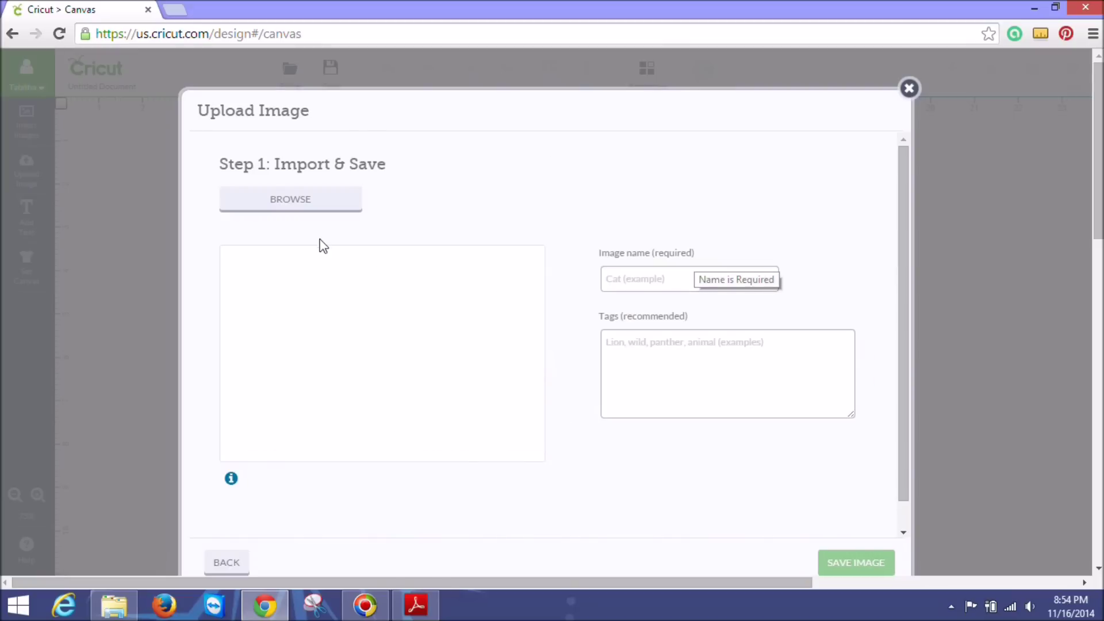
- Browse for the upload file in the desktop's Everyday Winter Cards SVGCuts.com kit, inside SVG Files, Reverse Gatefold Gift Card Holder
click(320, 208)
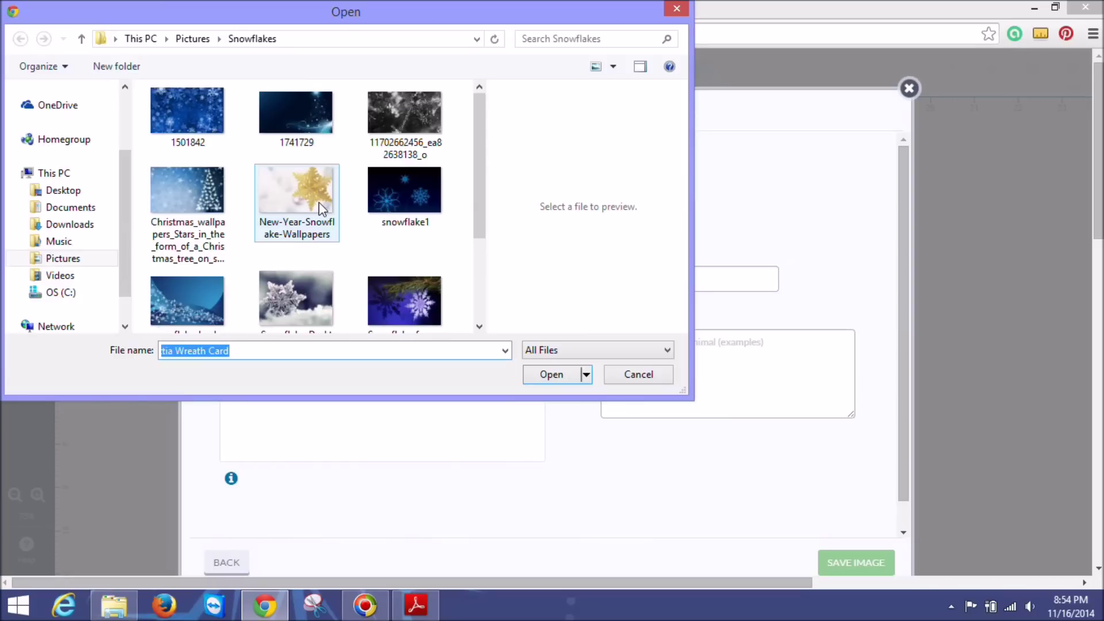
click(71, 193)
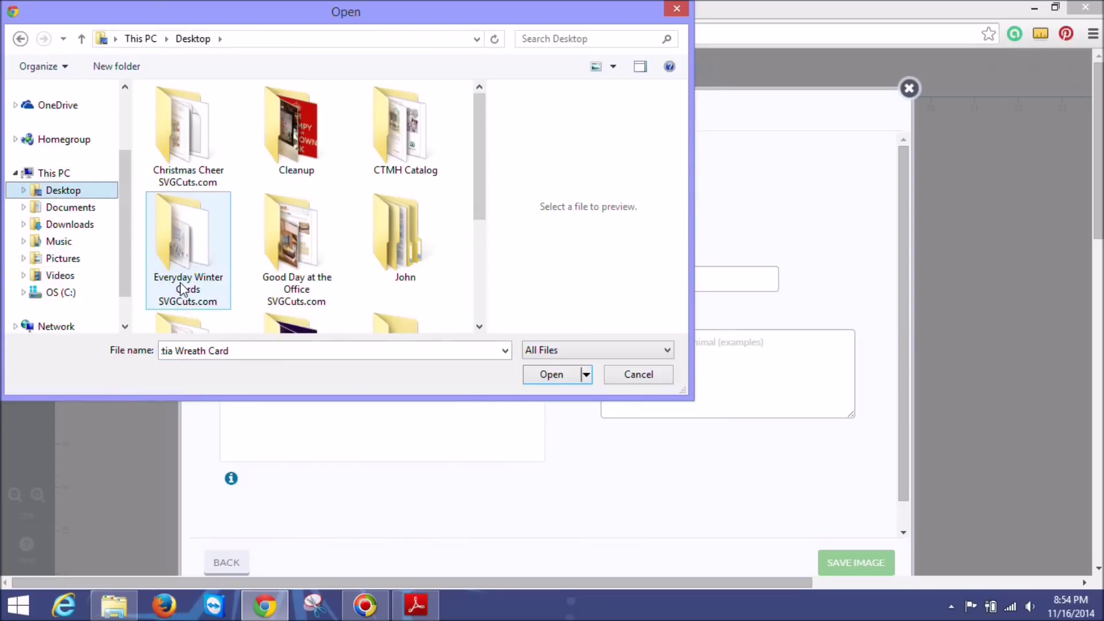
click(182, 257)
double_click(182, 257)
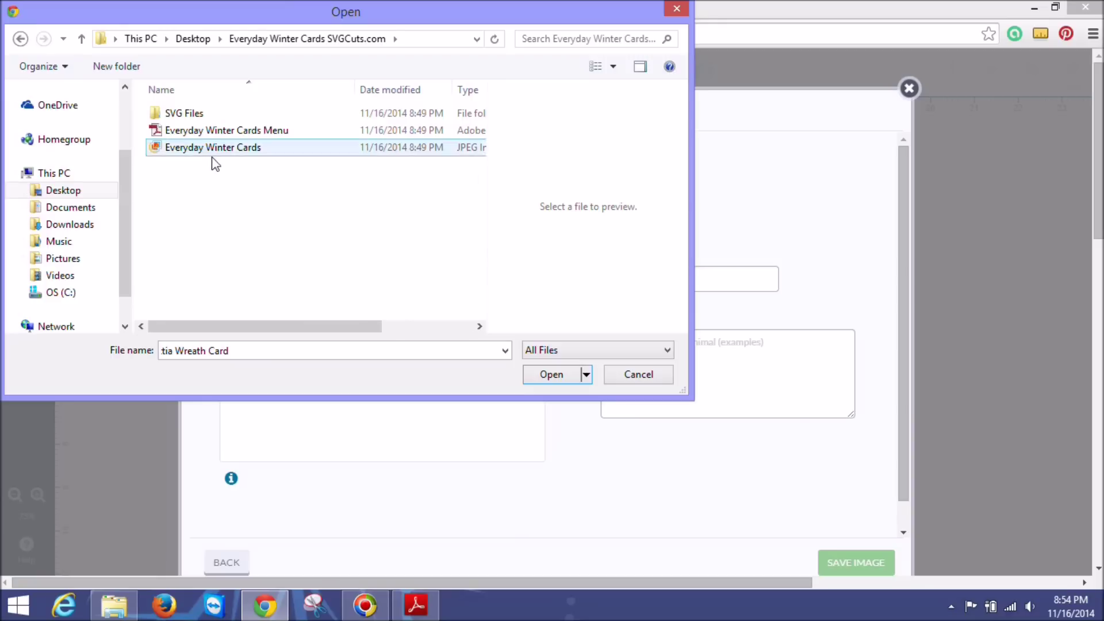
double_click(184, 114)
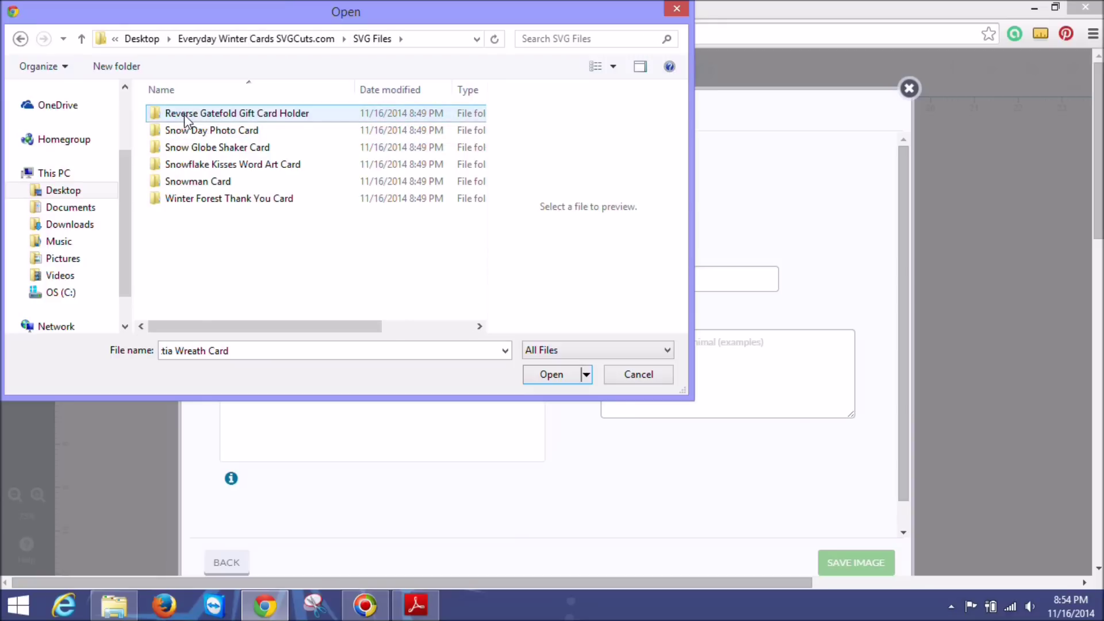
double_click(215, 115)
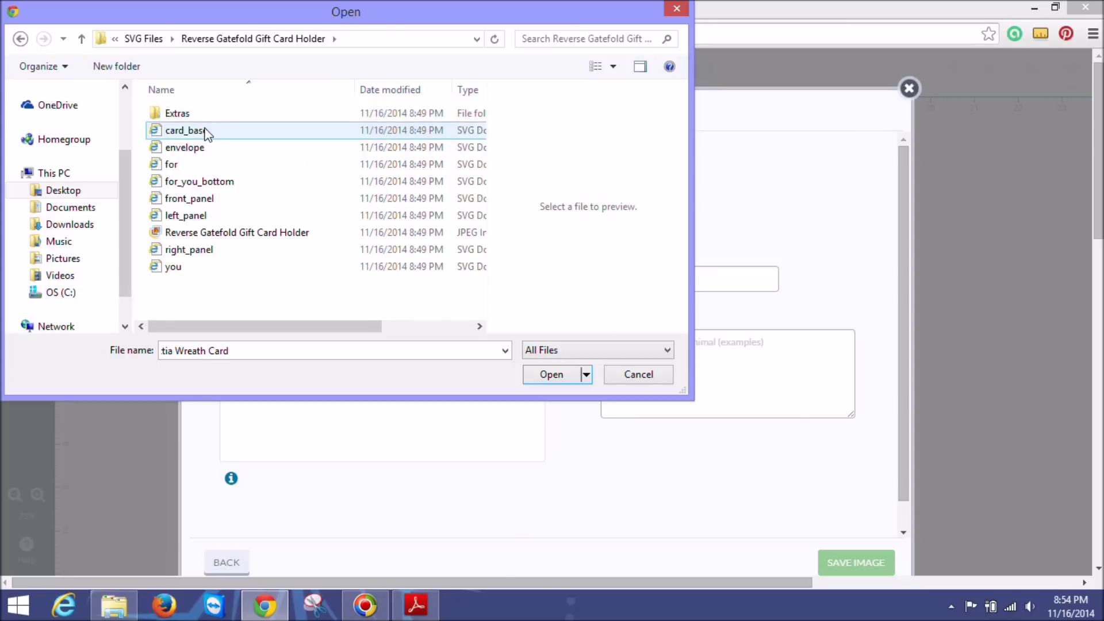
- Open the Everyday Winter Cards Menu PDF, examine the Reverse Gatefold Gift Card Holder's piece names and widths, and return to the file selection
click(114, 605)
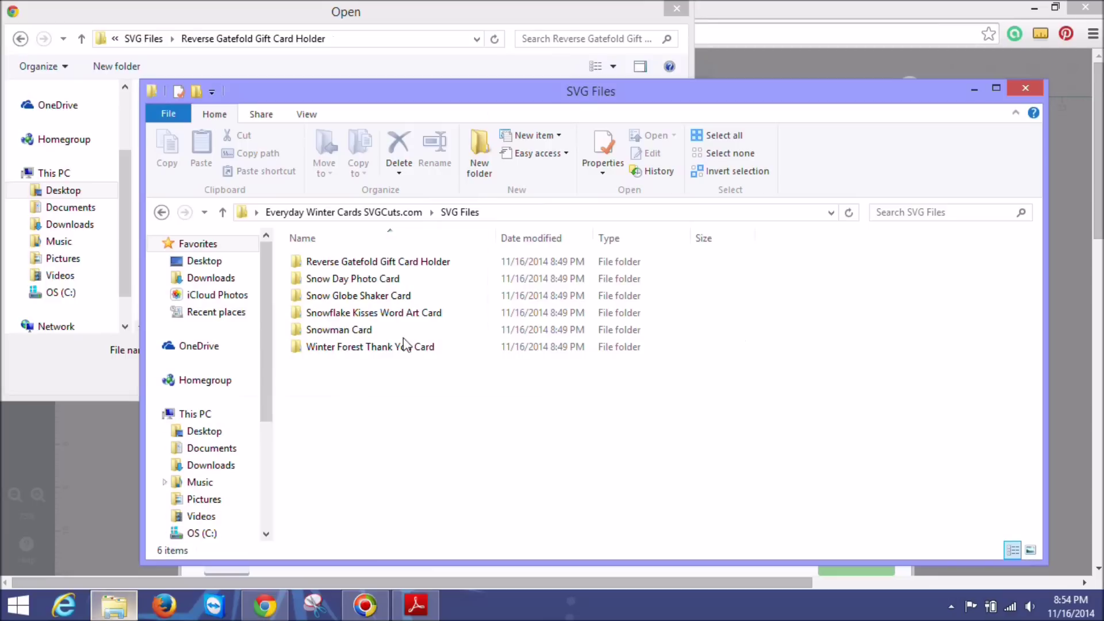
click(223, 213)
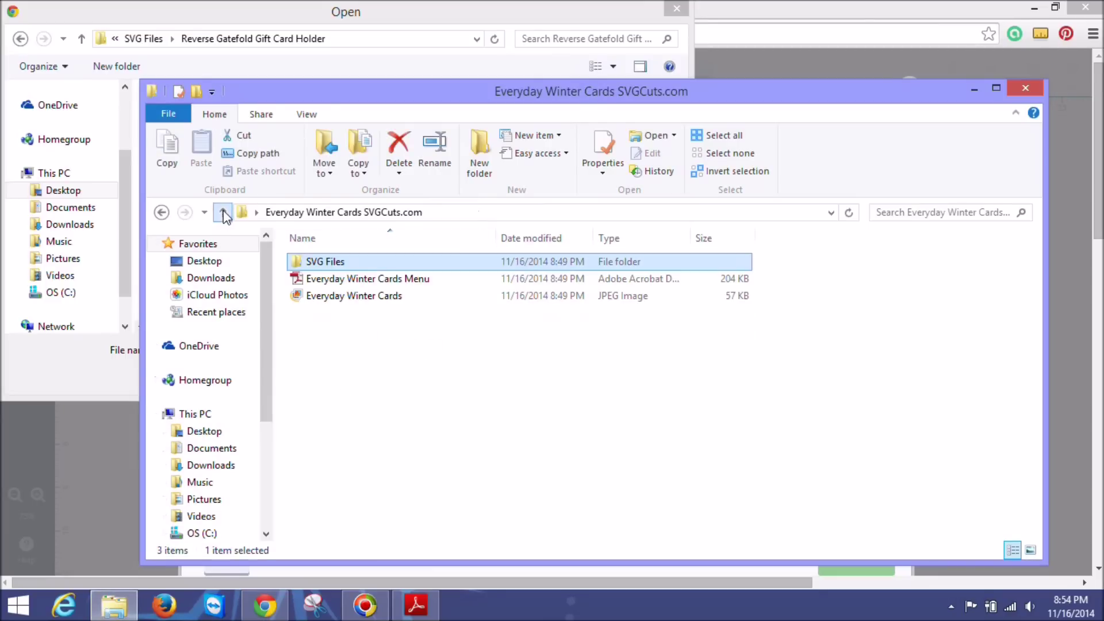
double_click(336, 281)
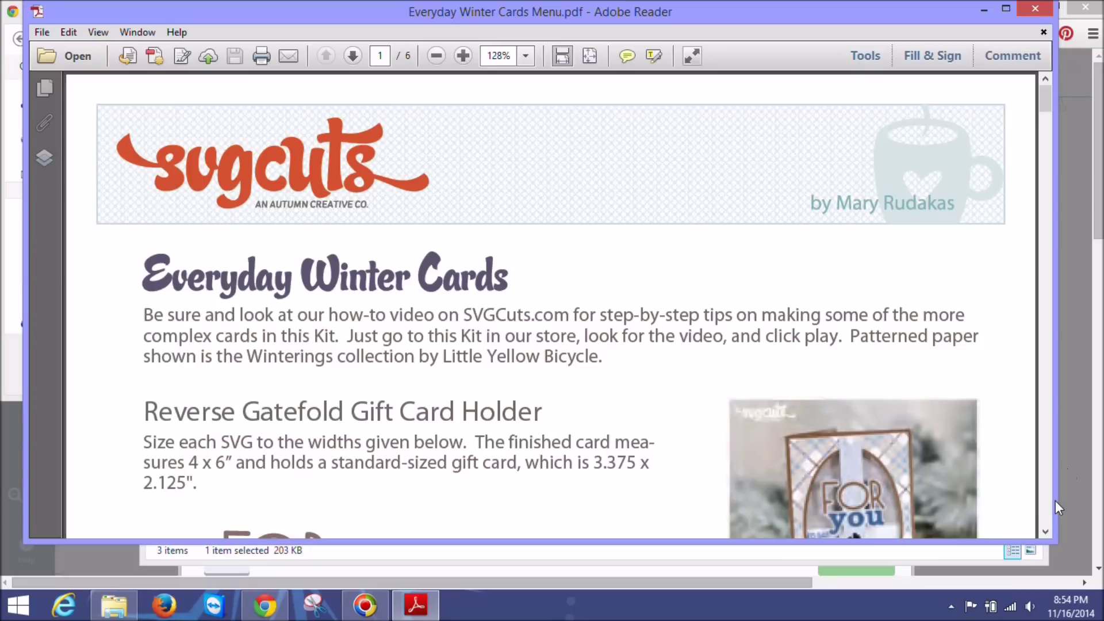
click(1047, 530)
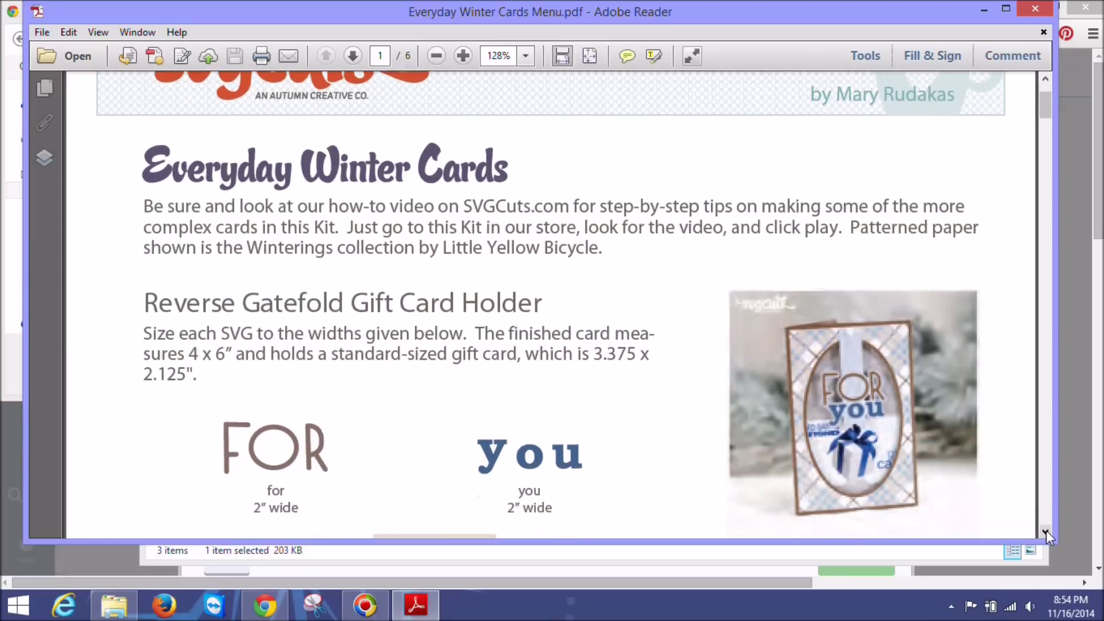
click(1047, 531)
click(1047, 530)
click(1046, 530)
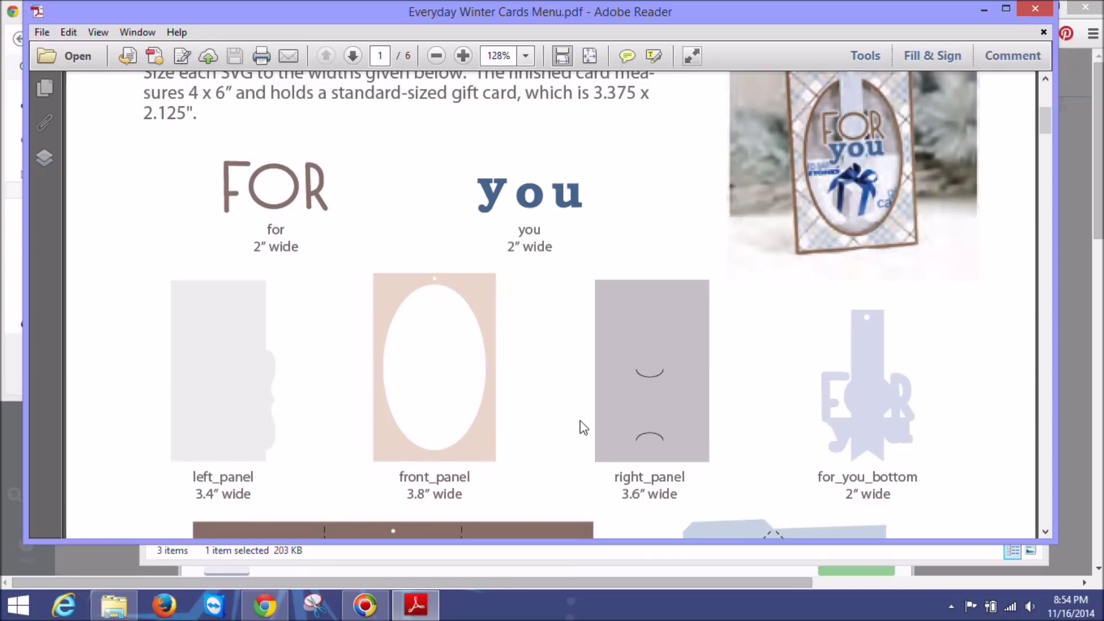
click(12, 250)
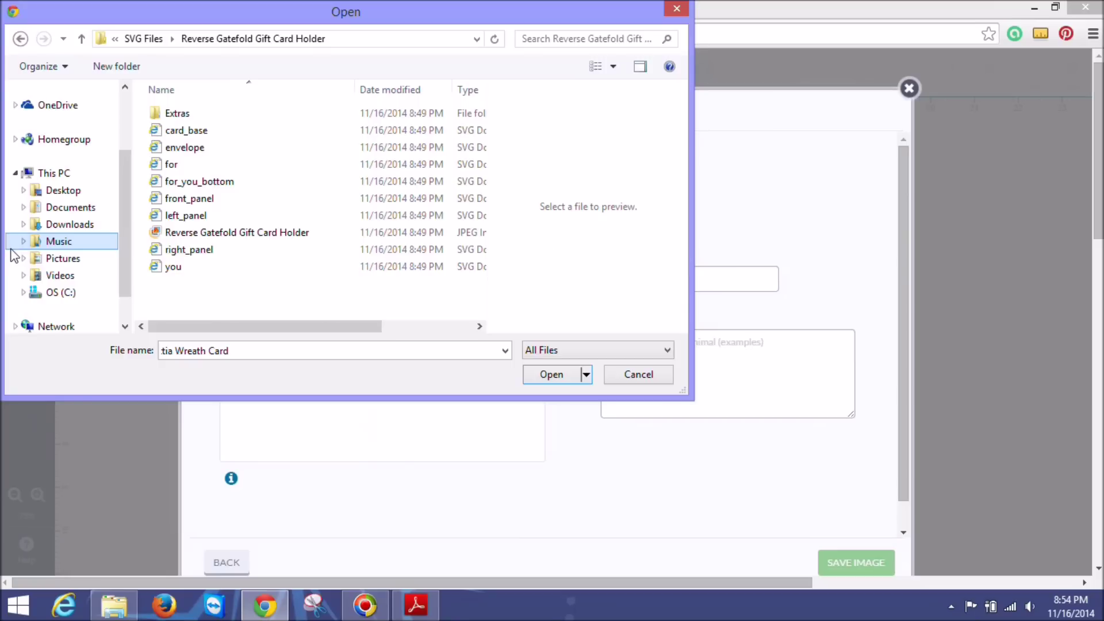
- Load the card_base SVG file into the vector upload
click(197, 131)
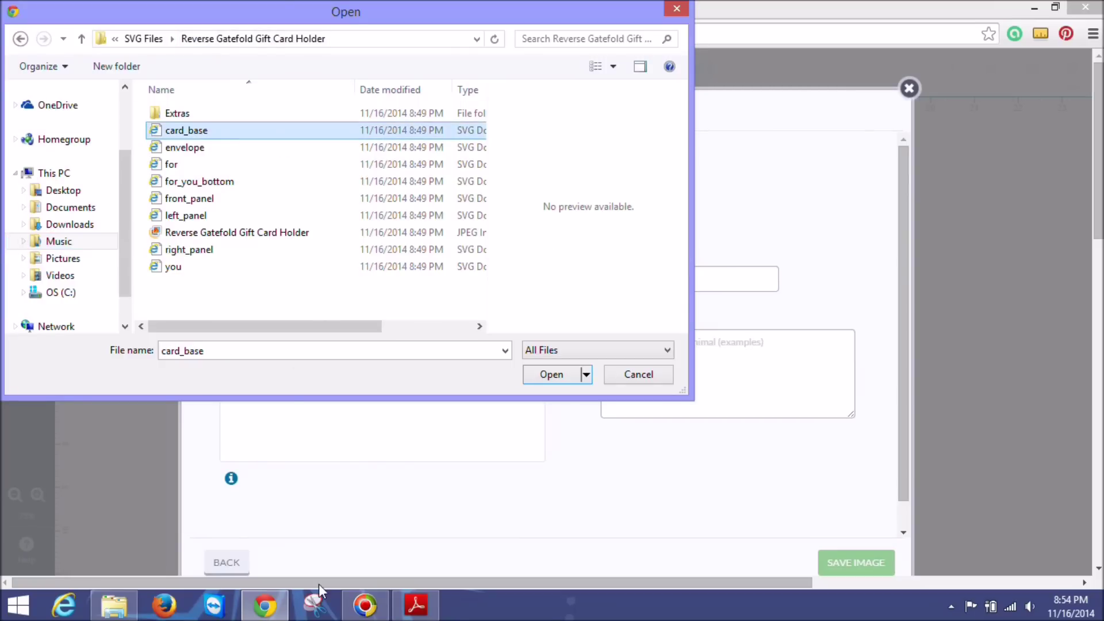
click(417, 605)
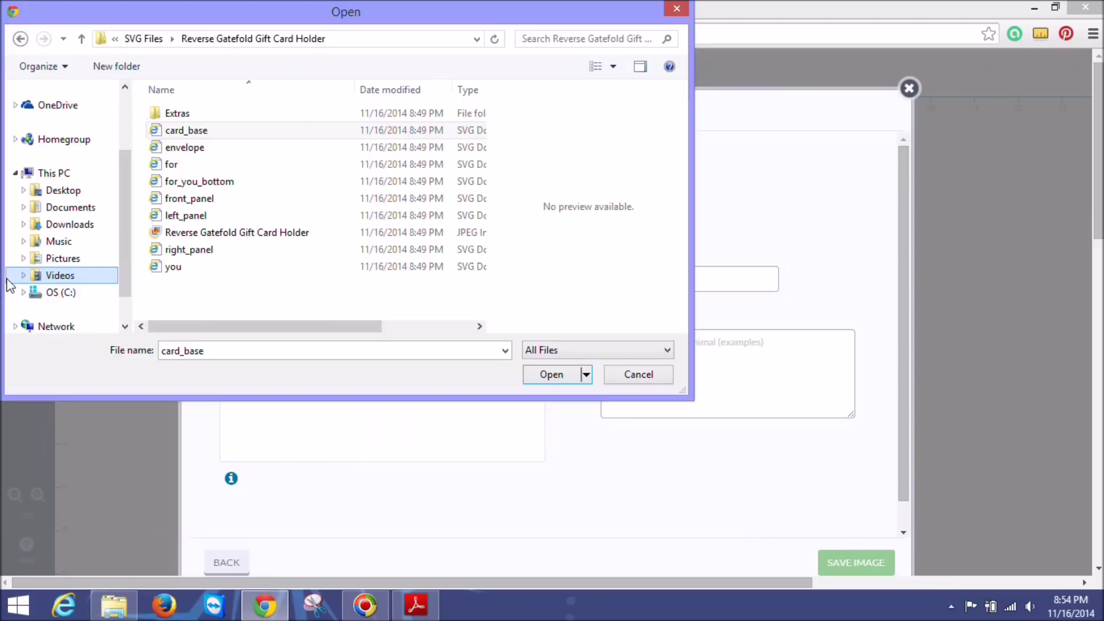
click(16, 278)
click(202, 130)
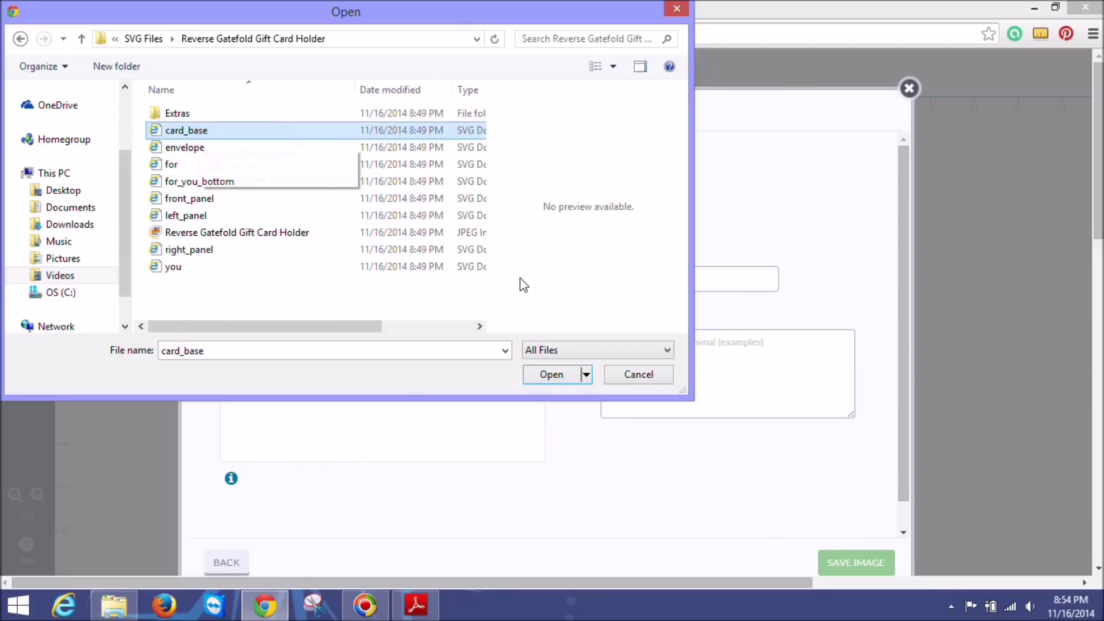
click(547, 373)
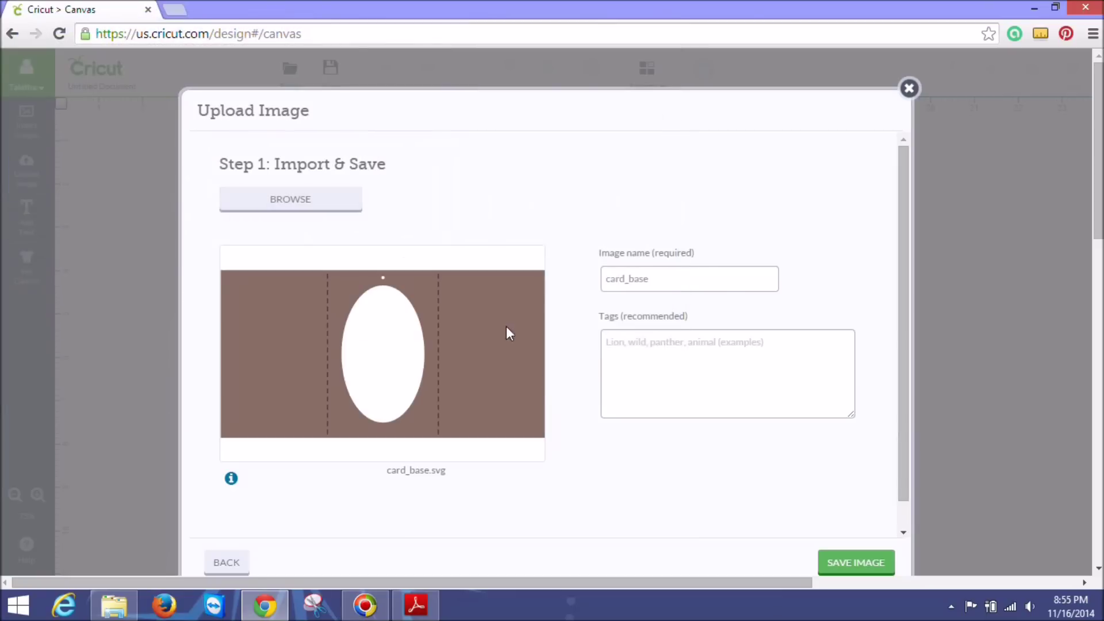
- Copy the heading "Reverse Gatefold Gift Card Holder" from the Everyday Winter Cards Menu PDF and return to the Cricut upload form
drag(661, 281, 567, 280)
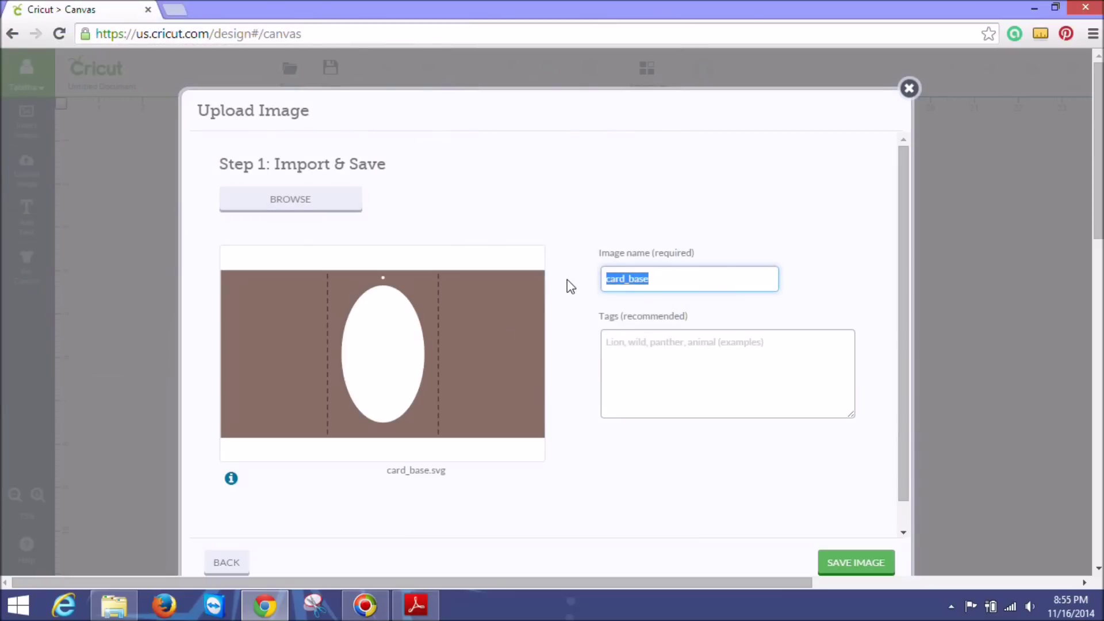
click(417, 605)
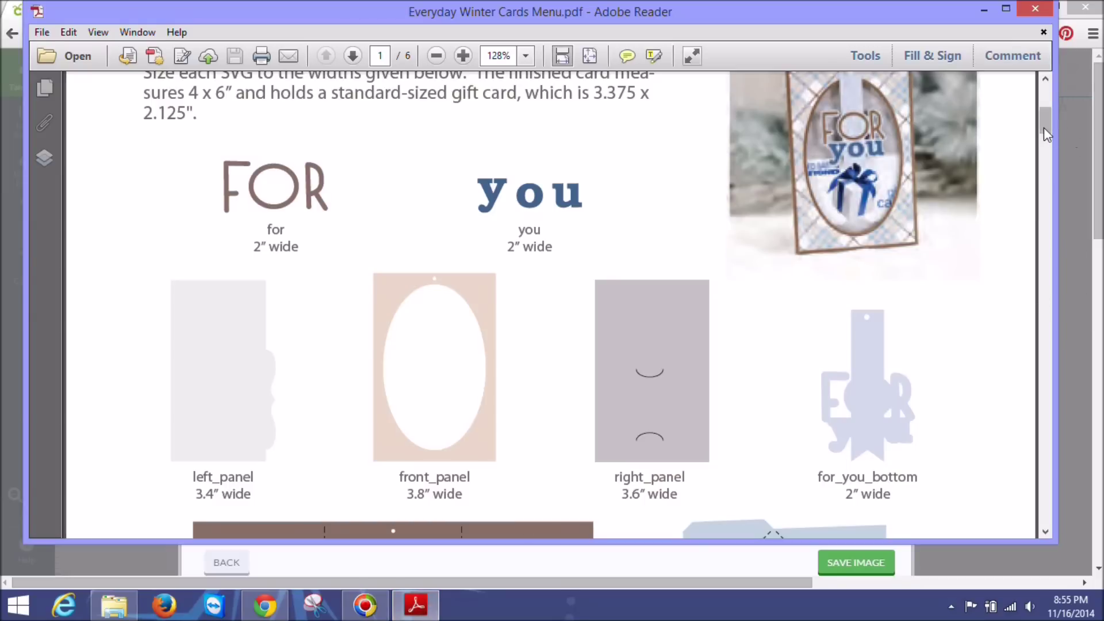
drag(1044, 126, 1044, 115)
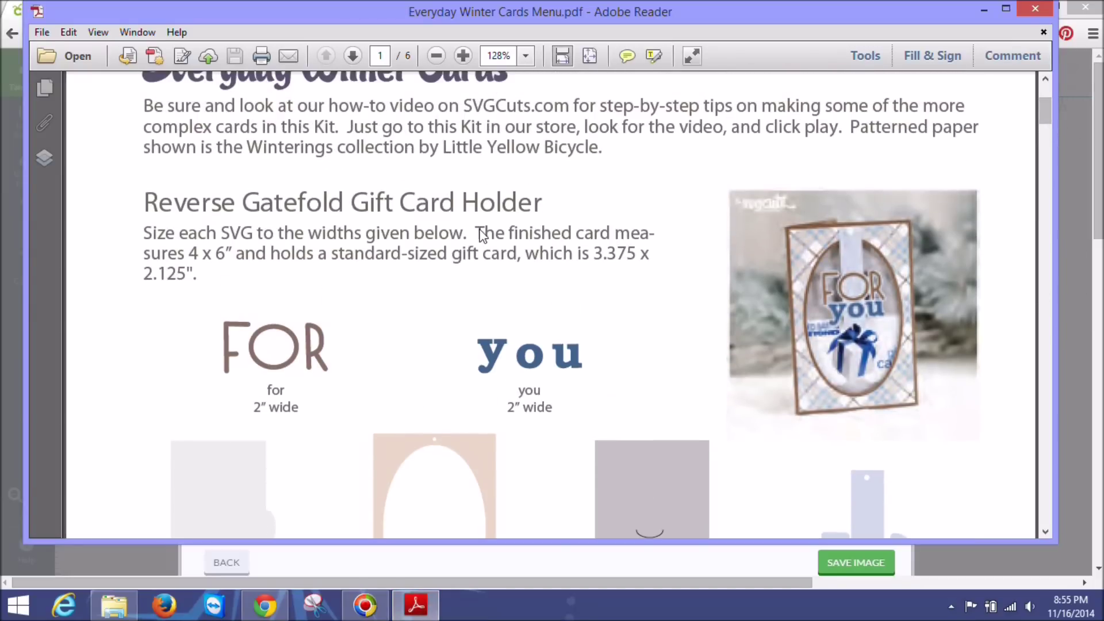
drag(143, 207, 509, 201)
key(ctrl+c)
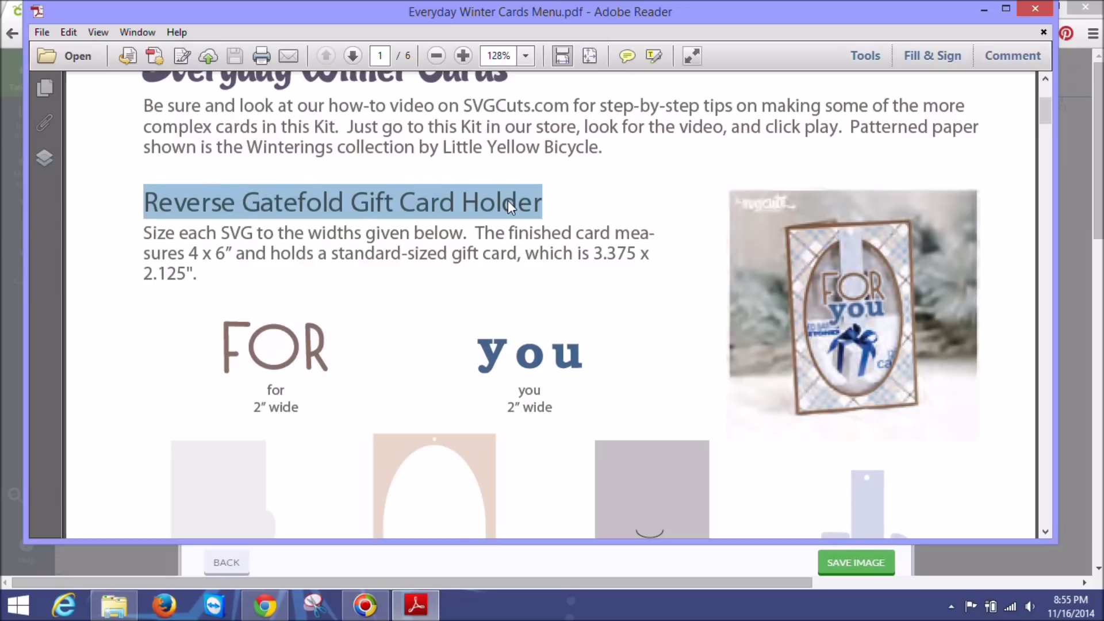
click(314, 564)
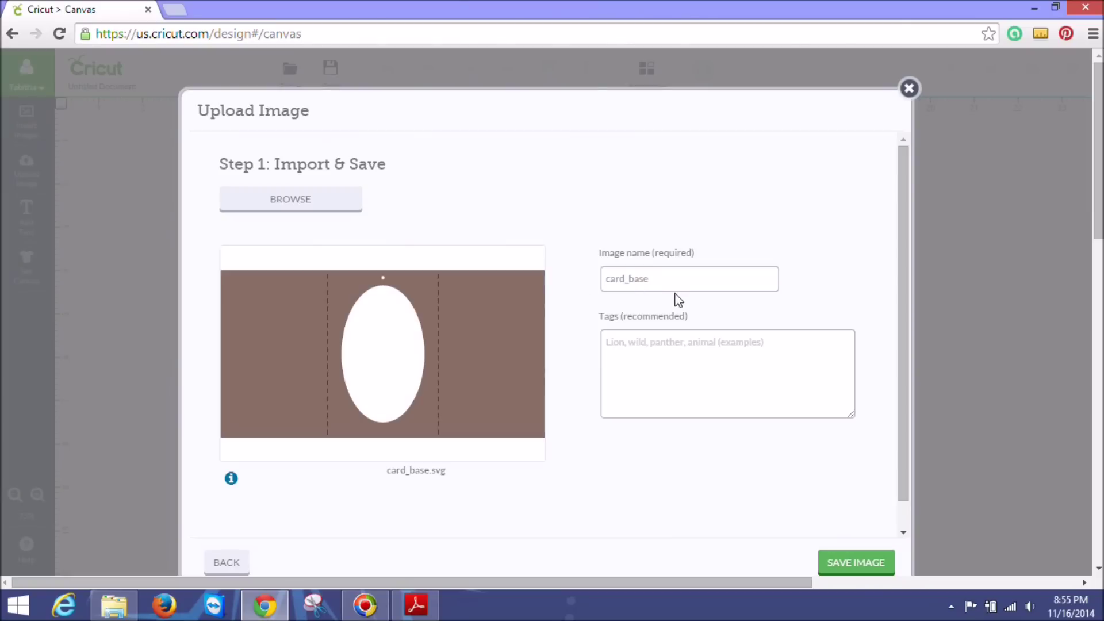
- Replace the card base's image name with "Reverse Gatefold Gift Card Holder Base", using the copied heading
drag(656, 282, 540, 271)
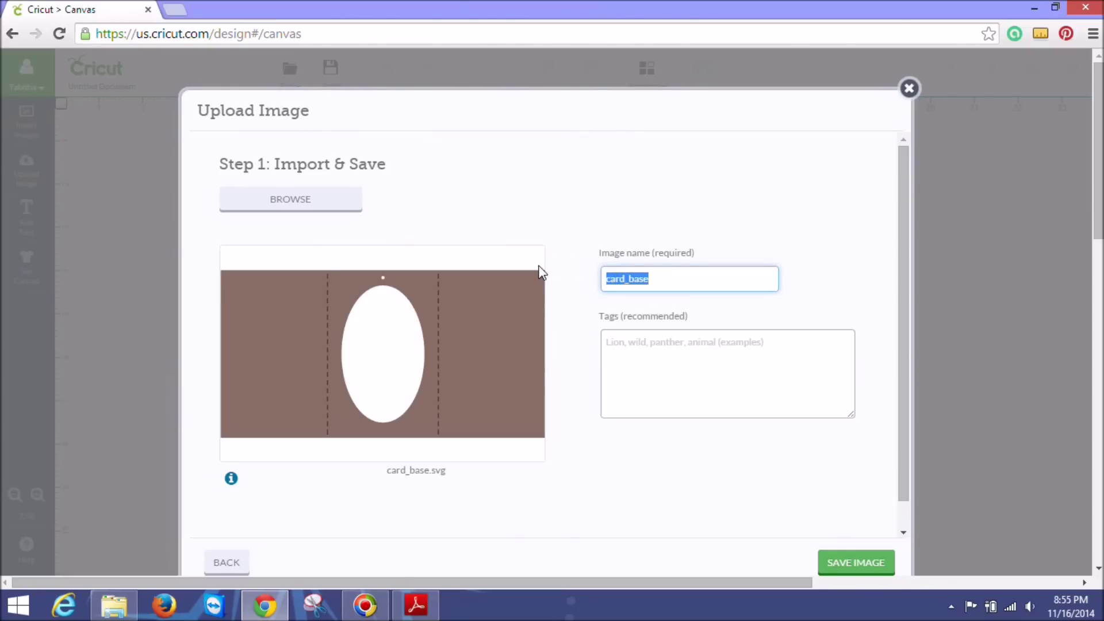
key(ctrl+v)
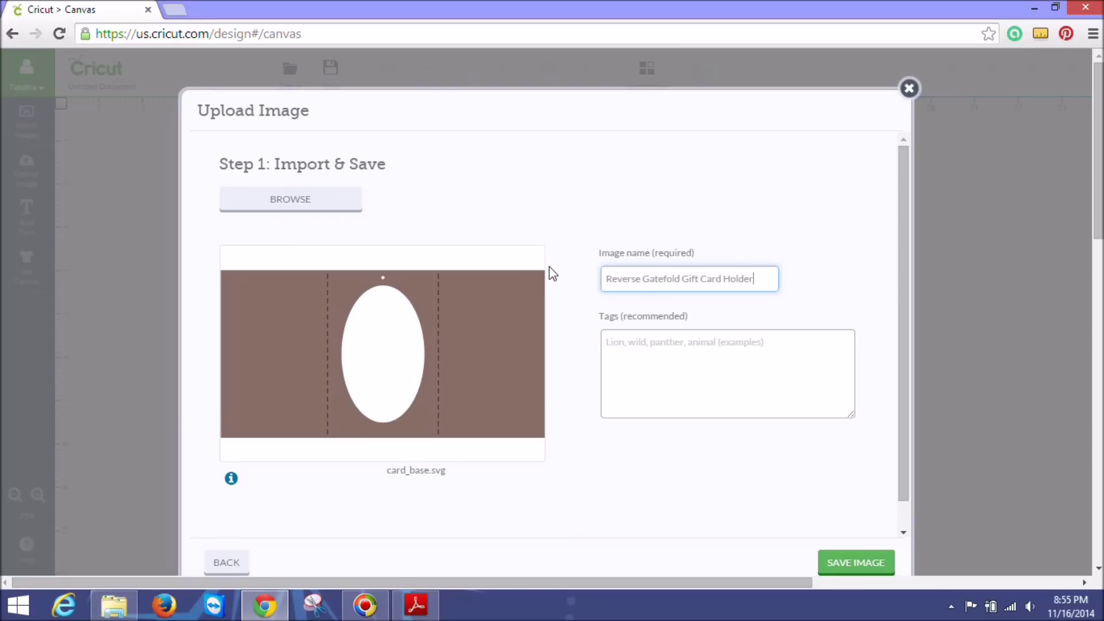
text(Base)
- Add tags to the card base, including "Reverse Gatefold Gift Card Holder" and "Gift Card Holder", and save the image
click(632, 353)
key(ctrl+v)
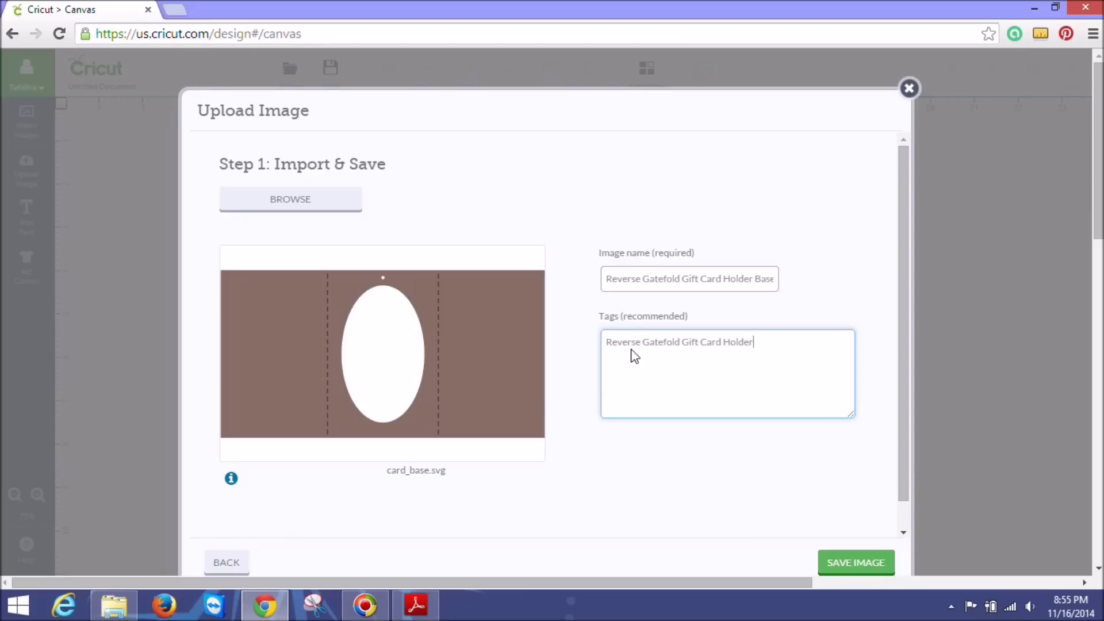
text(,Gift Card Holder,Gift)
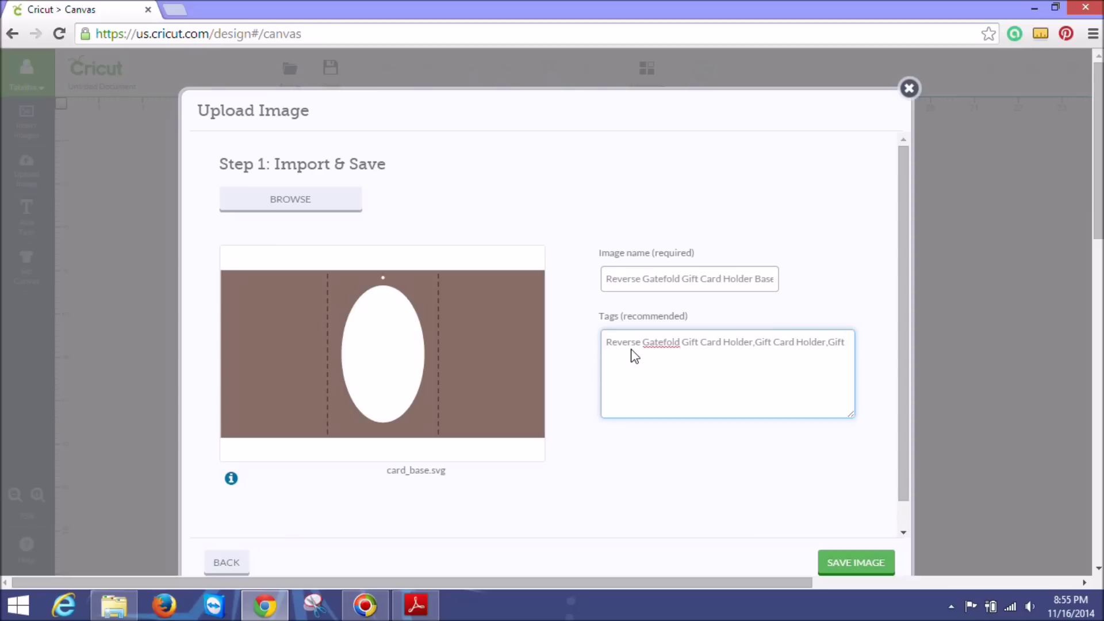
text(ard)
text(uts,)
key(BackSpace)
click(852, 564)
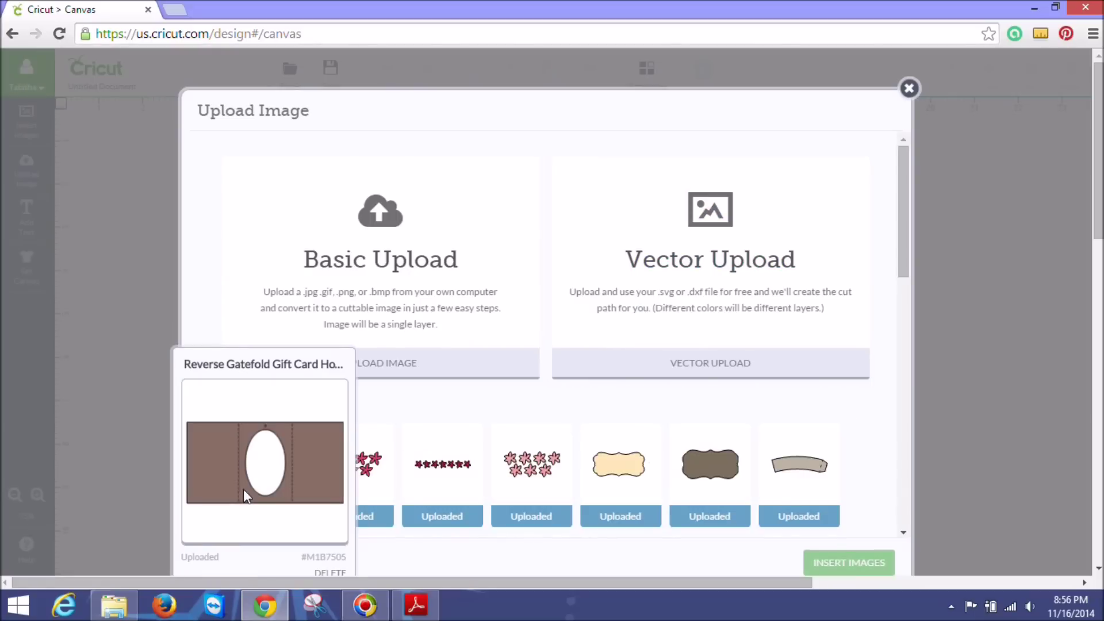
click(250, 489)
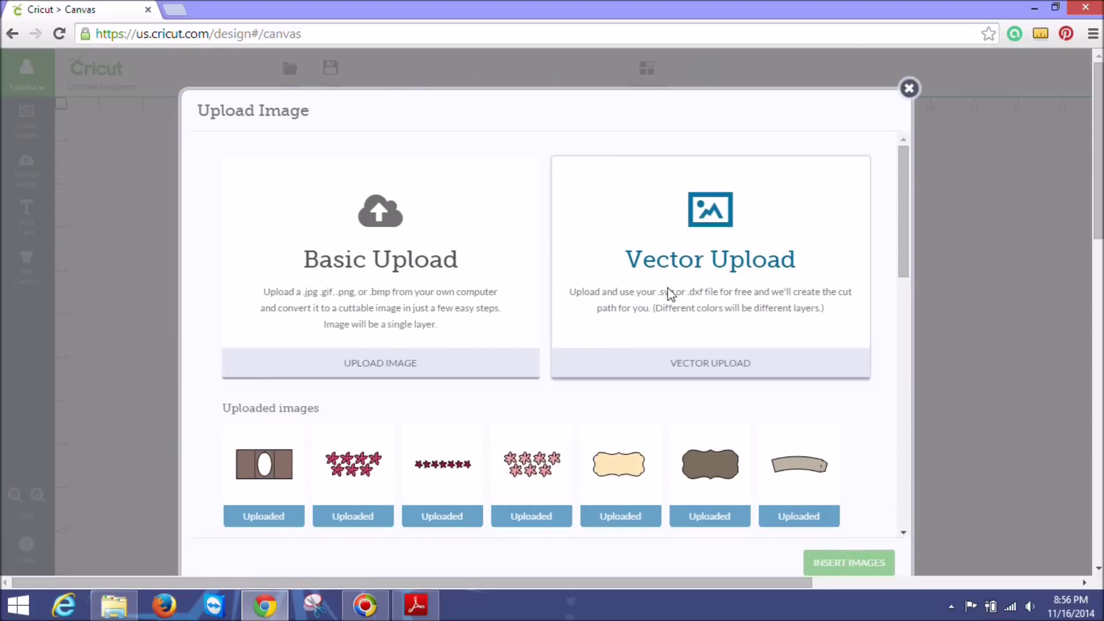
- Start another vector upload and load the envelope SVG file from the Reverse Gatefold Gift Card Holder folder
click(670, 294)
click(340, 205)
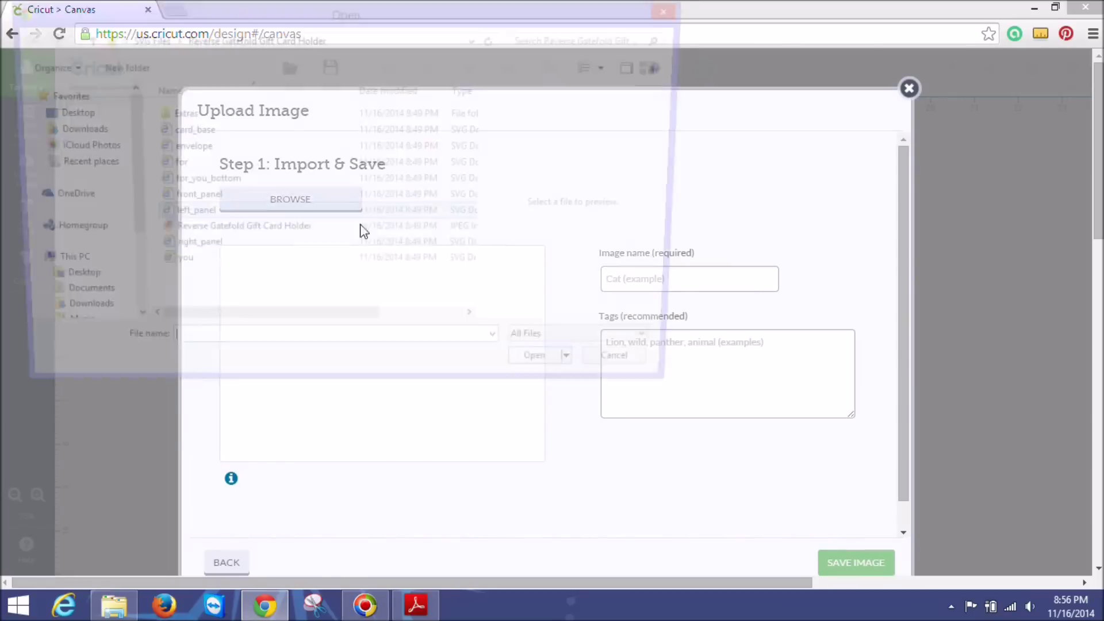
click(194, 151)
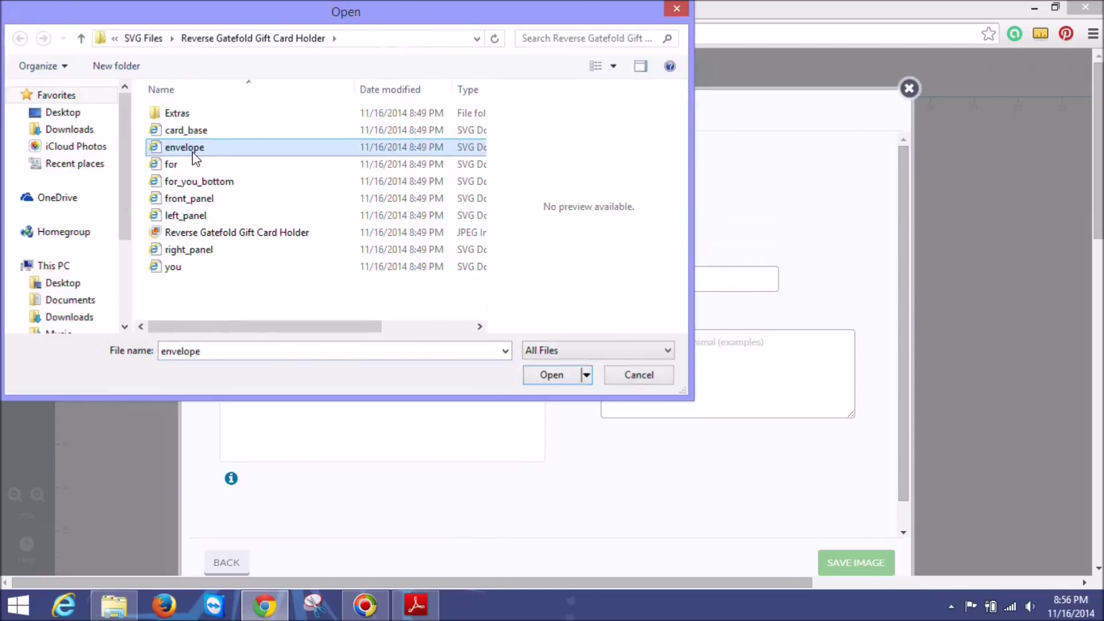
double_click(194, 151)
- Name the image "Reverse Gatefold Gift Card Holder Envelope", tag it "Reverse Gatefold Gift Card Holder,Envelope,SVG,Cuts", and save it
text(Reverse Gatefold Gift Card Holder Envelope)
key(Tab)
text(Reverse Gatefold Gift Card Holder,Envel)
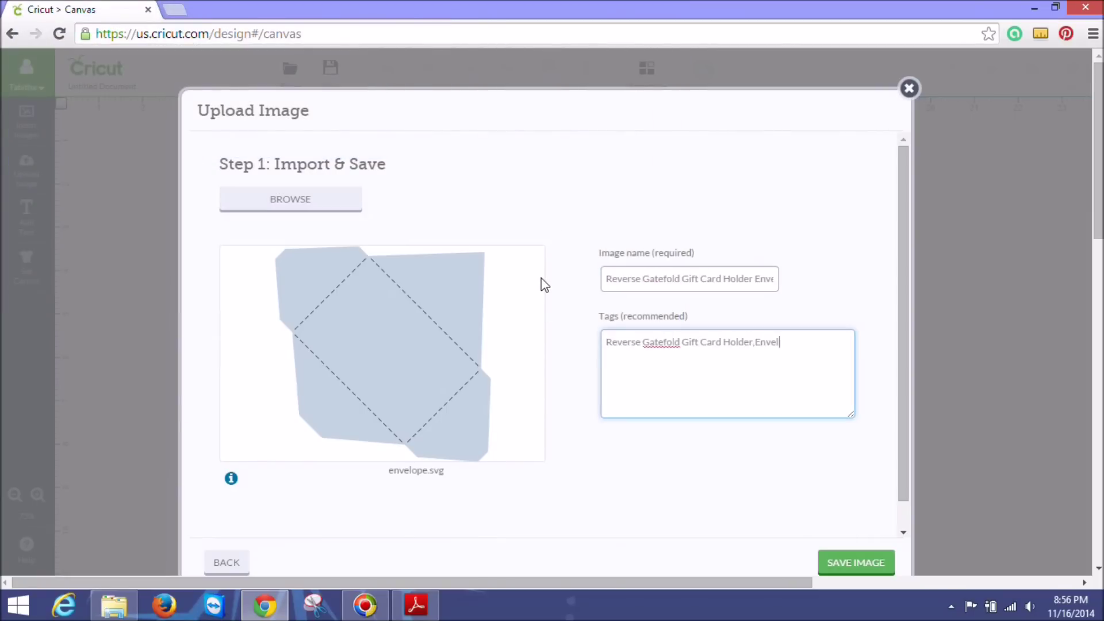
text(ope,SVG,Cuts)
click(834, 561)
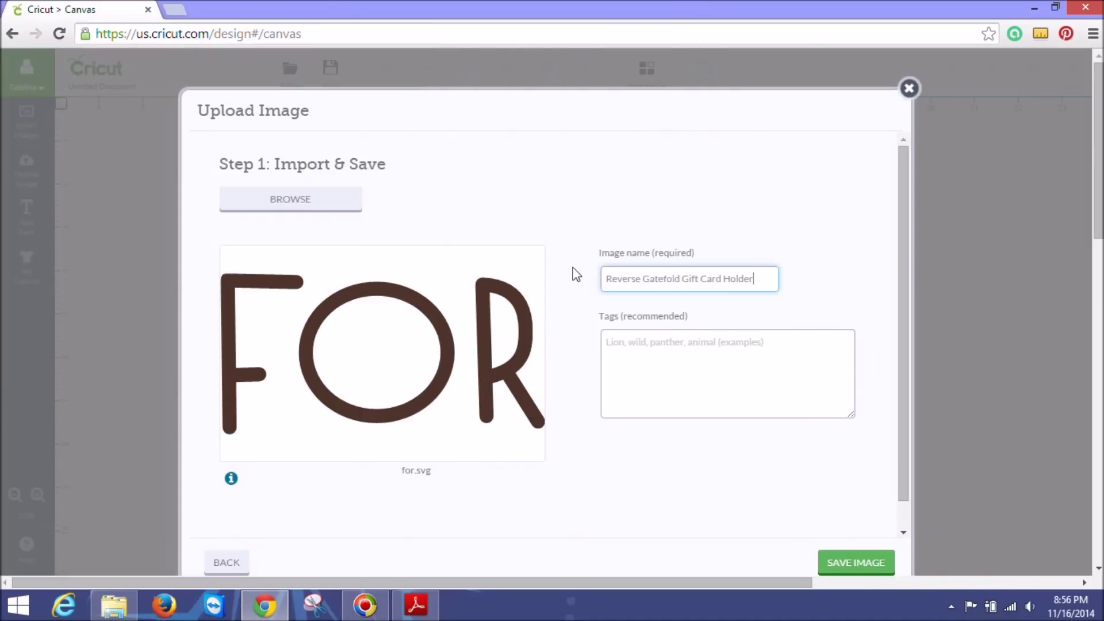
- Name the FOR image "Reverse Gatefold Gift Card Holder For", add tags including "for" and "Gift Card Holder", and save it
key(Tab)
text(Reverse Gatefold Gift Card Holder,For,for,Gift Card Holder,SVG,Cut)
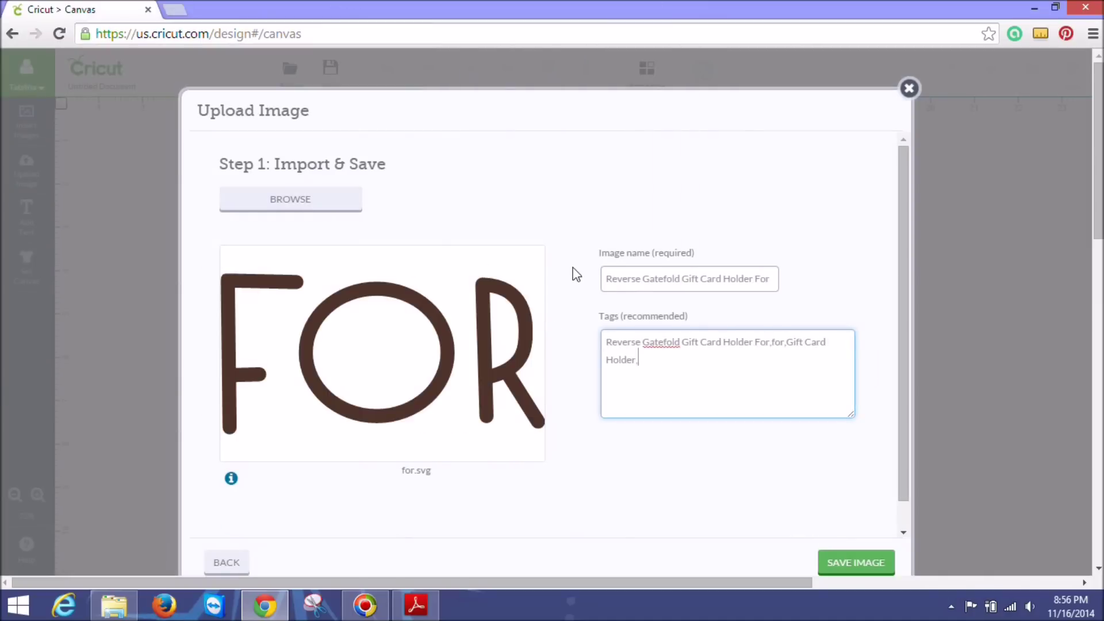
key(Return)
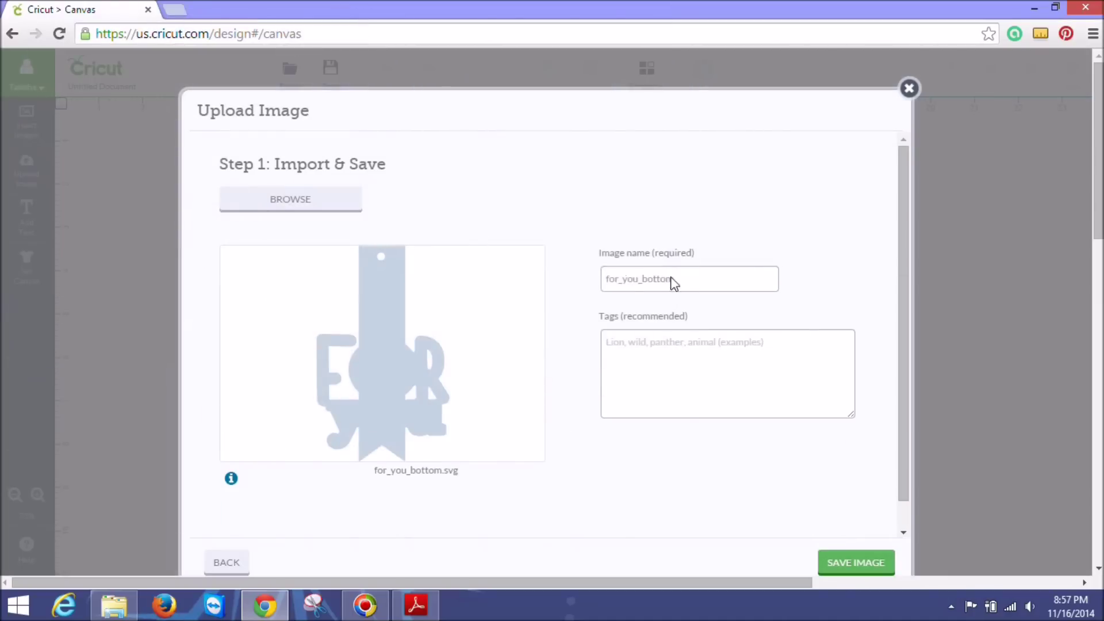
- Name the for_you_bottom image "Reverse Gatefold Gift Card Holder For You Bottom", add tags including "SVG Cuts" and "for you bottom", and save it
text(Reverse Gatefold Gift Card Holder For You Bottom)
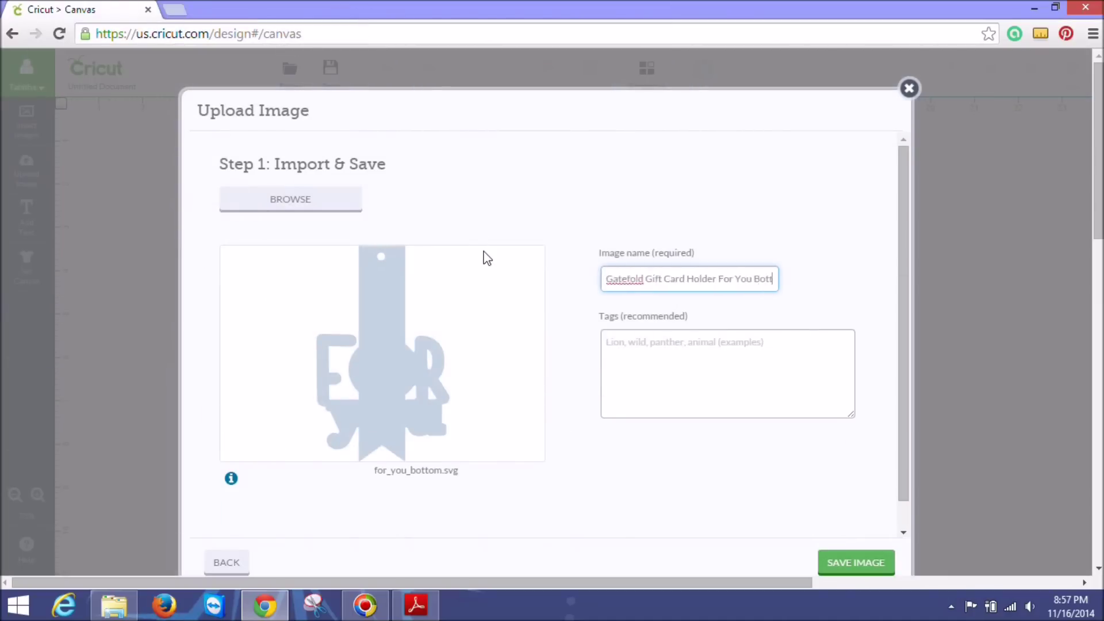
key(Tab)
text(Reverse Gatefold Gift Card Holder For You Bottom,SVG Cuts,for you bottom)
key(Return)
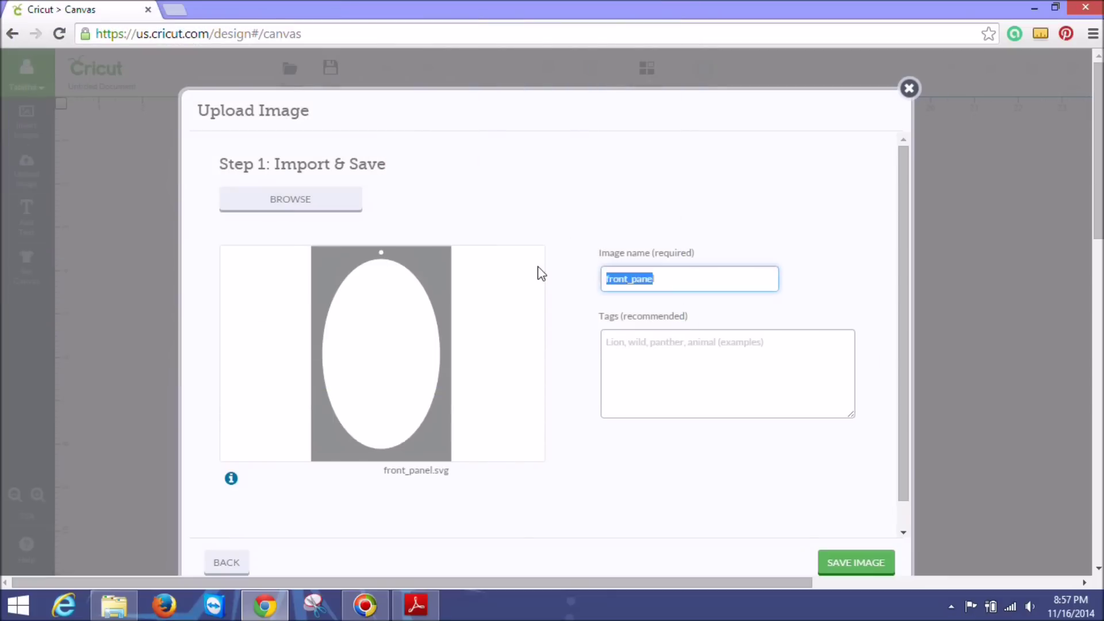
- Name the front panel "Reverse Gatefold Gift Card Holder Front Panel", add tags including "SVG Cuts", "front panel" and "gift card holder", and save it
text(Reverse Gatefold Gift Card Holder Front Panel)
key(Tab)
text(Reverse Gatefold Gift Card Holder Front Pan)
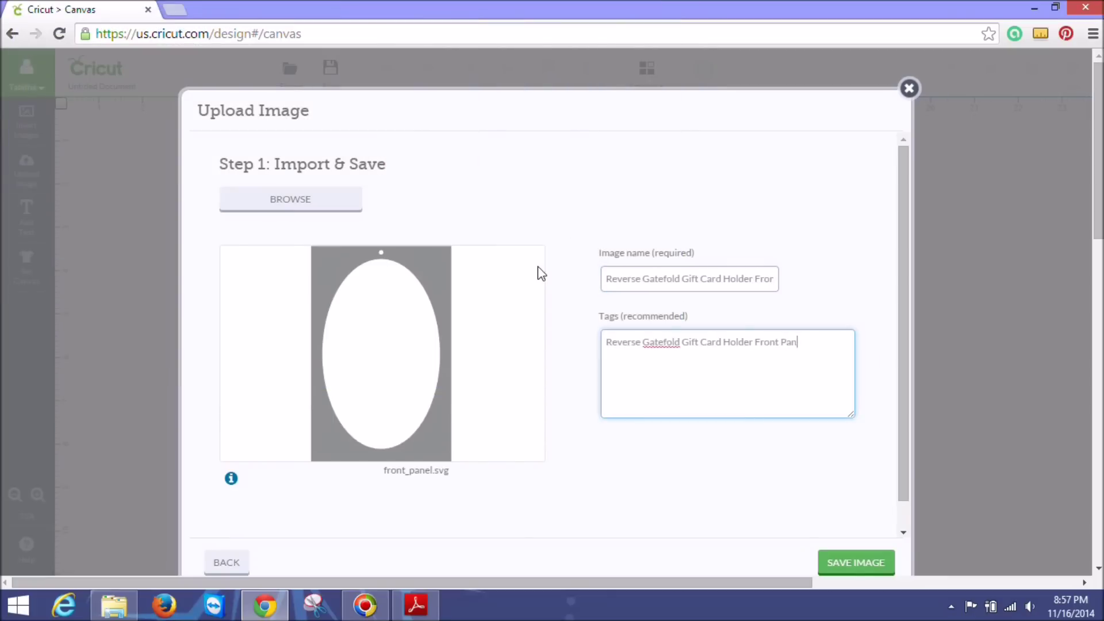
text(el, SVG Cuts,front panel,gift card holder)
key(Return)
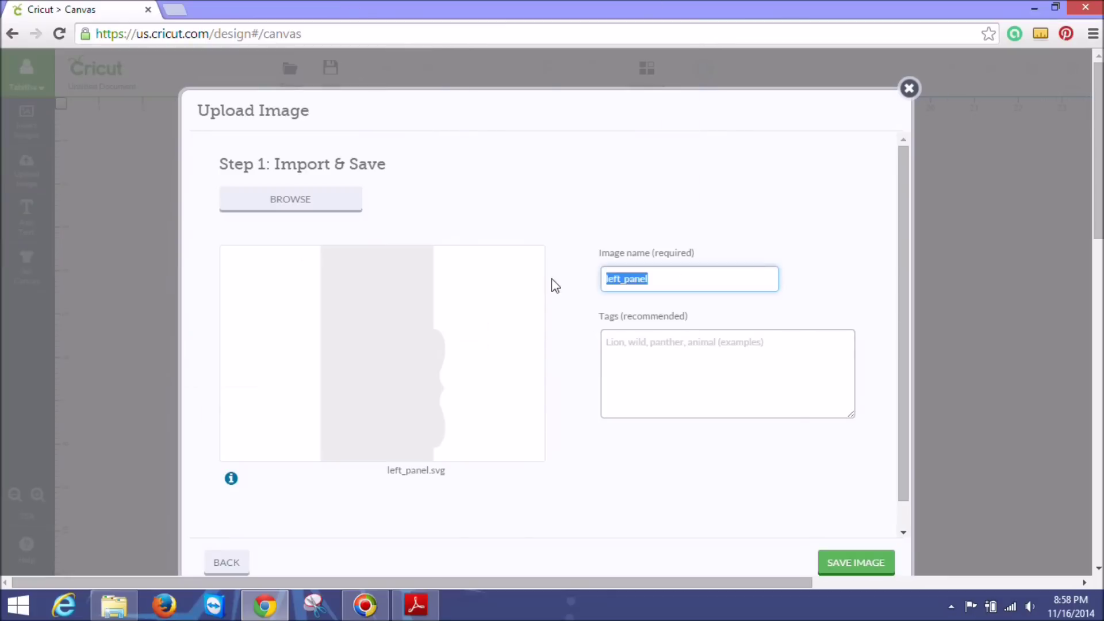
- Name the left panel "Reverse Gatefold Gift Card Holder Left Panel", add tags including "SVG Cuts", "gift card holder" and "left panel", and save it
text(Reverse Gatefold Gift Card Holder Left)
key(Tab)
text(Reverse Gatefold Gift Card Holder Left Panel)
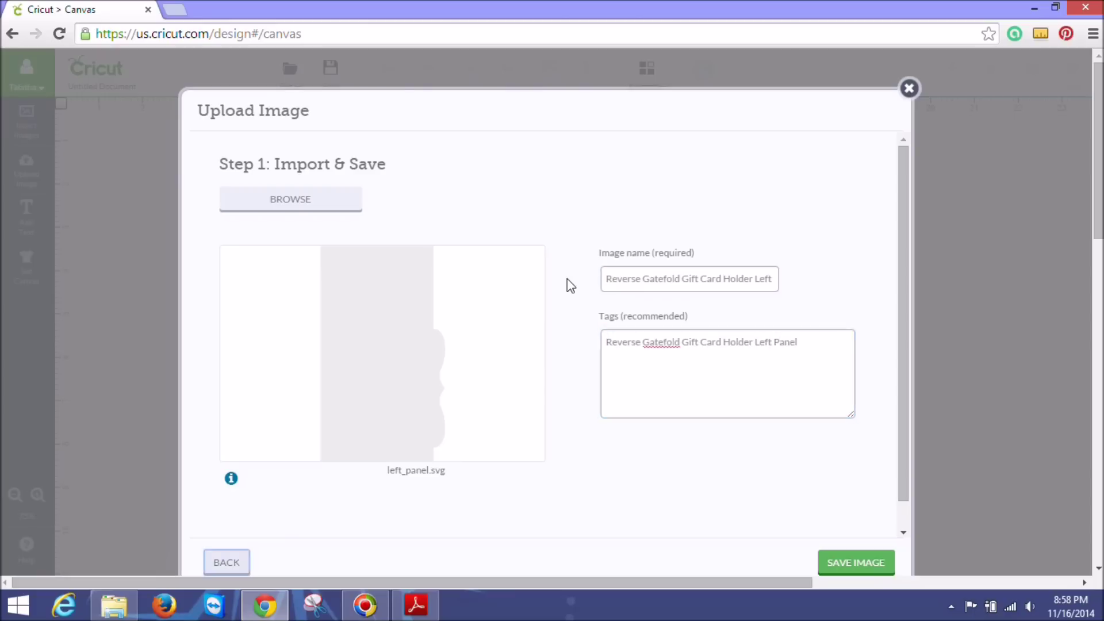
text(, SVG Cuts,cuts,gift card holder,left panel)
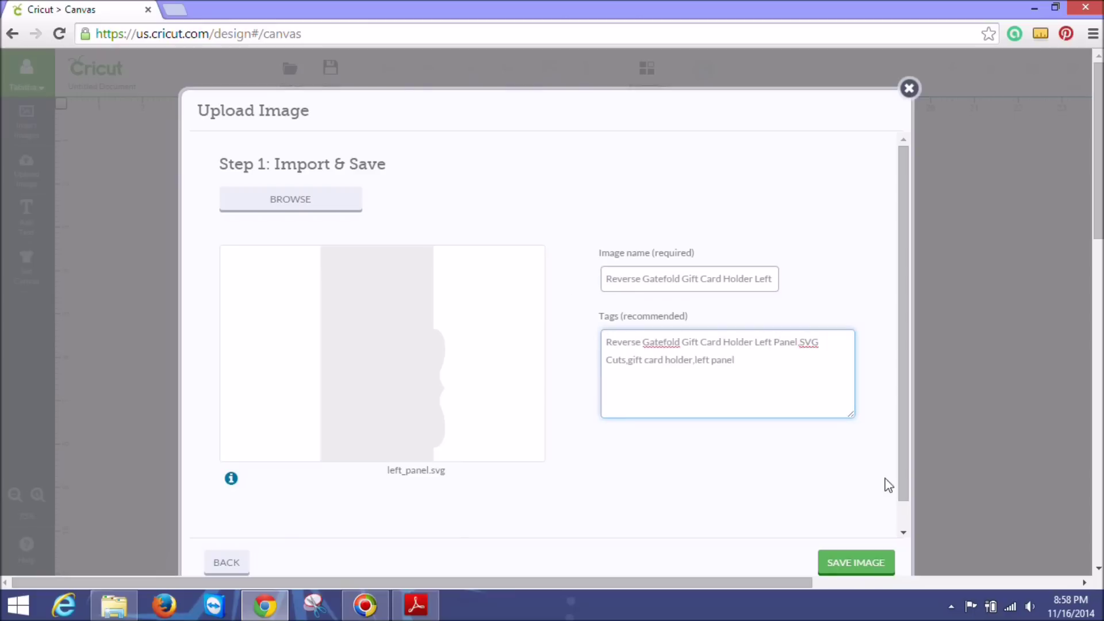
click(856, 563)
- Load right_panel.svg, name it "Reverse Gatefold Gift Card Holder Right Panel", and add tags including "SVG Cuts", "right panel" and "gift card holder"
double_click(195, 253)
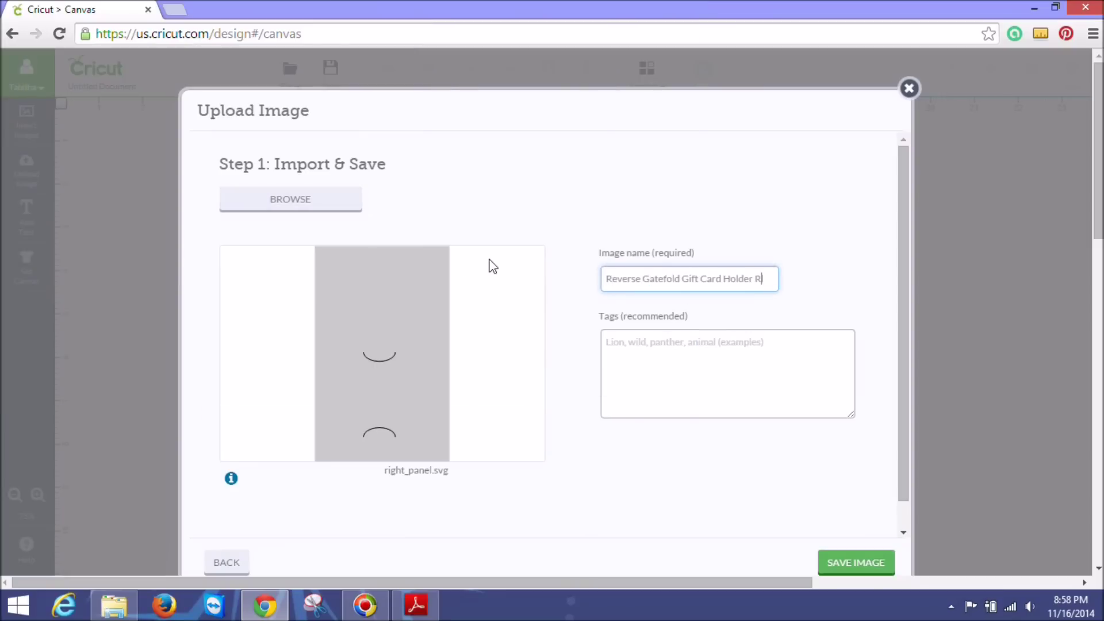
key(Tab)
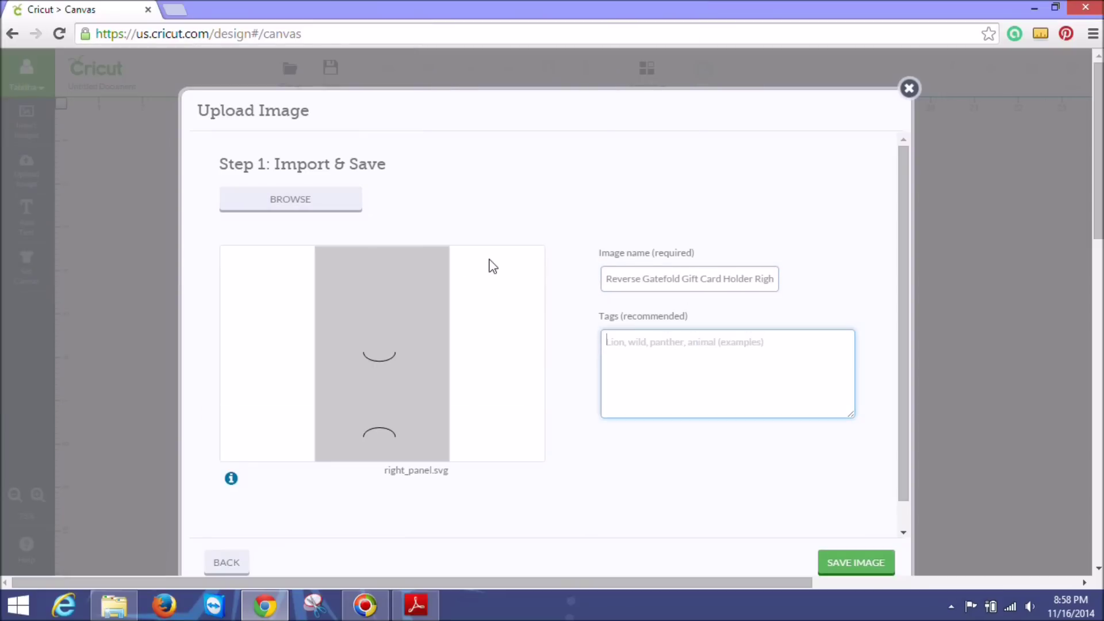
text(Reverse Gatefold Gift Card Holder right Panel, SVG Cuts,right panel,gift card holder)
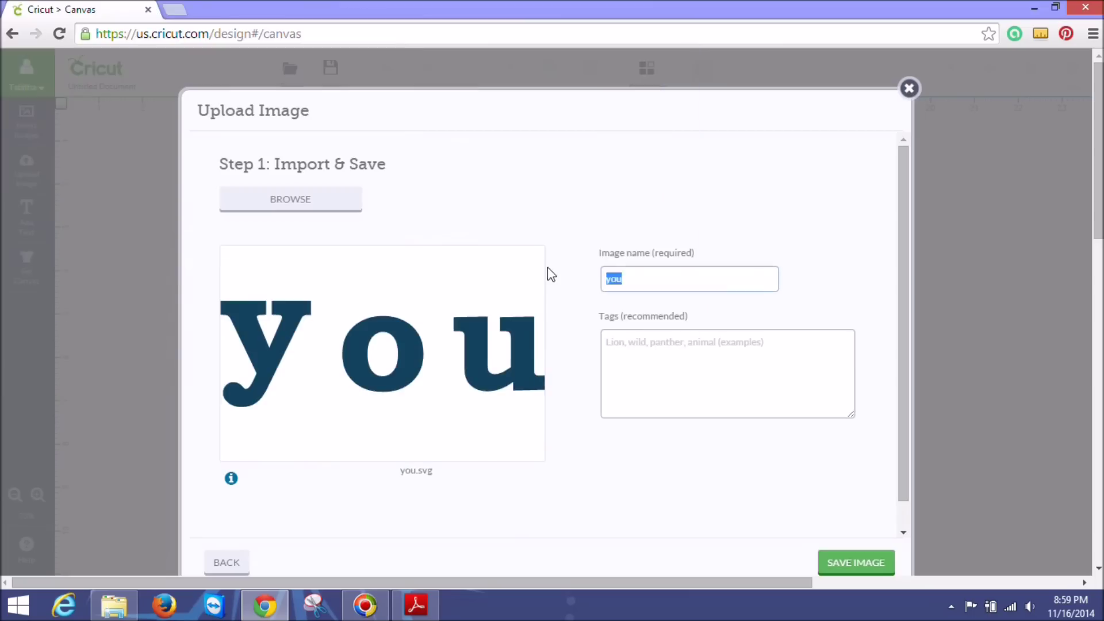
- Name the you image "Reverse Gatefold Gift Card Holder You", add tags including "SVG Cuts", "gift card holder" and "you", and save it
text(Reverse Gatefold Gift Card Holder You)
key(Tab)
text(Reverse Gatefold Gift Card Holder)
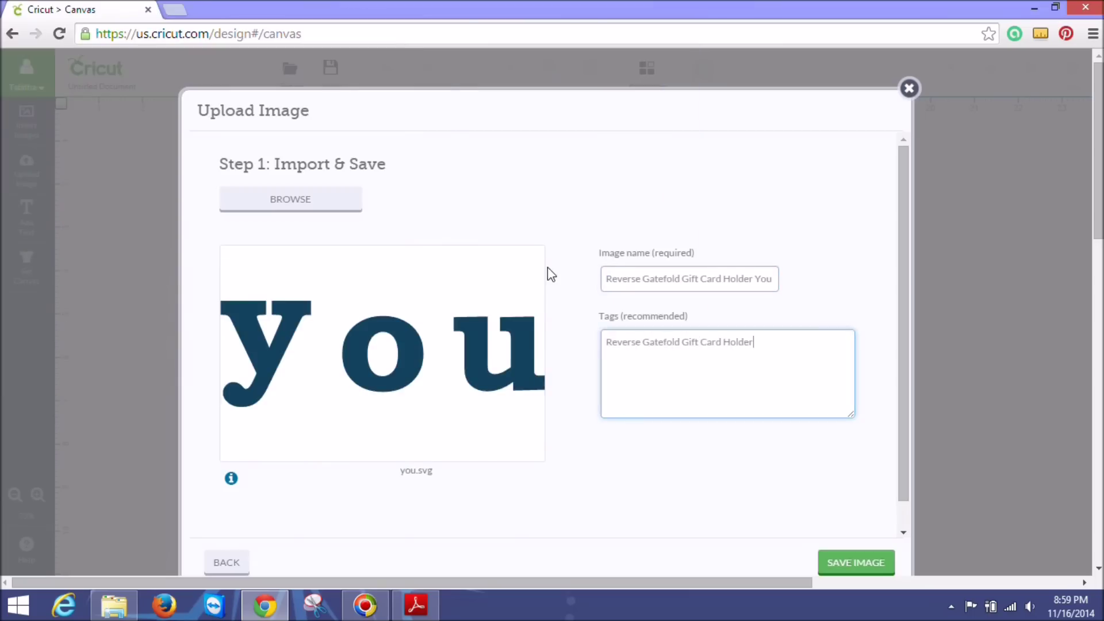
text( You SVG Cuts,gift card holder,you)
click(856, 562)
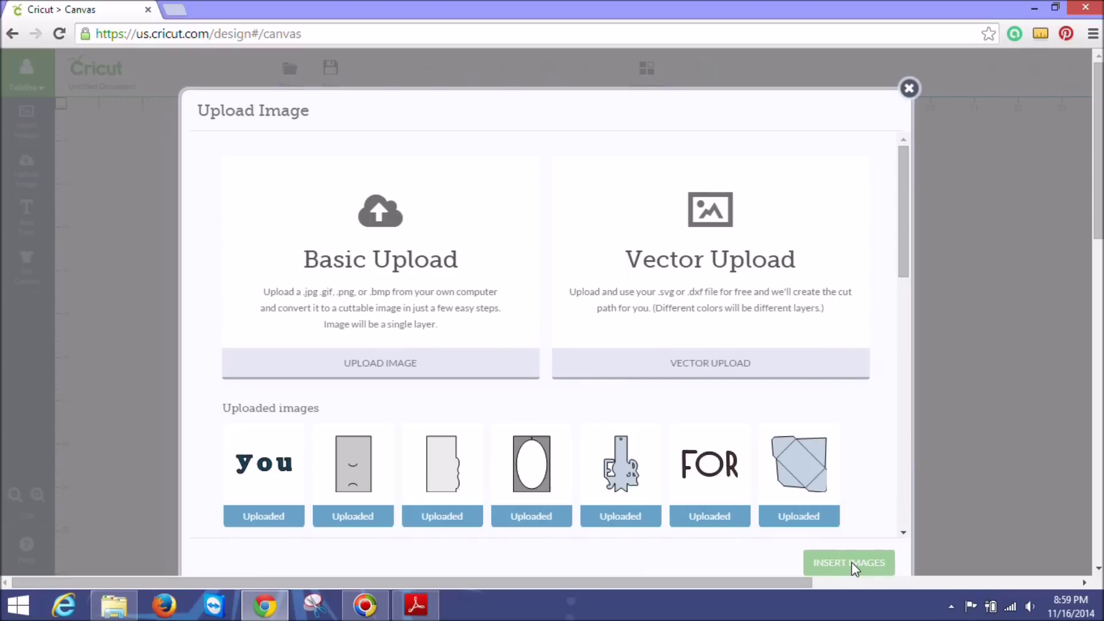
- Look over the uploaded Reverse Gatefold Gift Card Holder pieces and preview their names in the uploaded images list
click(904, 533)
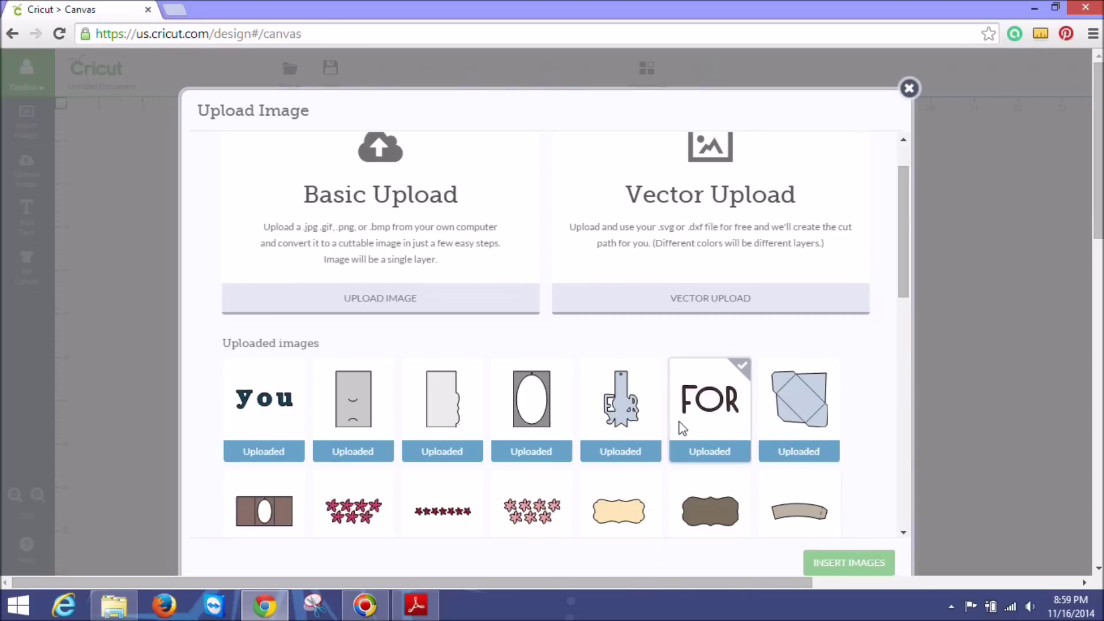
click(635, 419)
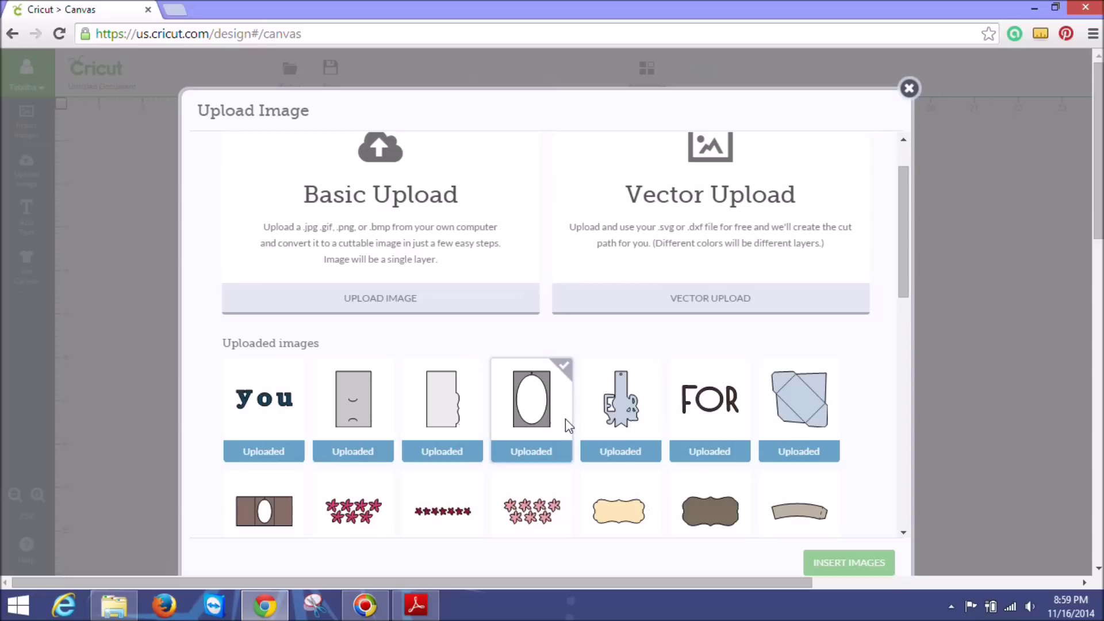
mouse_move(624, 423)
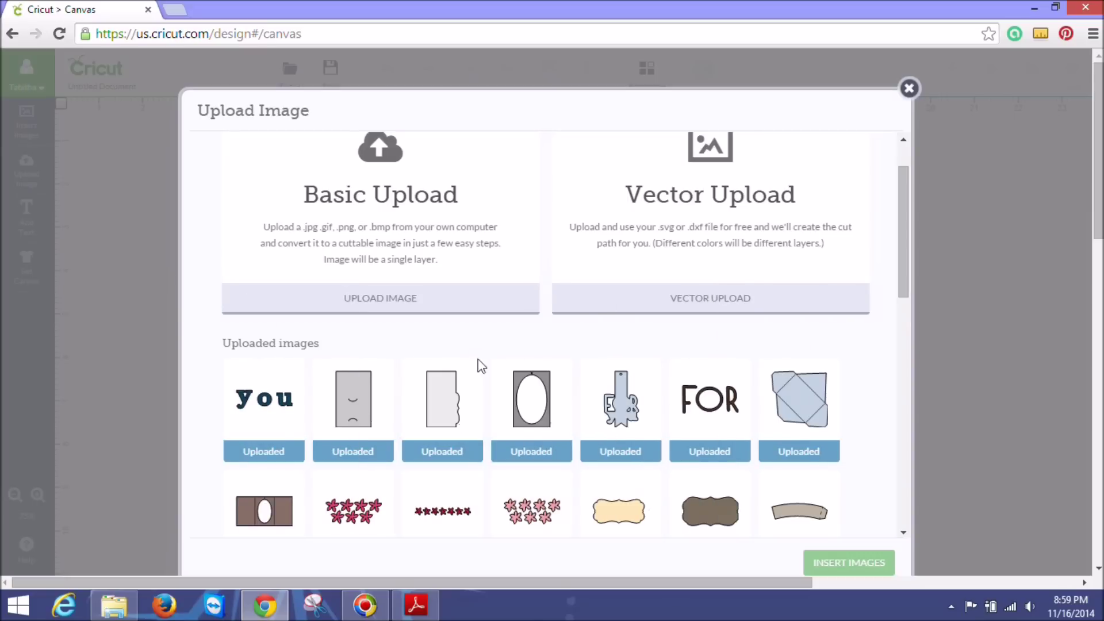
mouse_move(395, 361)
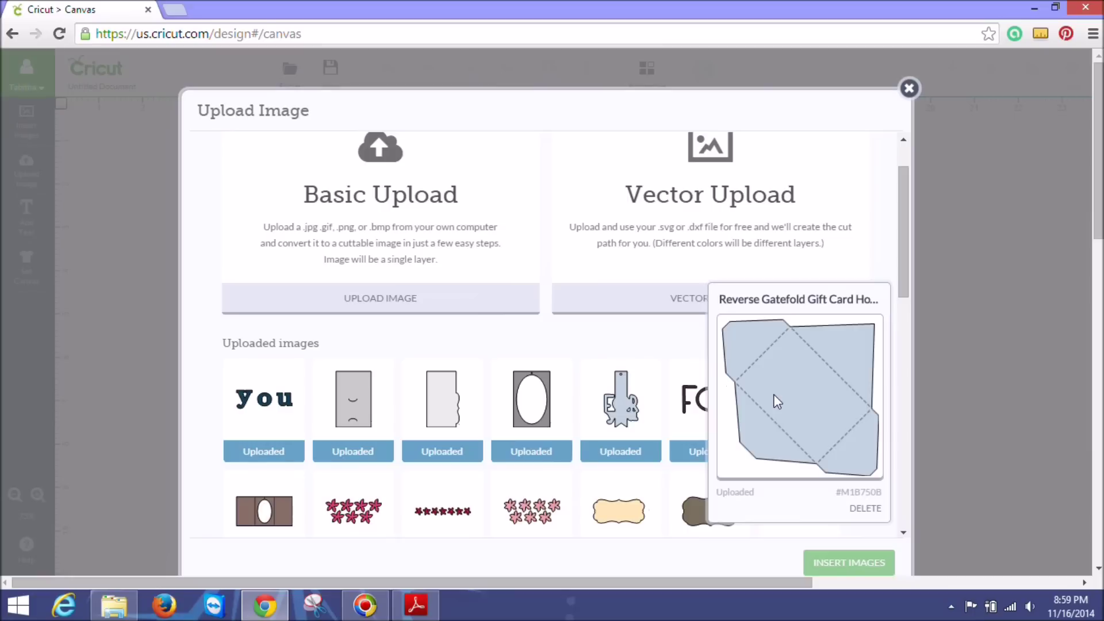
mouse_move(680, 412)
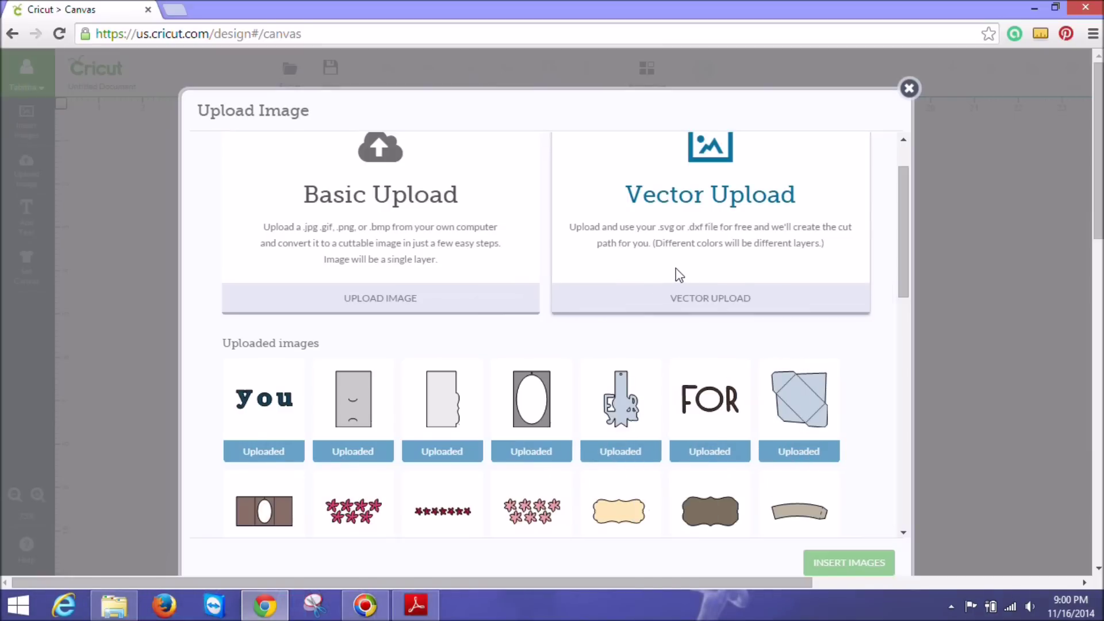
mouse_move(613, 391)
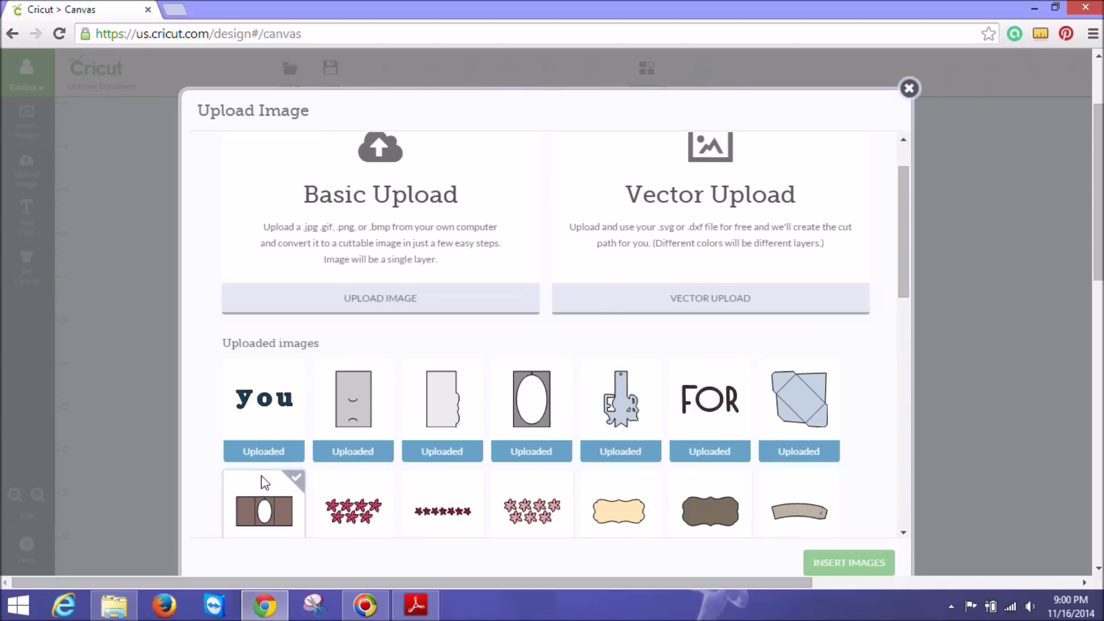
- Select all eight gift card holder pieces, from the "you" word through the envelope and card base, and insert them on the canvas
mouse_move(267, 464)
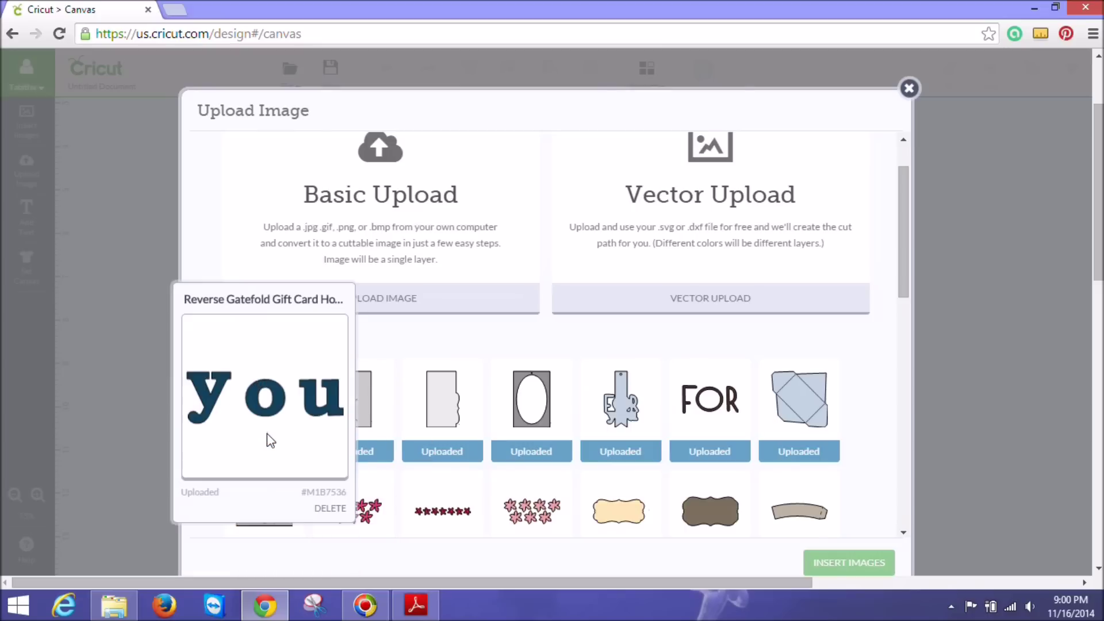
click(267, 437)
click(368, 440)
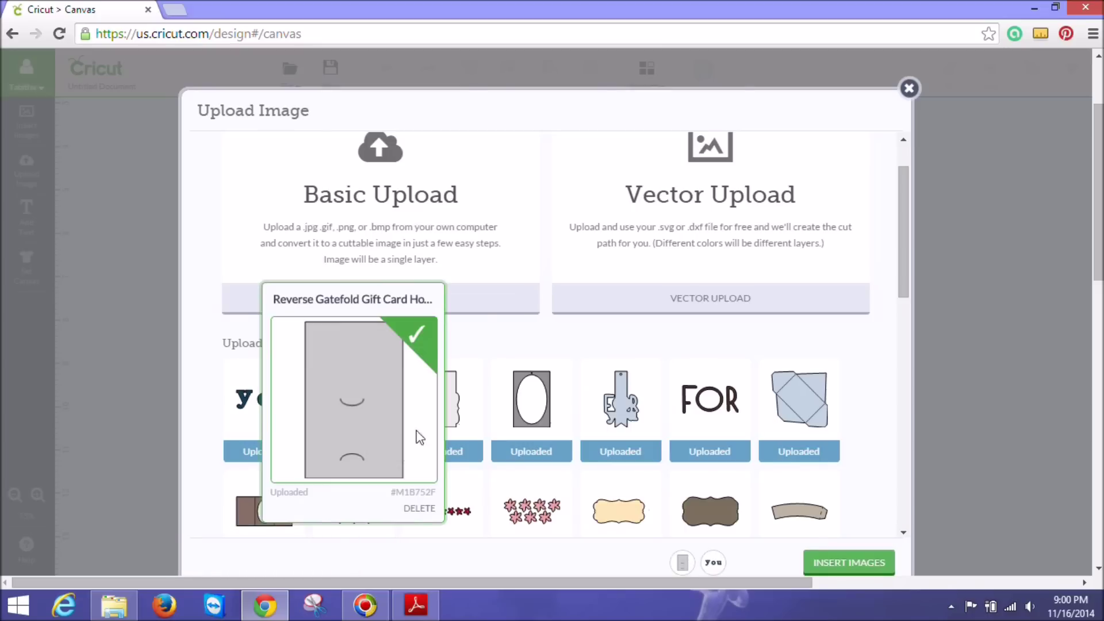
click(482, 439)
click(540, 437)
click(633, 437)
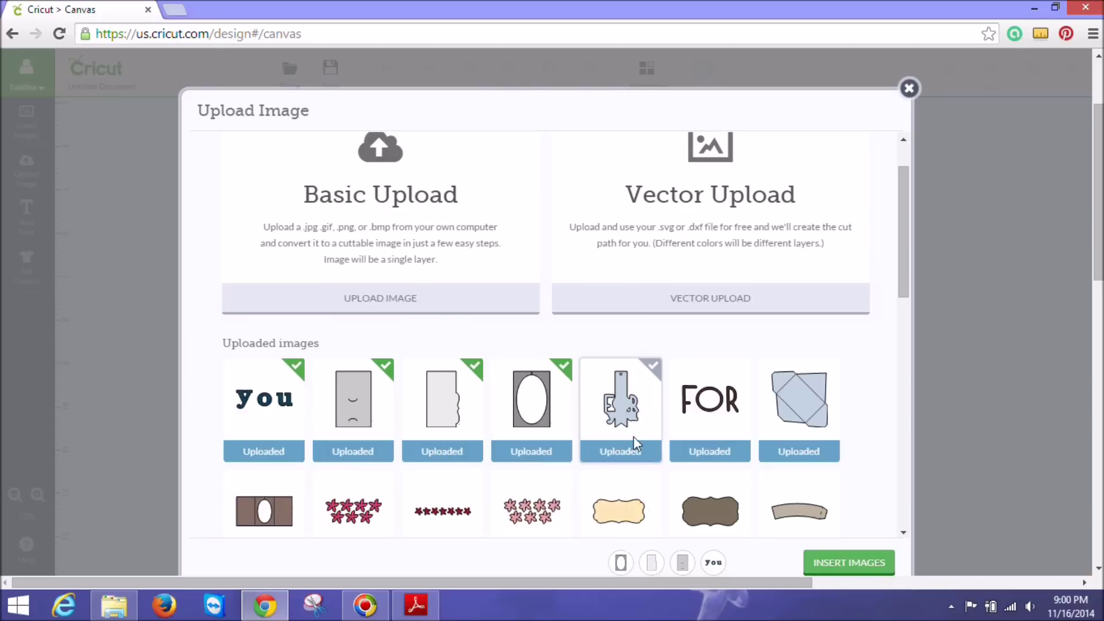
mouse_move(637, 436)
click(728, 430)
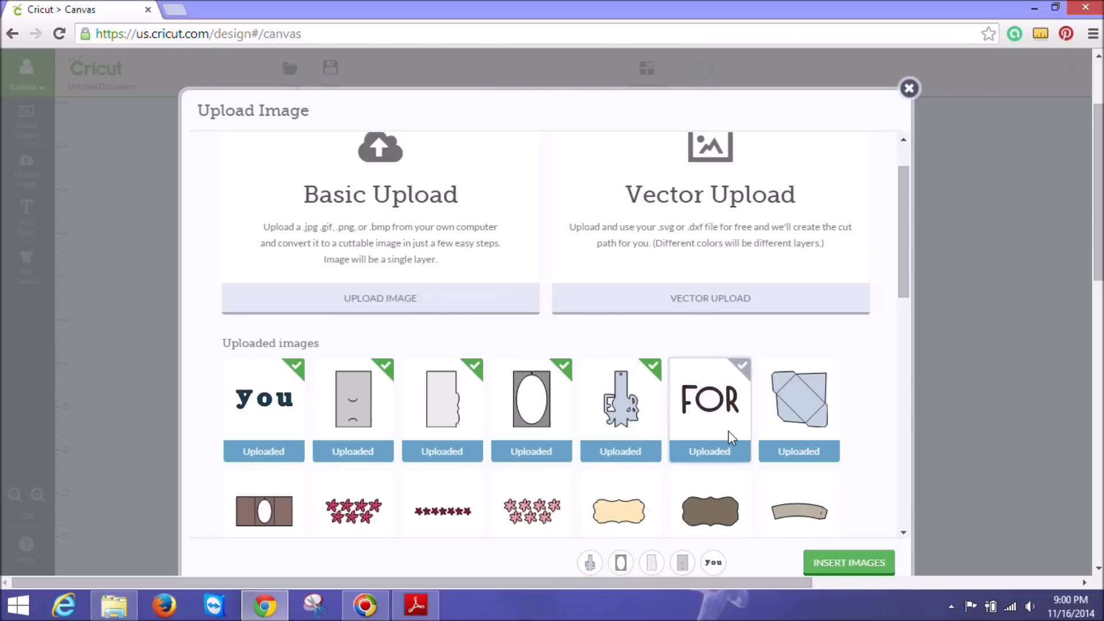
click(814, 435)
click(274, 509)
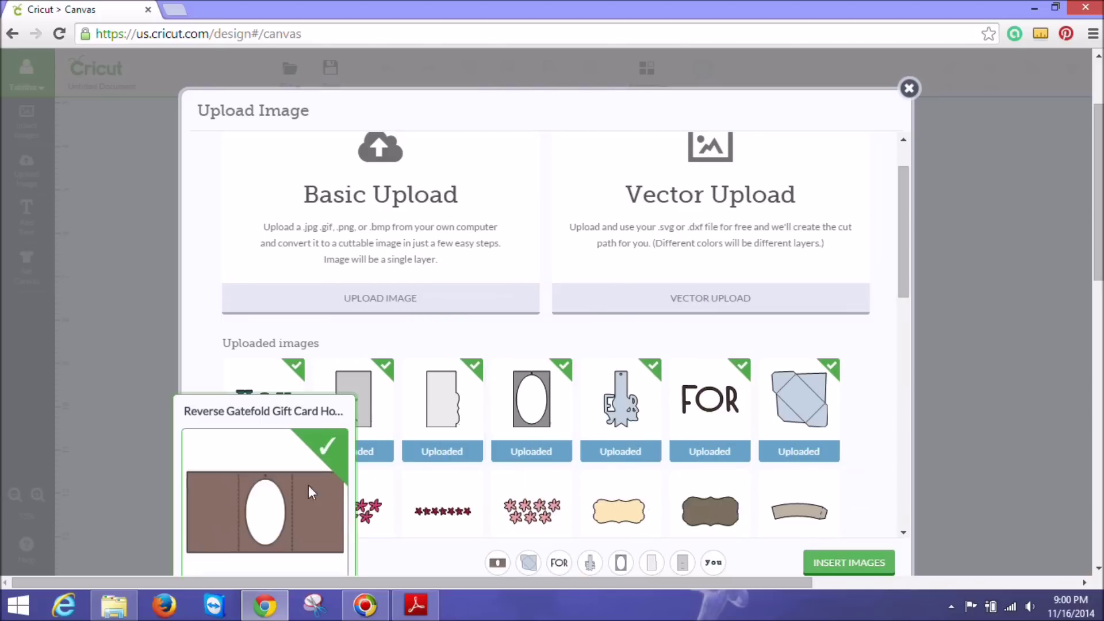
click(861, 557)
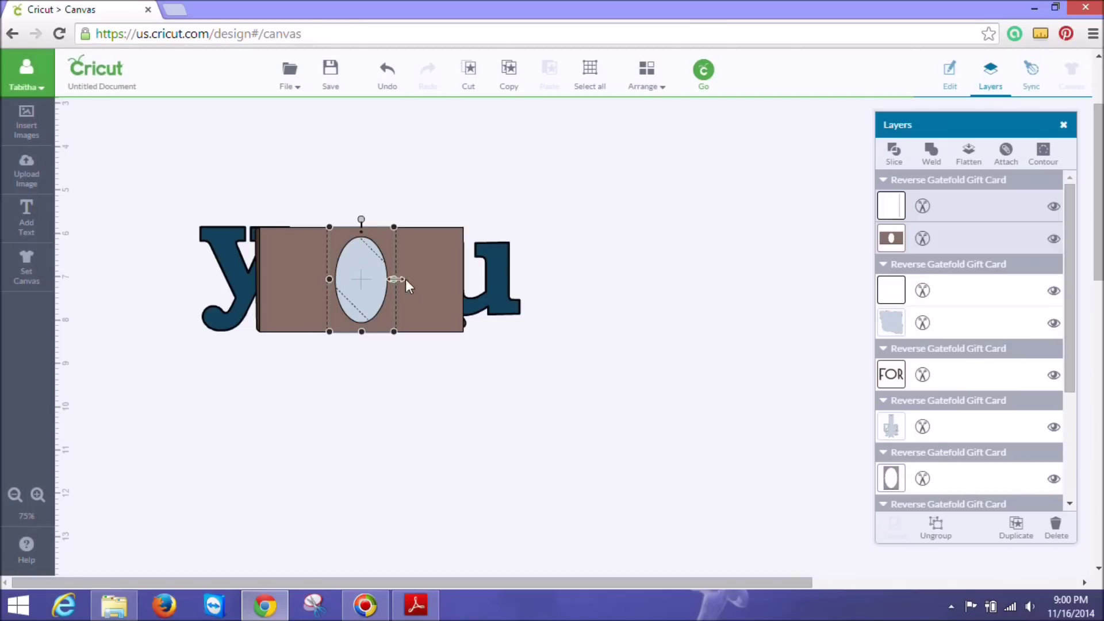
- Move the card base, envelope, FOR word and for-you-bottom piece off the stack to separate spots on the canvas
drag(429, 292, 253, 485)
drag(368, 282, 798, 523)
drag(425, 296, 515, 507)
drag(366, 310, 801, 372)
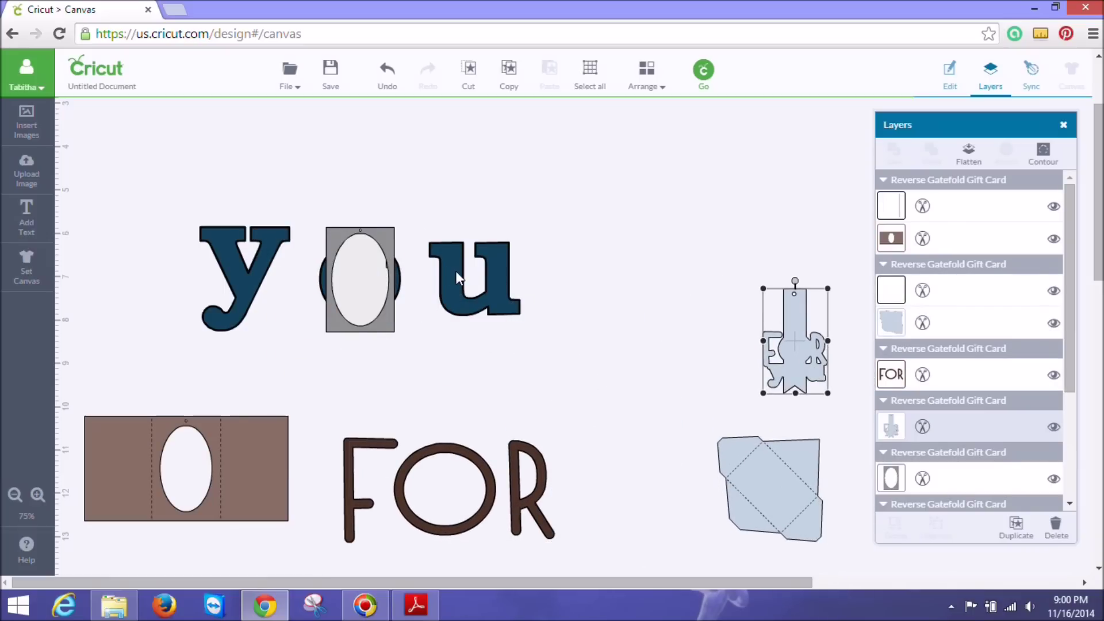
- Spread the "you" word and the front, left and right panels across the canvas's right side, and place the card base in its upper-left corner
drag(457, 279, 879, 121)
drag(395, 306, 721, 325)
drag(380, 288, 656, 467)
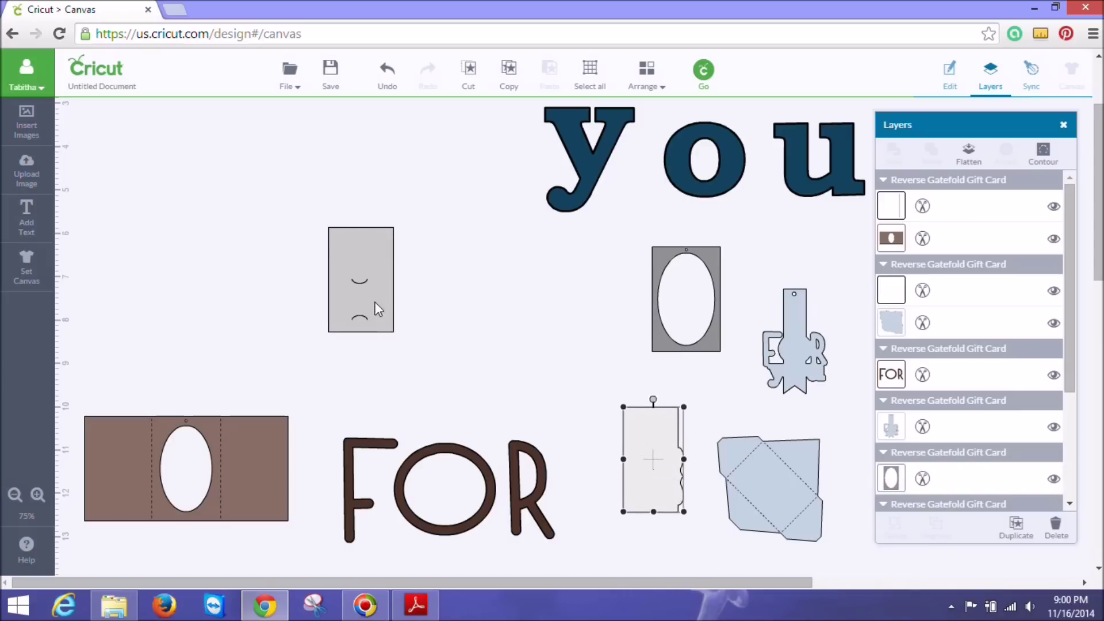
drag(377, 309, 612, 360)
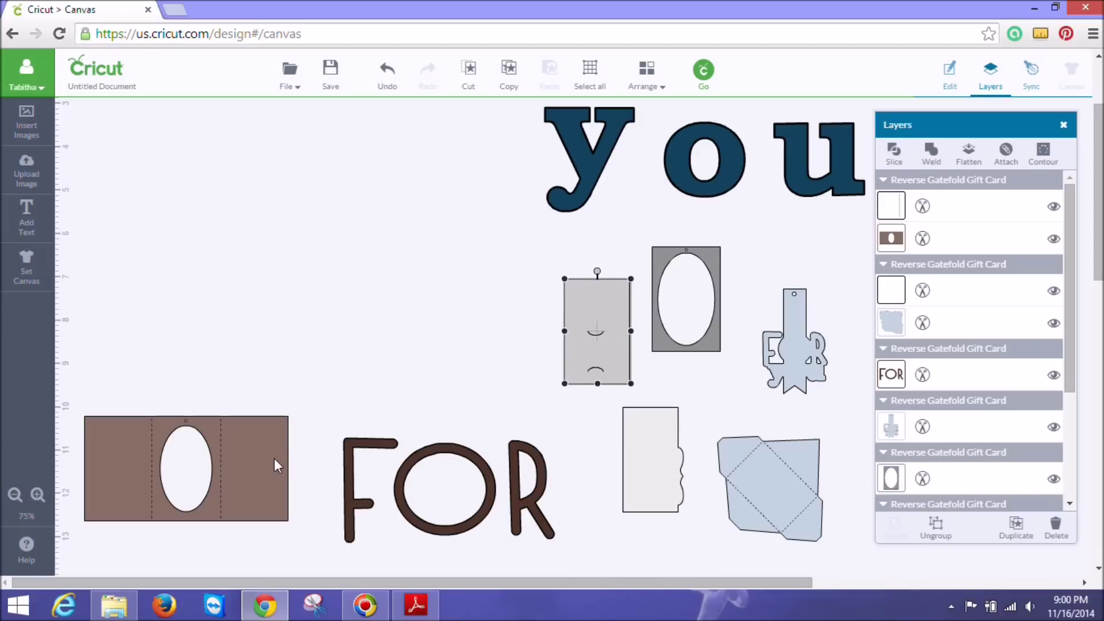
drag(274, 465, 299, 182)
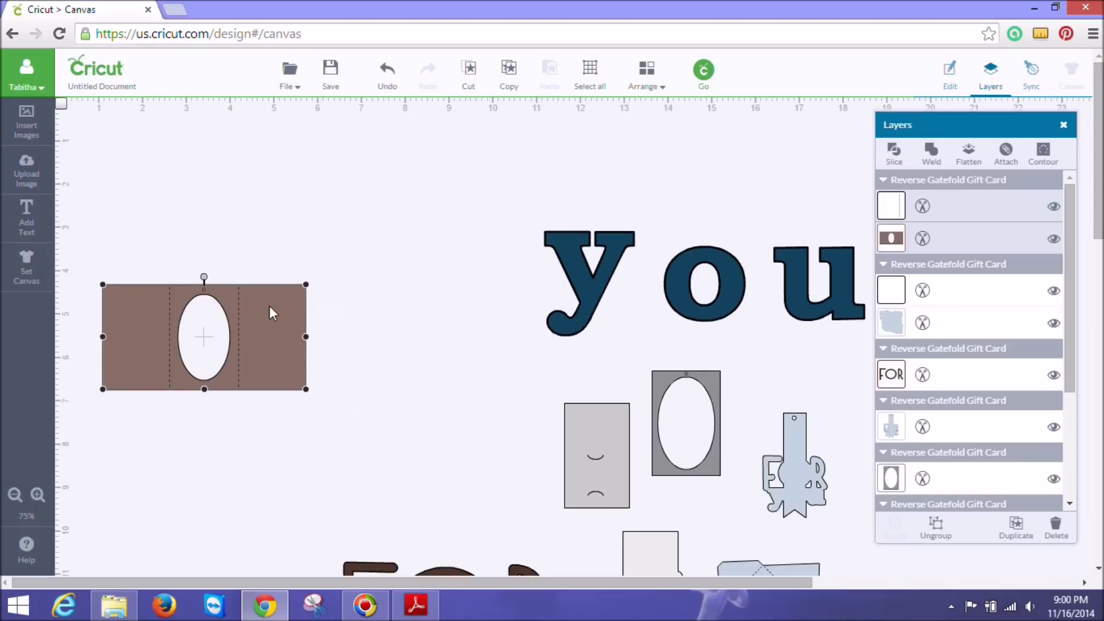
drag(273, 313, 256, 157)
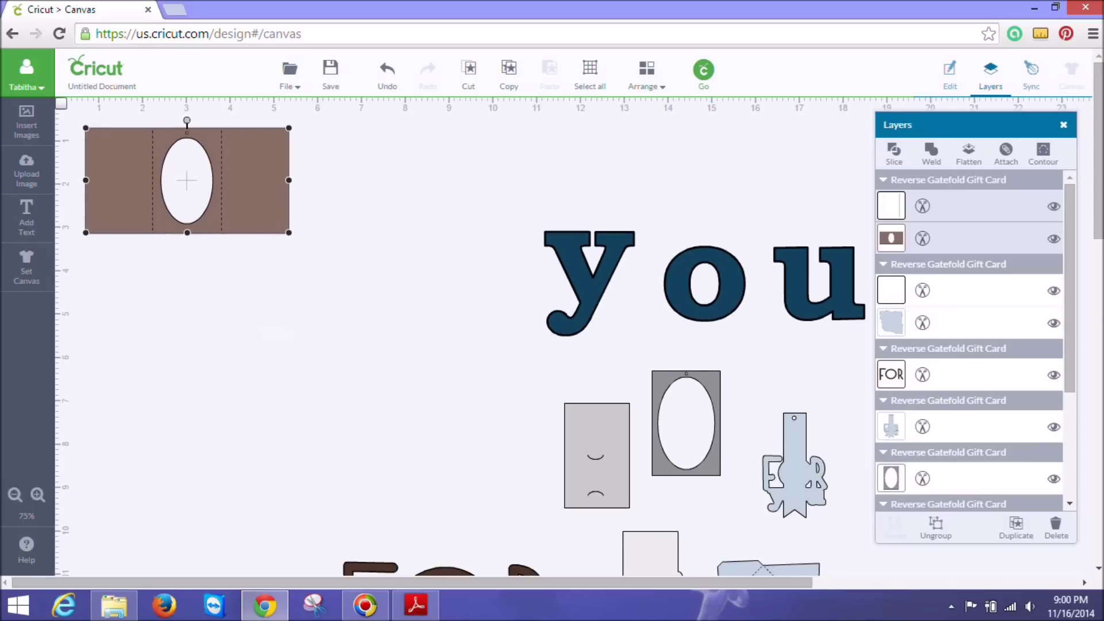
- Check the required width of each gift card holder piece in Everyday Winter Cards Menu.pdf, then return to the Cricut canvas
click(419, 612)
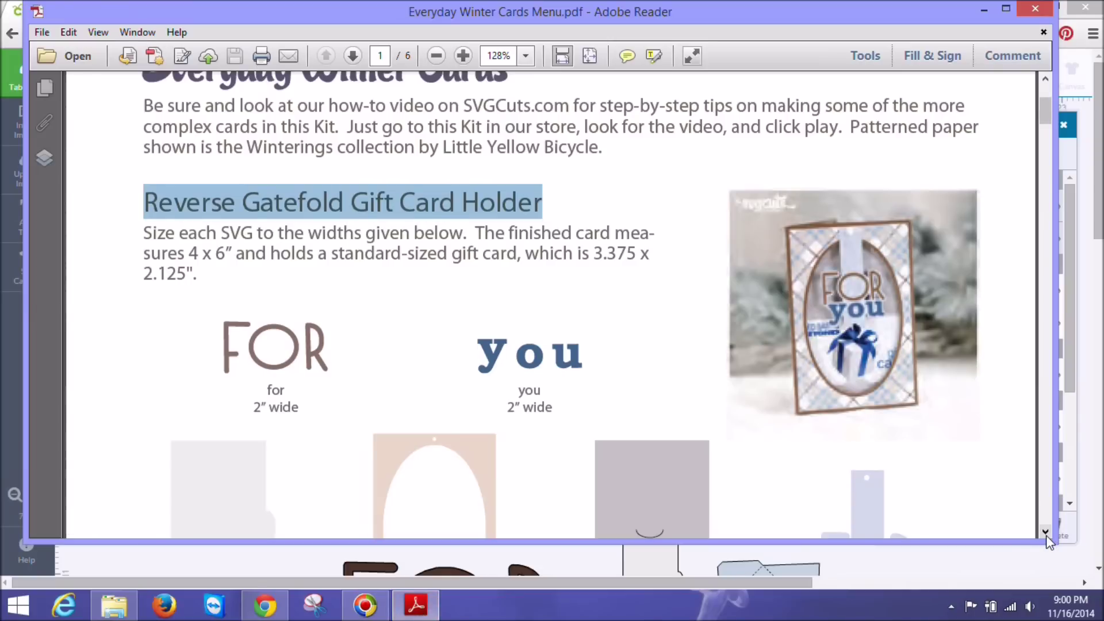
scroll(1047, 535, down, 3)
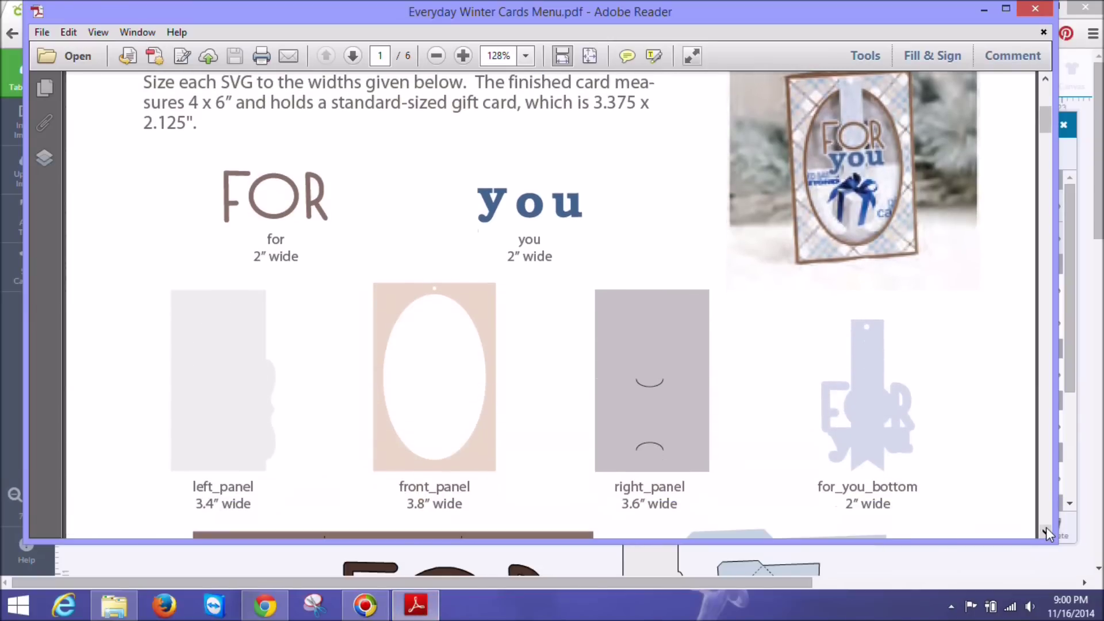
scroll(1047, 534, down, 7)
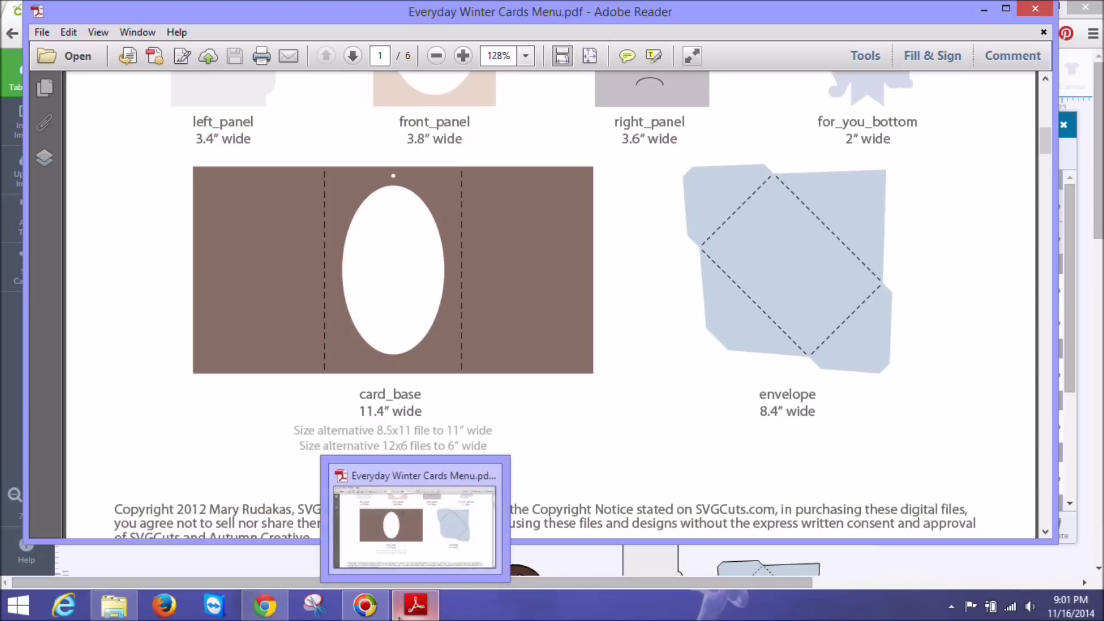
mouse_move(273, 609)
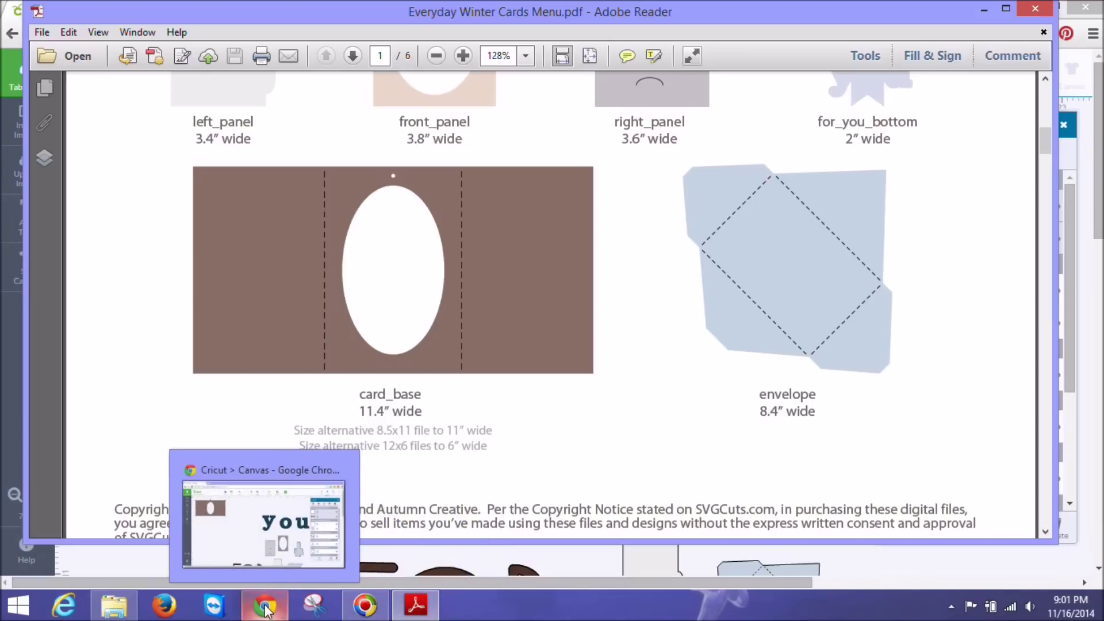
click(266, 608)
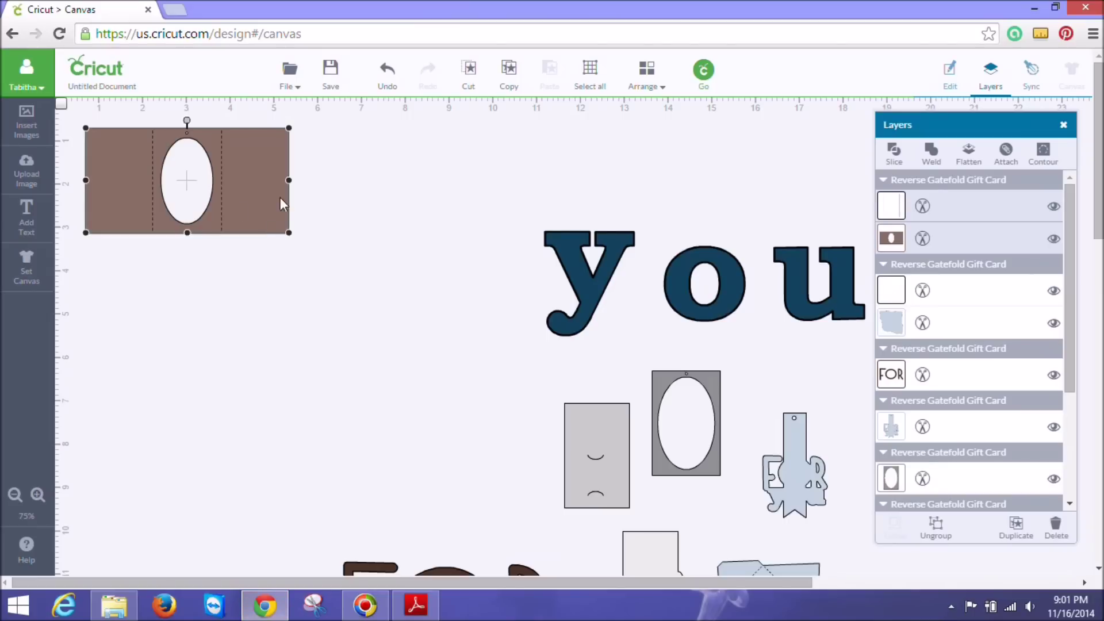
- Set the card base's width to 11.4 in and move it to about X 0.29, Y 0.34 in
click(953, 78)
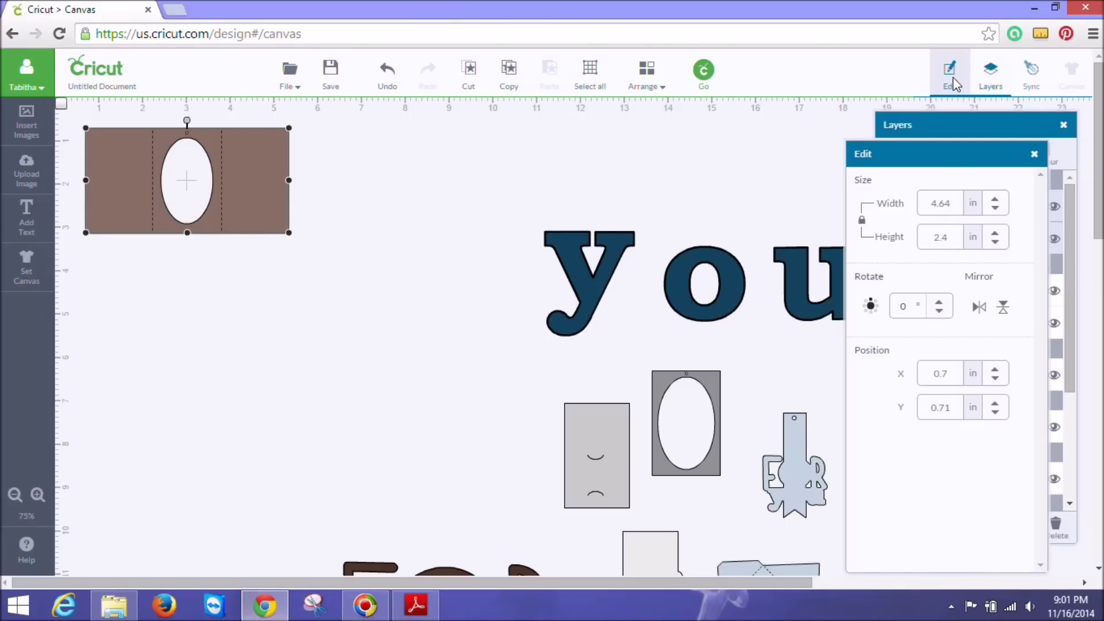
drag(957, 156, 778, 148)
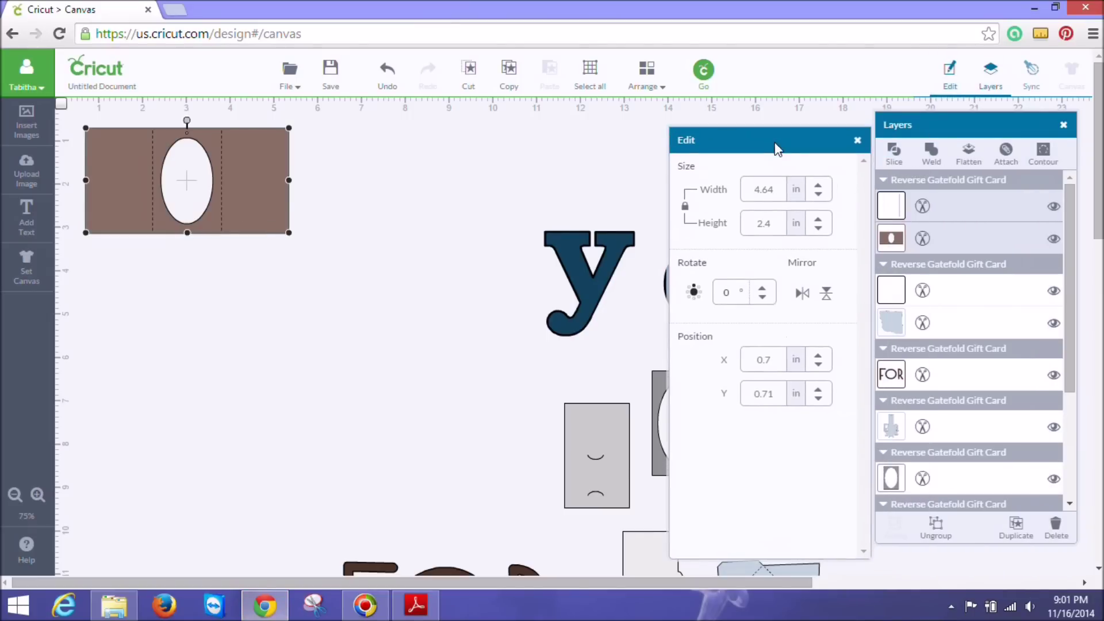
click(781, 190)
text(11.4)
key(Return)
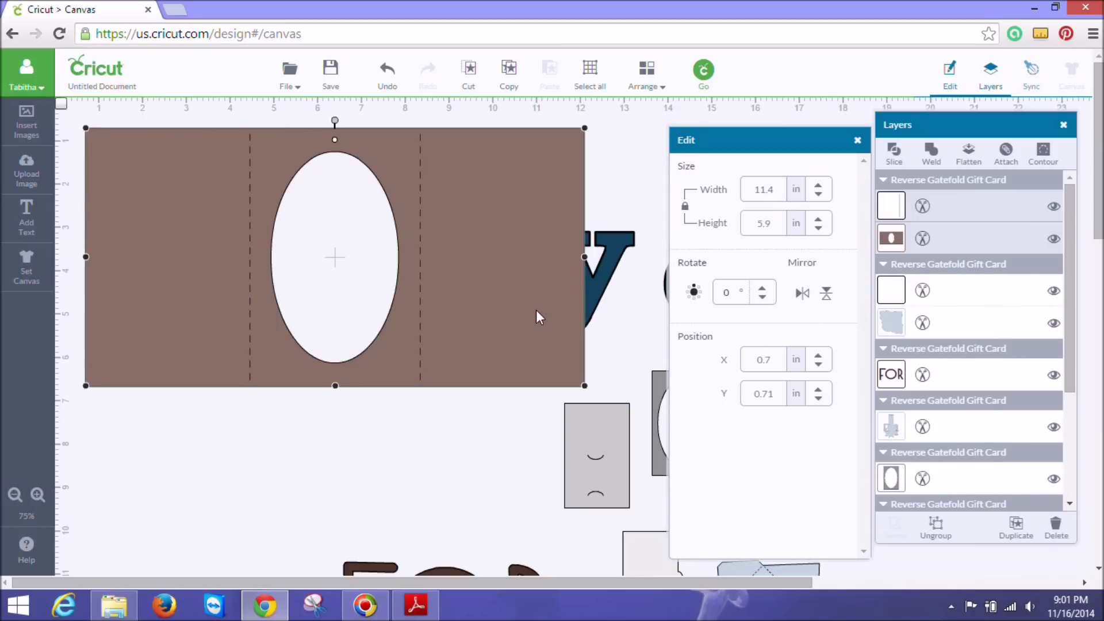
drag(538, 315, 523, 302)
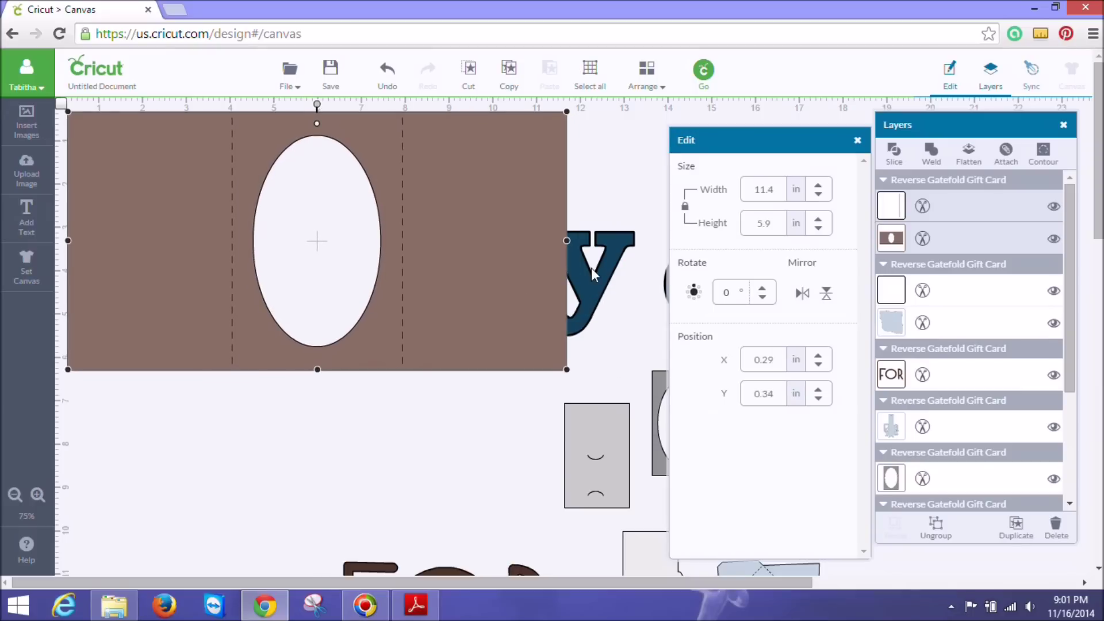
- Move the "you" word below the card base and check the panel widths in Everyday Winter Cards Menu.pdf
drag(591, 358, 214, 538)
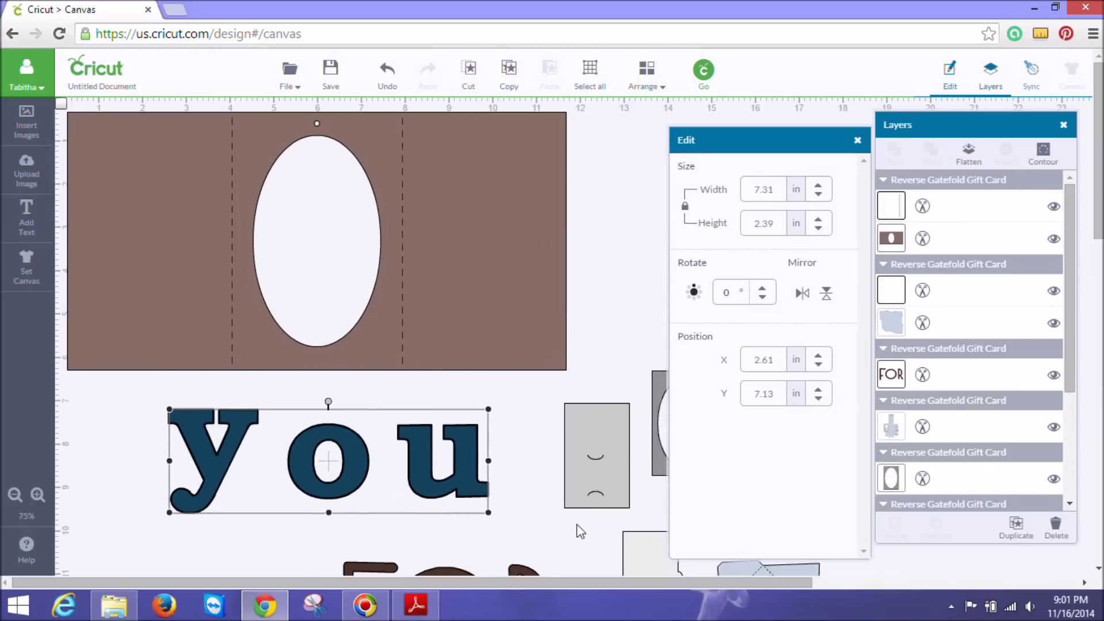
click(416, 611)
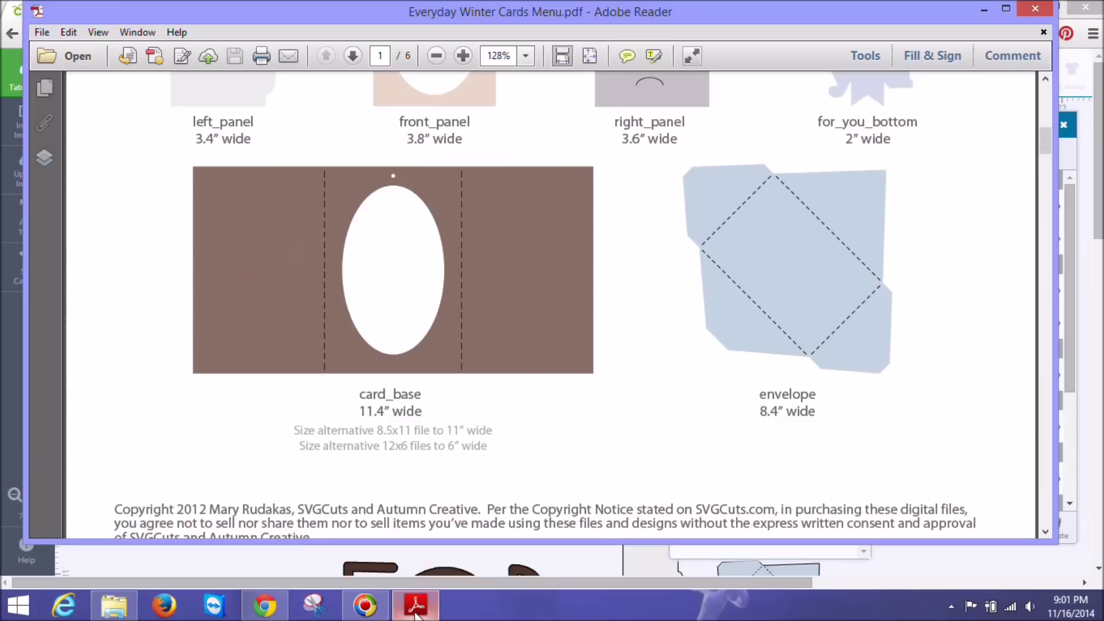
scroll(554, 397, up, 5)
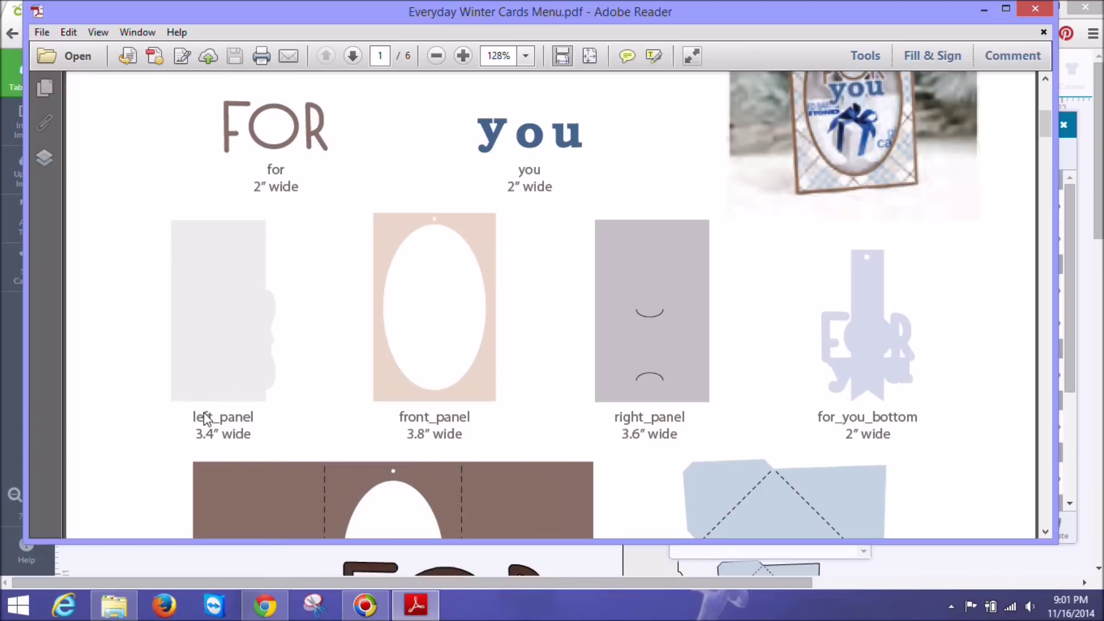
click(265, 605)
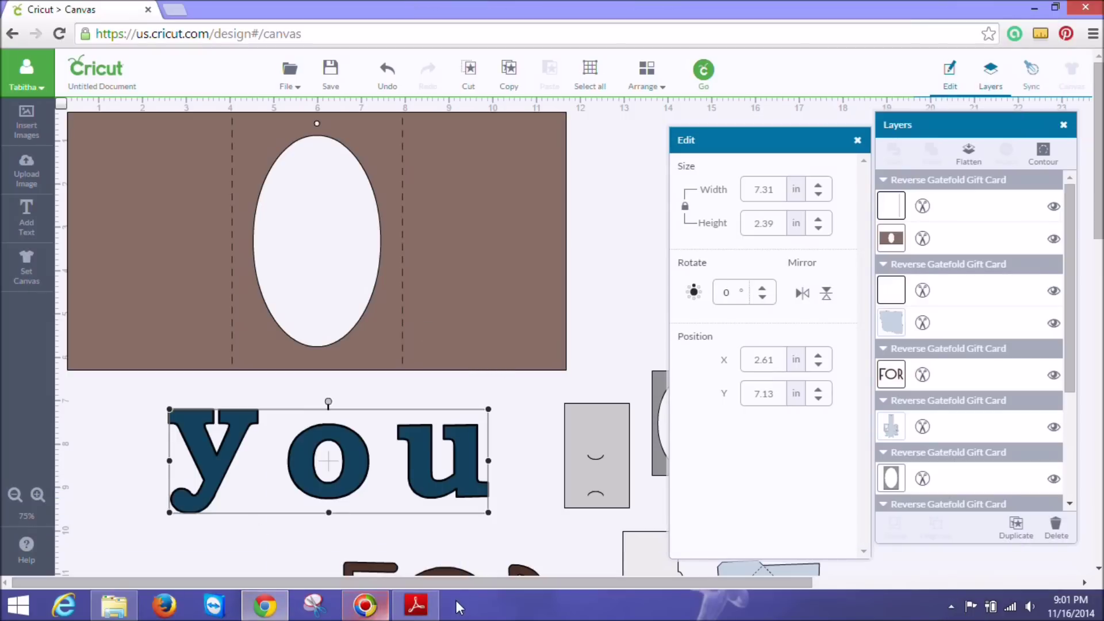
click(426, 613)
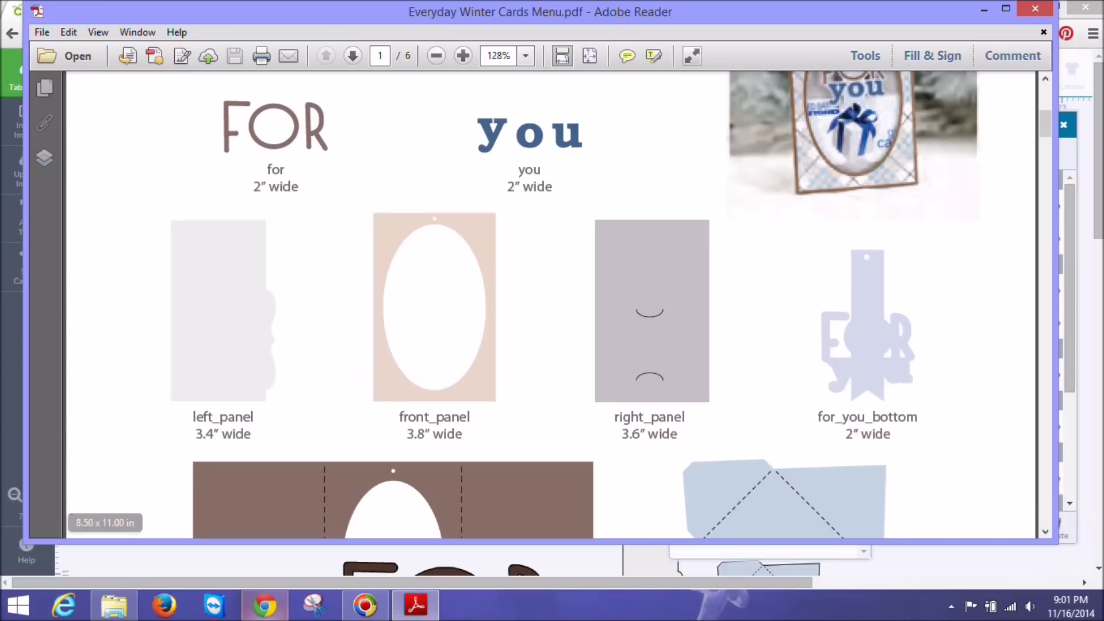
click(265, 605)
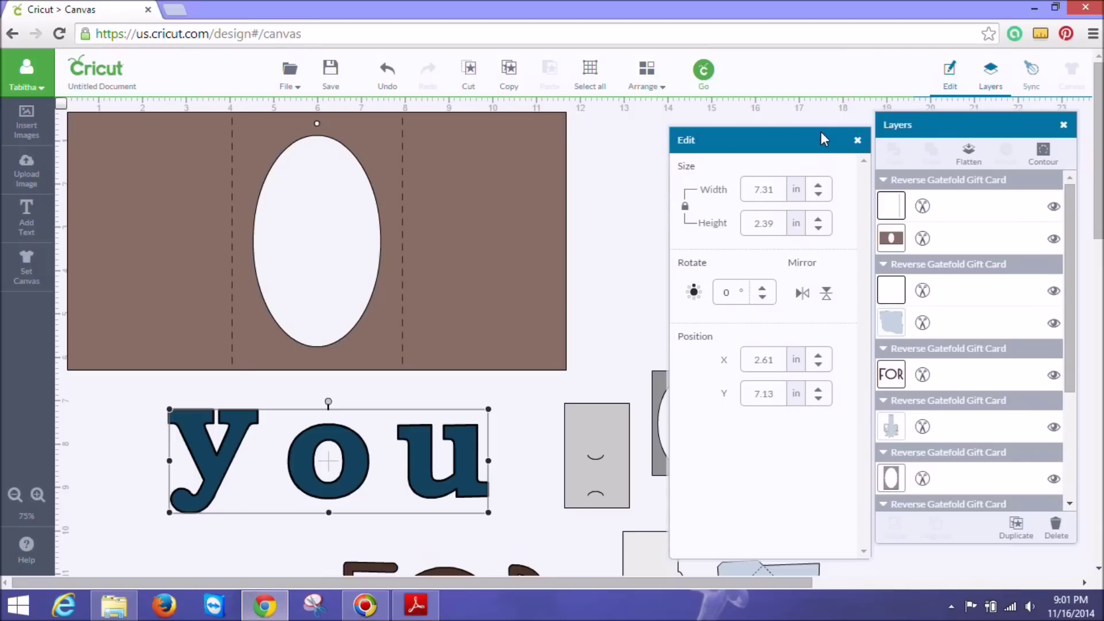
- Move the left panel to the empty area beside the card base and set its width to 3.4 in
drag(822, 138, 1006, 156)
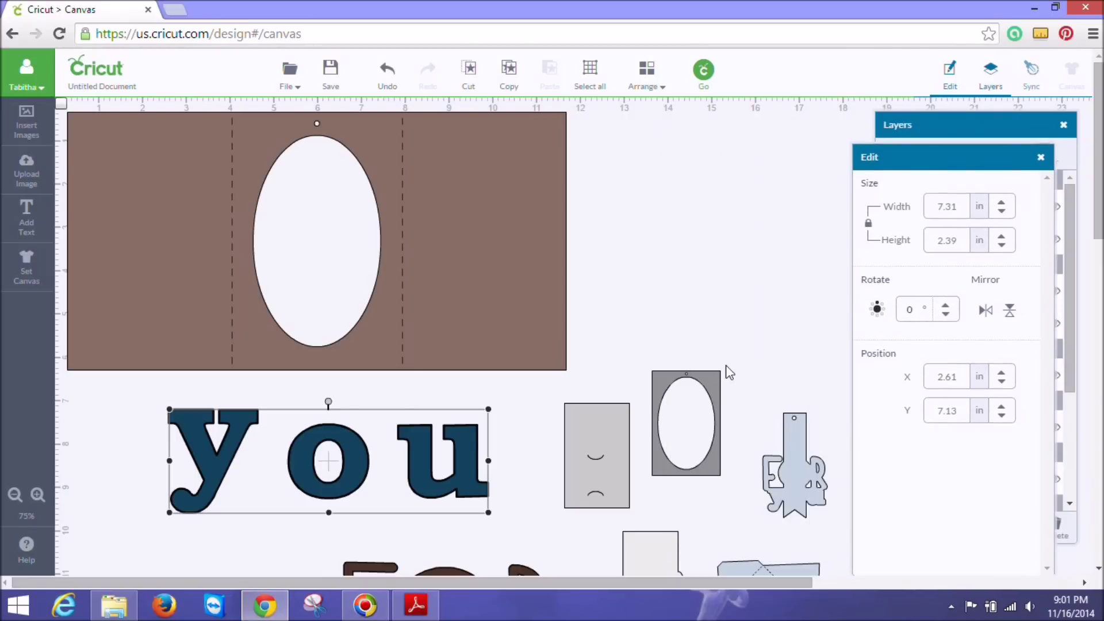
drag(660, 553, 647, 190)
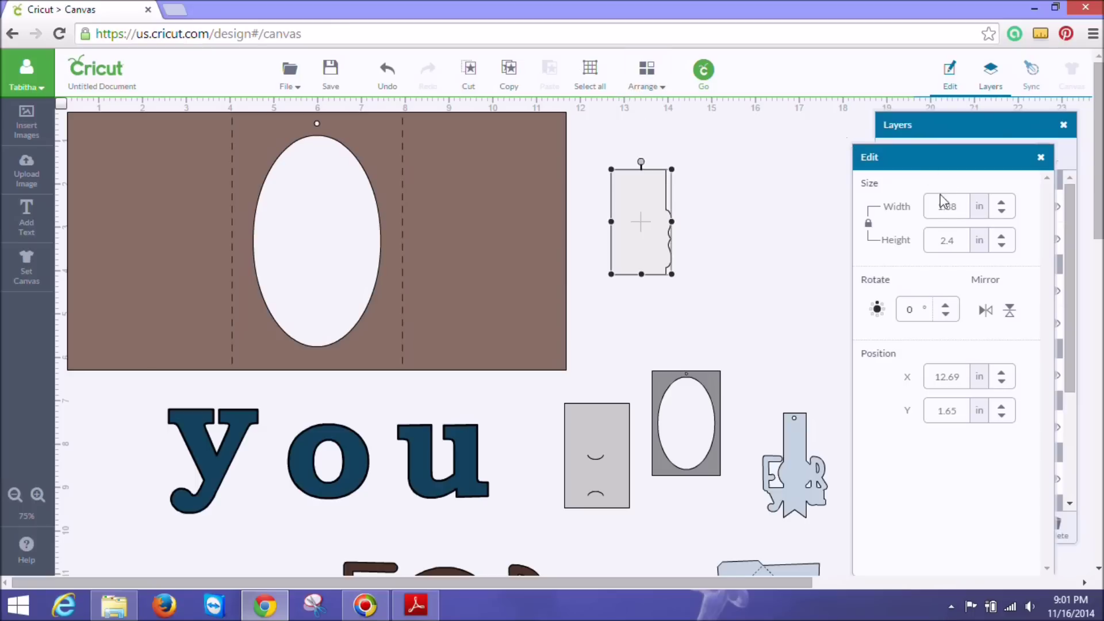
click(409, 613)
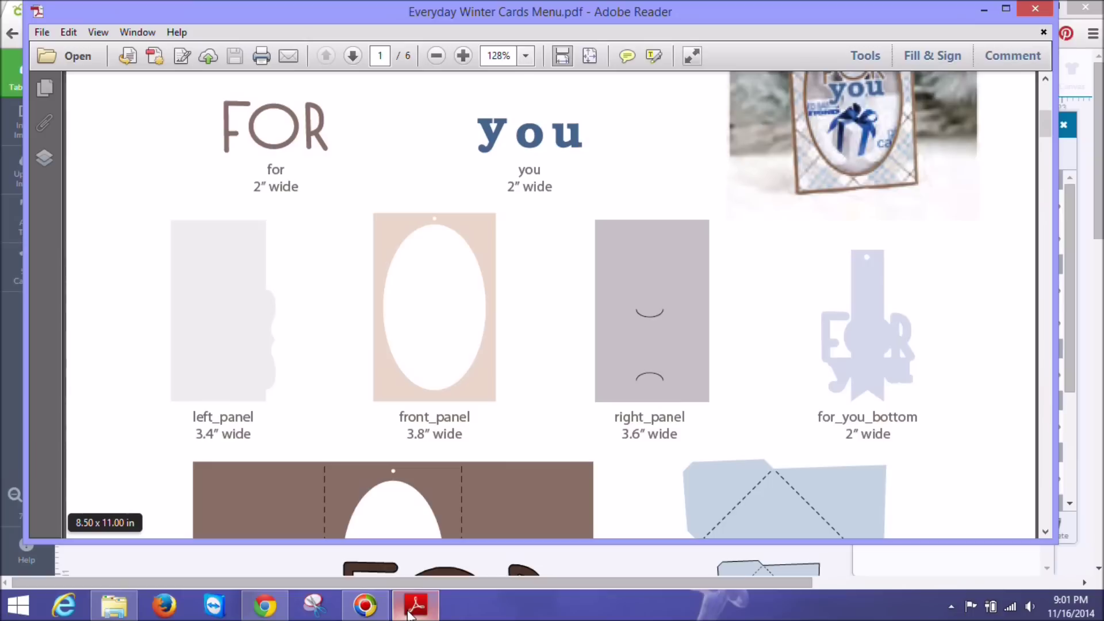
click(265, 605)
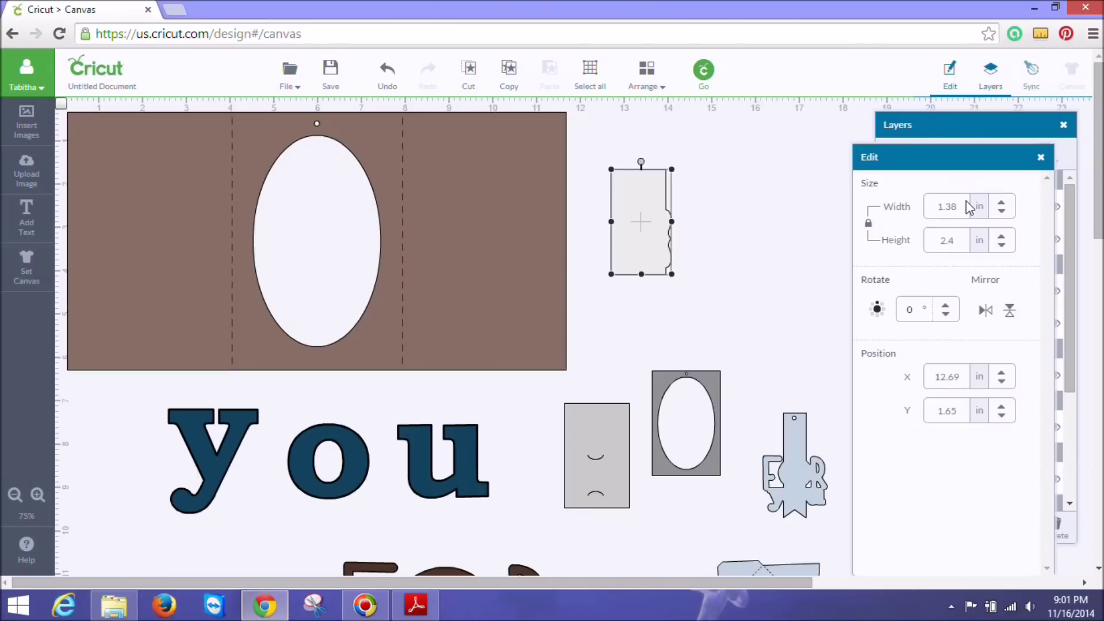
drag(970, 207, 929, 215)
text(3.4)
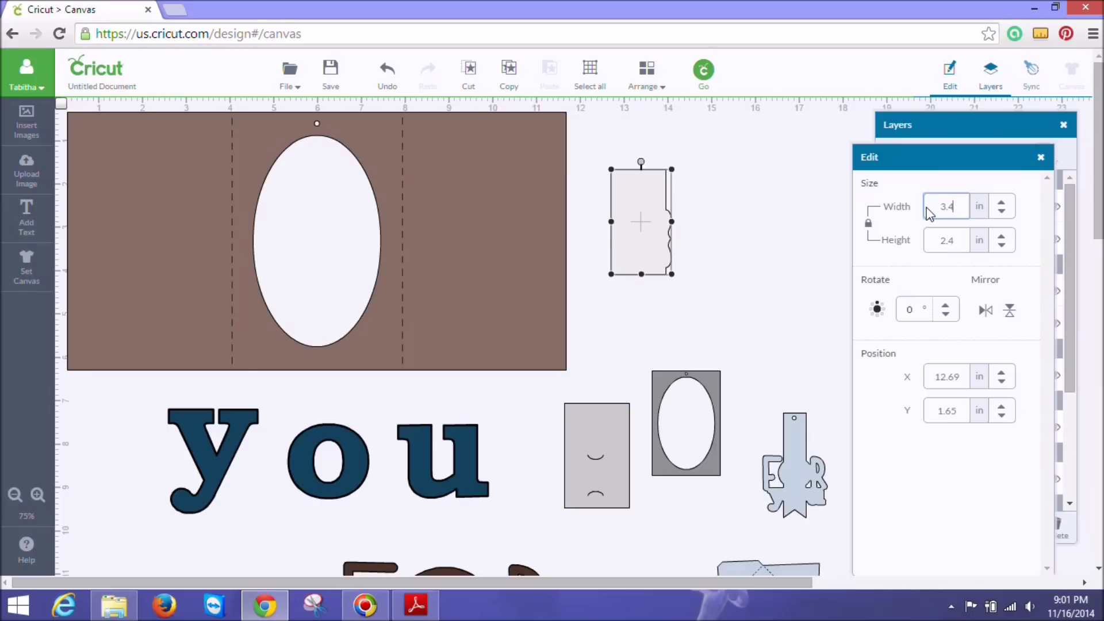
key(Return)
- Bring the left panel to the front and place it over the card base's right-hand section
drag(678, 276, 570, 213)
click(647, 87)
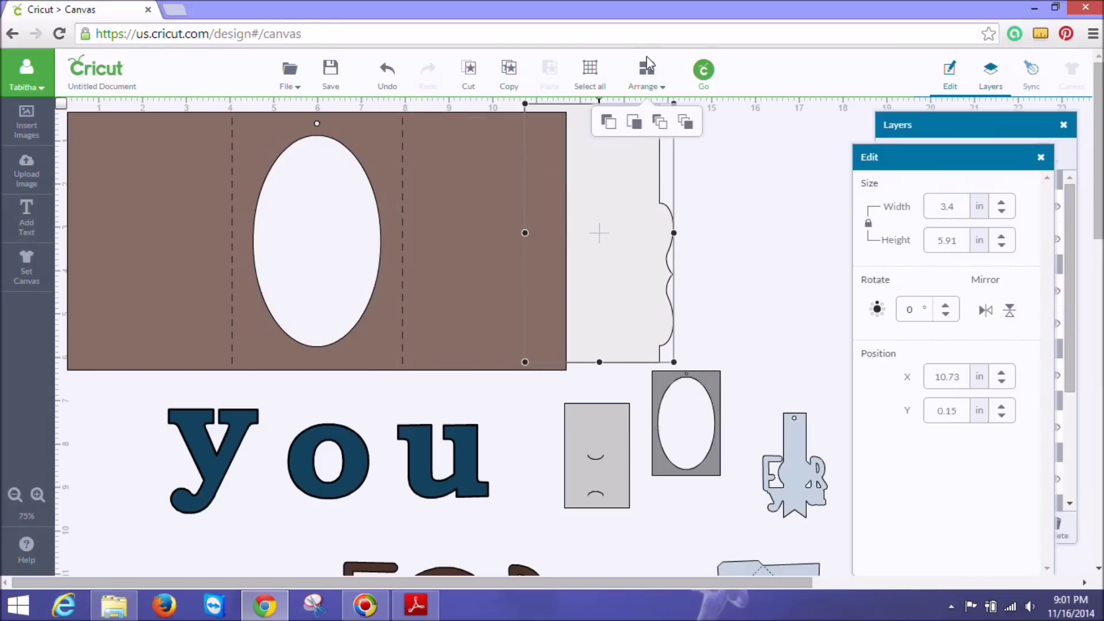
click(686, 121)
drag(630, 189, 505, 199)
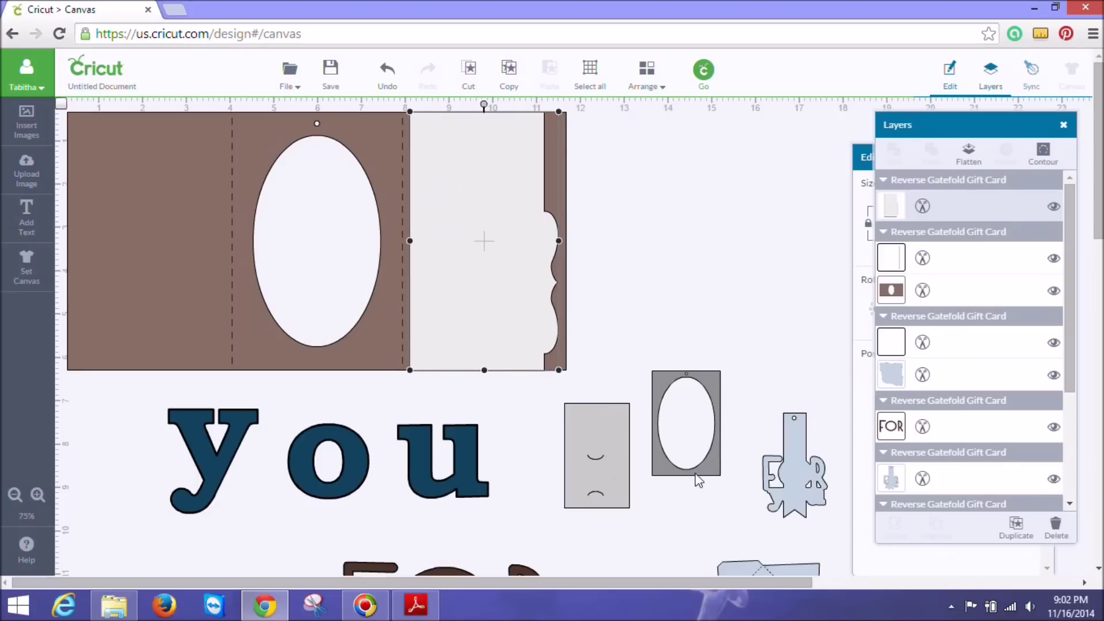
- Move the front and right panels beside the card base and set their widths to 3.8 in and 3.6 in
drag(713, 468, 714, 319)
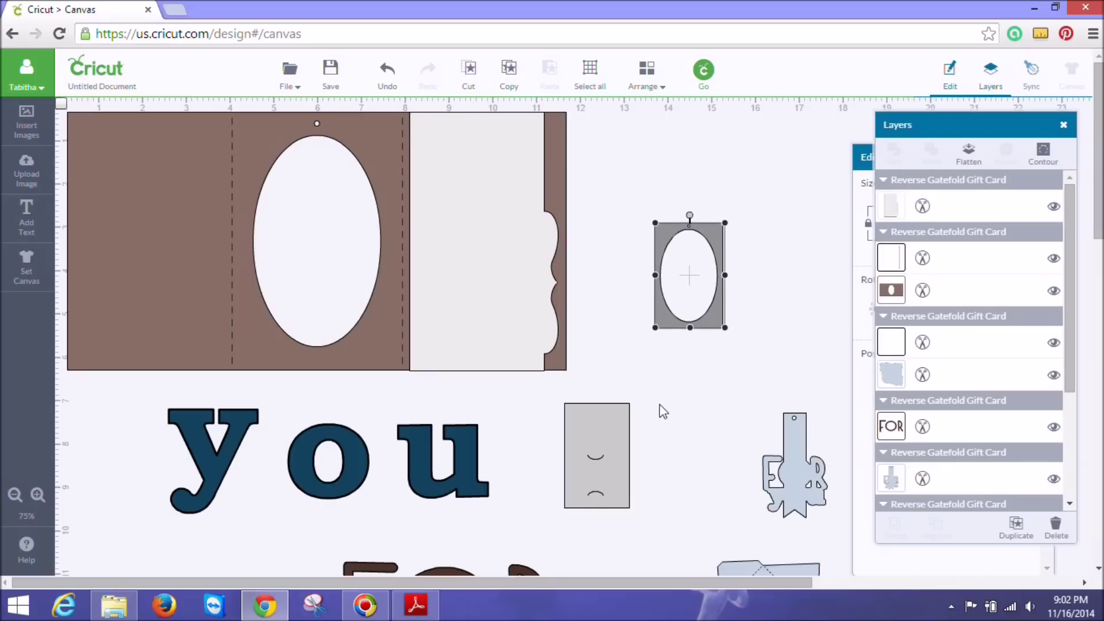
drag(598, 455, 748, 340)
click(639, 267)
key(alt+Tab)
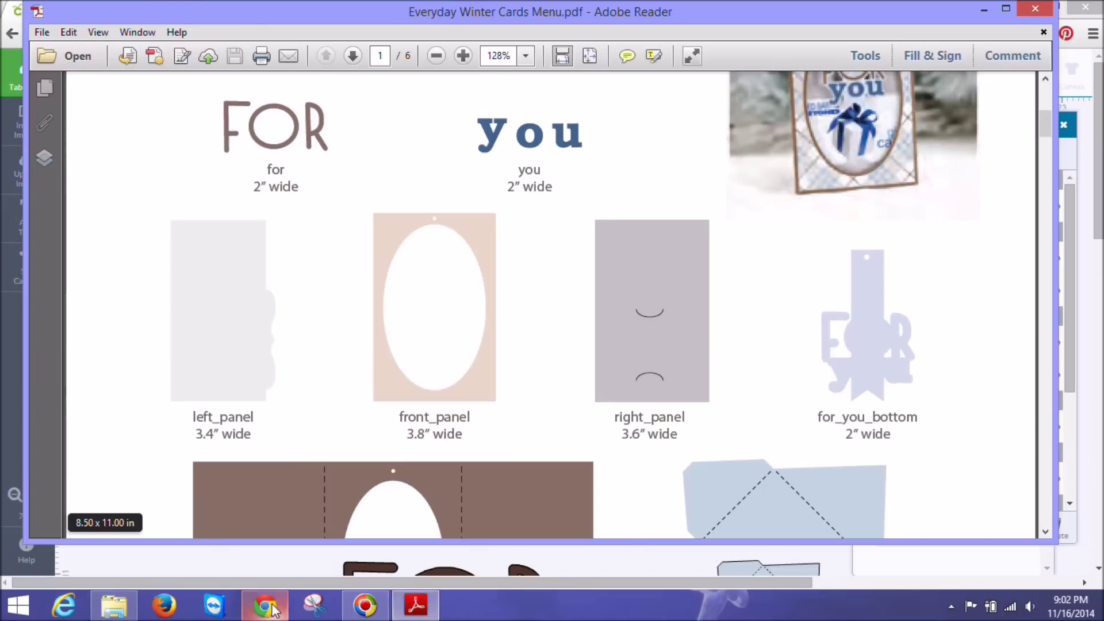
click(264, 605)
text(3.6)
key(Return)
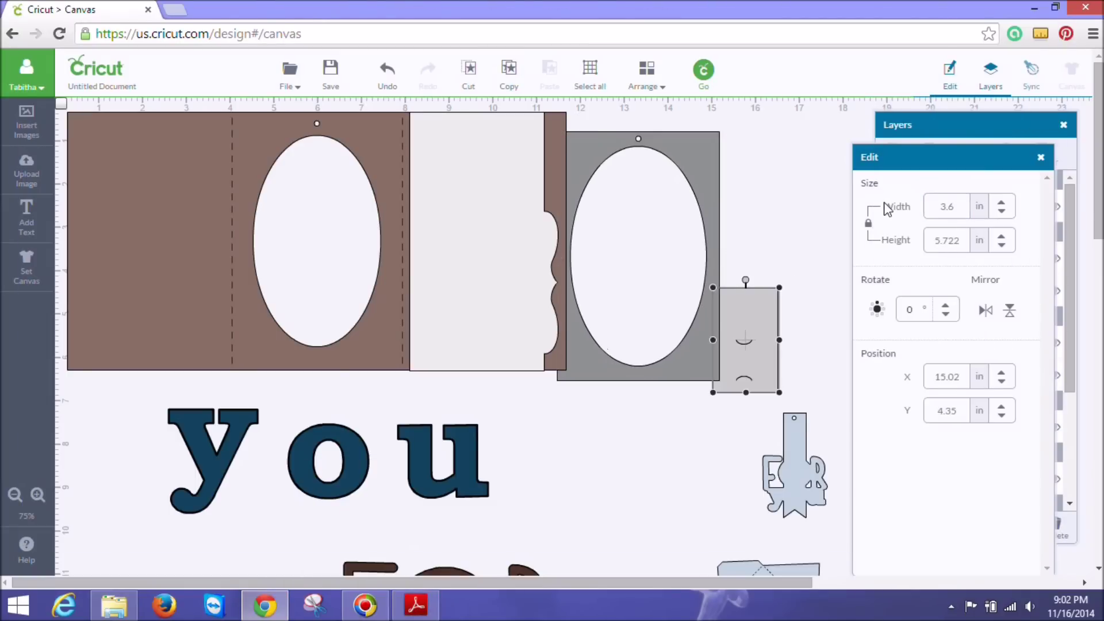
- Place the for-you-bottom piece in the card base's oval, set its width to 2 in and bring it to the front
drag(793, 460, 315, 211)
click(947, 206)
text(2)
key(Return)
click(647, 74)
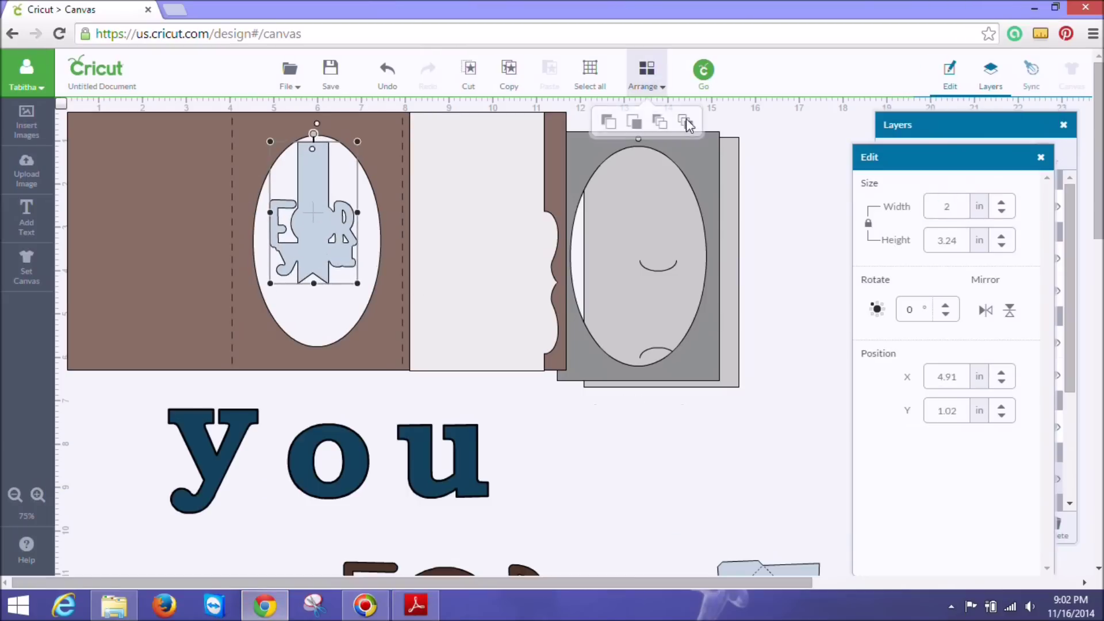
click(688, 124)
- Set the widths of the FOR word and the "you" word to 2 in each
drag(374, 569, 575, 451)
click(905, 206)
text(2)
key(Return)
click(328, 461)
click(947, 206)
text(2)
key(Return)
- Size the envelope 8.4 in wide as listed in Everyday Winter Cards Menu.pdf, and lay the front and right panels over the card base
click(417, 605)
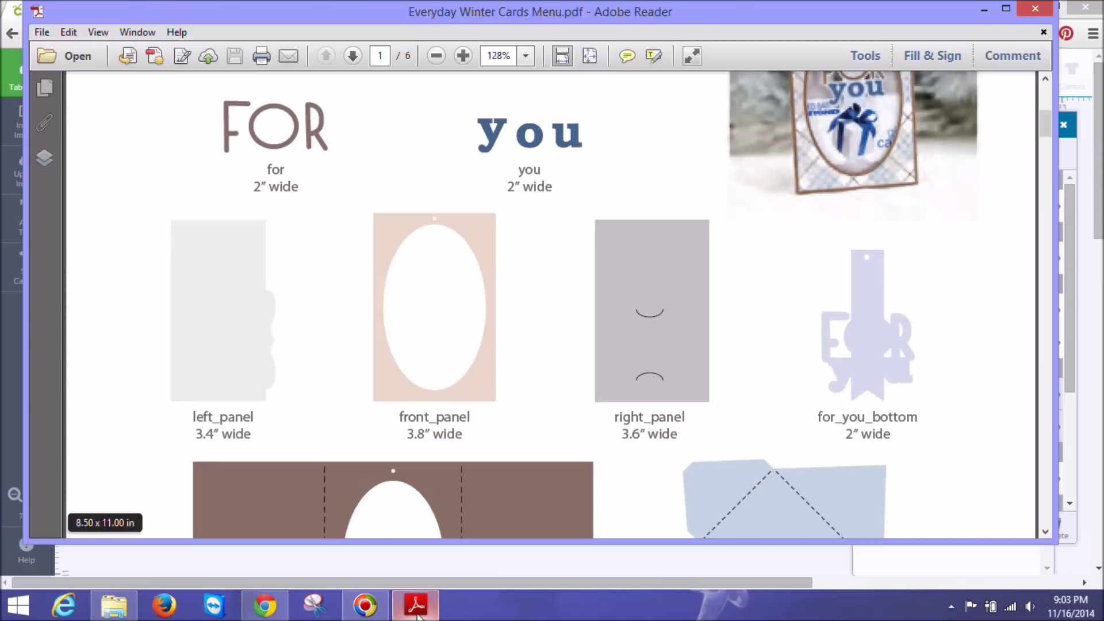
scroll(546, 305, down, 8)
click(265, 605)
drag(661, 339, 605, 218)
drag(568, 473, 270, 486)
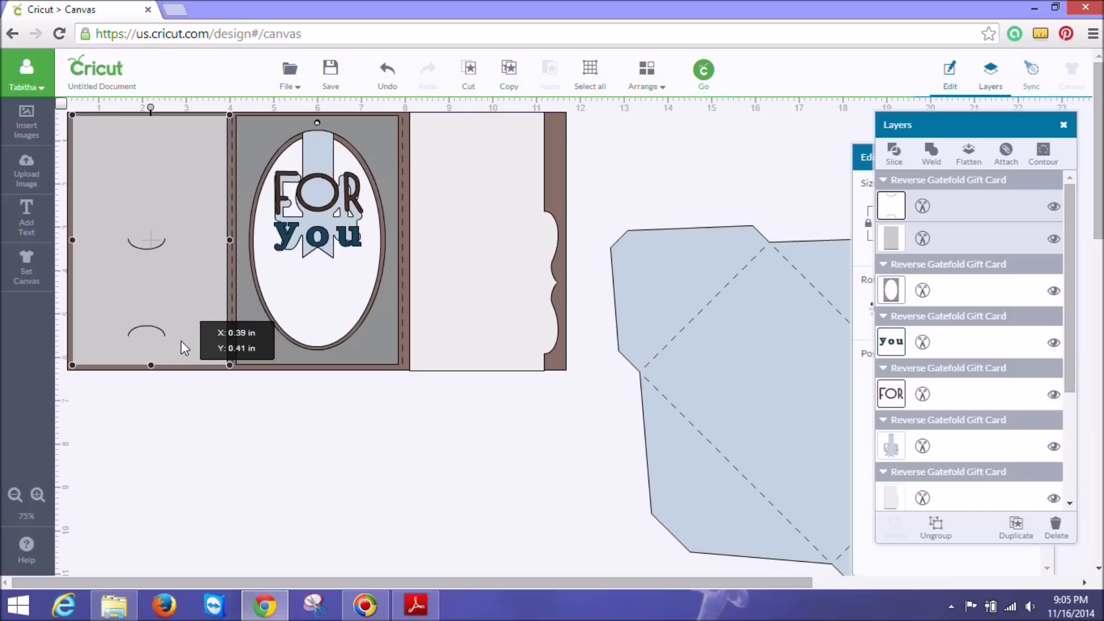
drag(180, 340, 183, 343)
- Move the panels off the card base, placing the front panel beside it and the left and right panels below it
drag(204, 291, 629, 458)
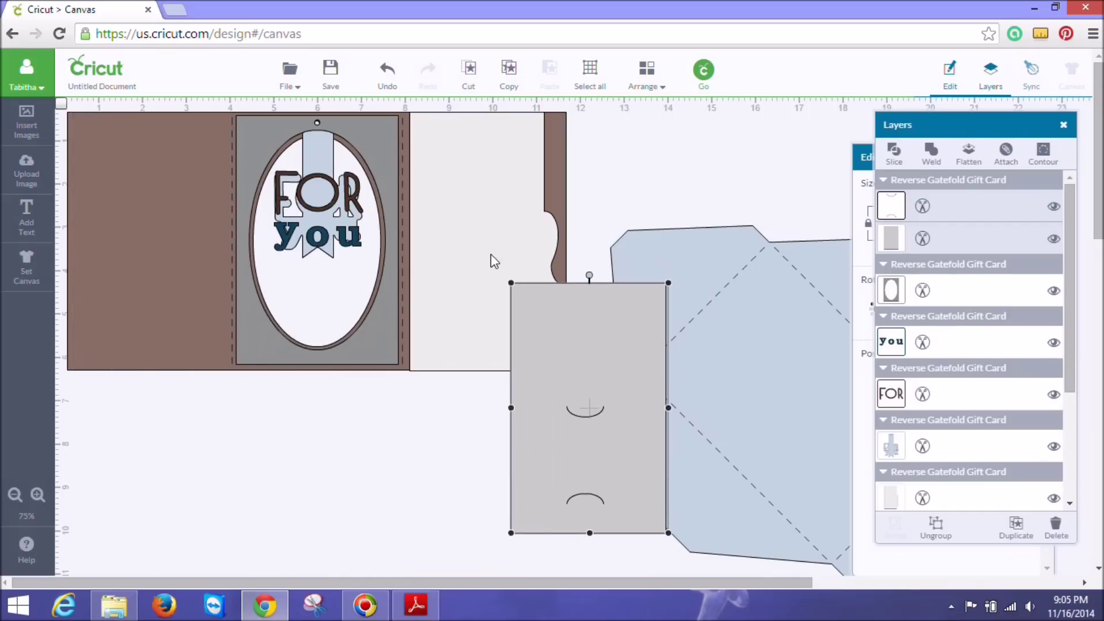
drag(341, 353, 718, 346)
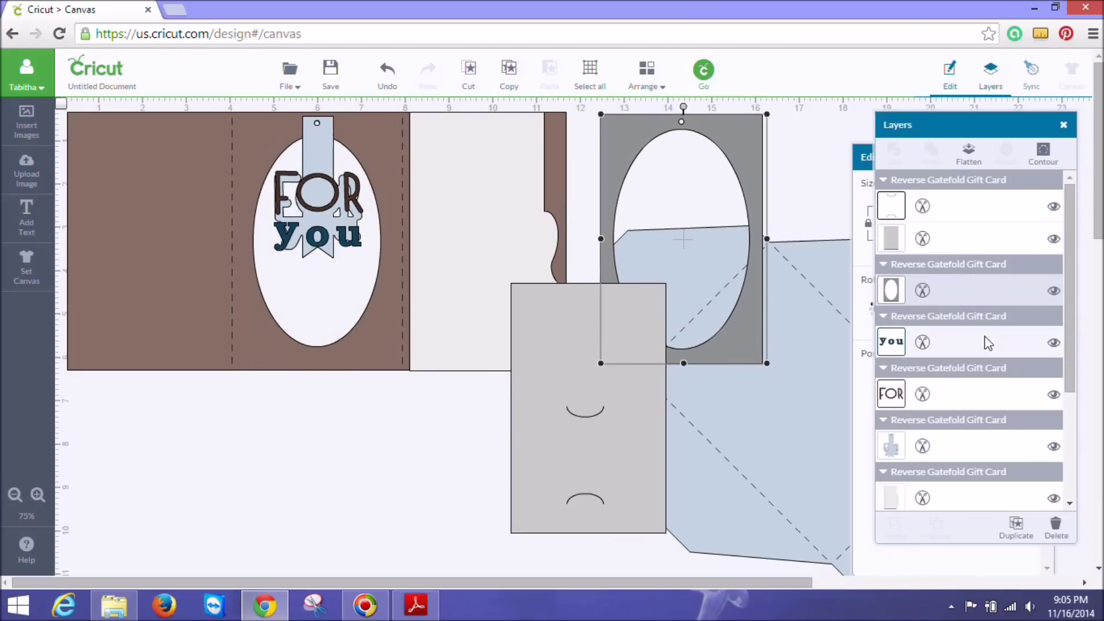
scroll(1073, 501, down, 5)
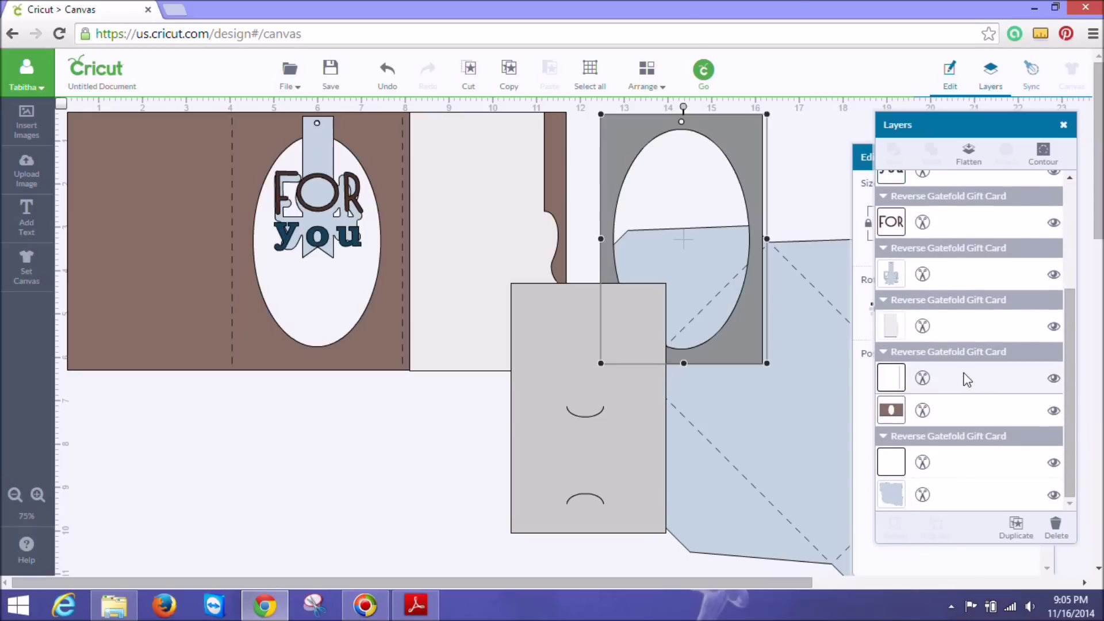
click(967, 380)
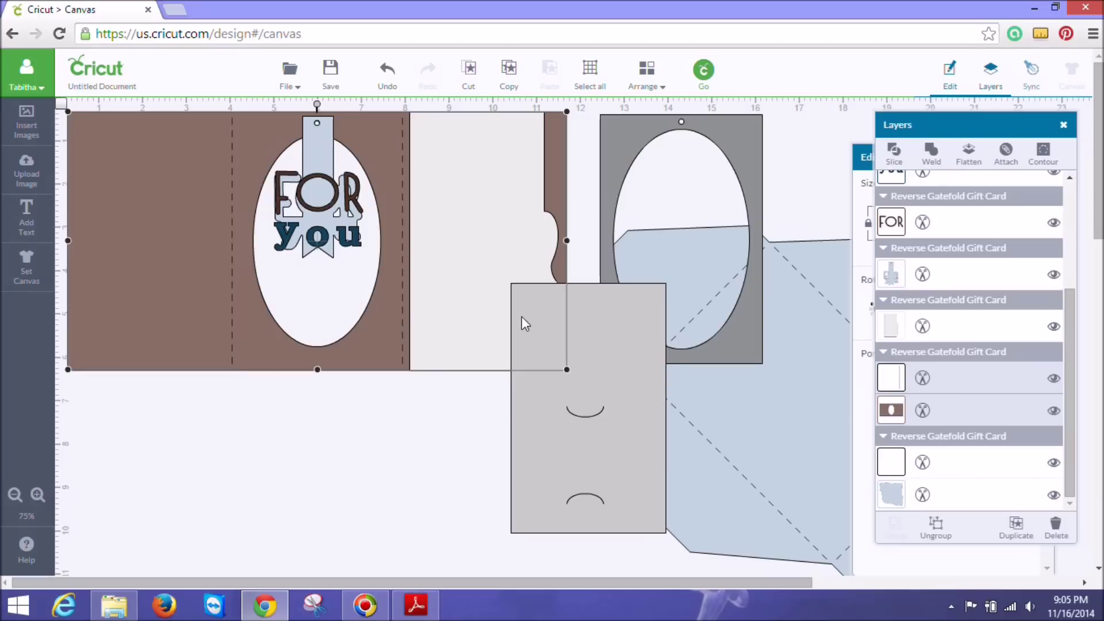
drag(481, 312, 176, 592)
drag(548, 471, 324, 553)
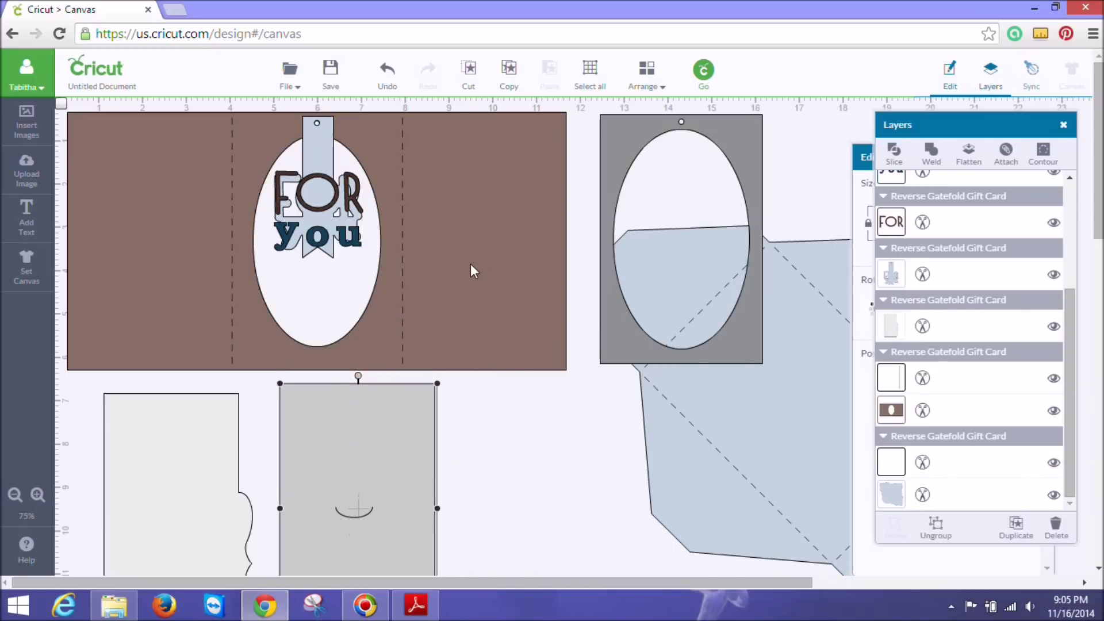
- Change the card base's fold-line layer from Cut to Score and attach the score lines to the card base
click(479, 262)
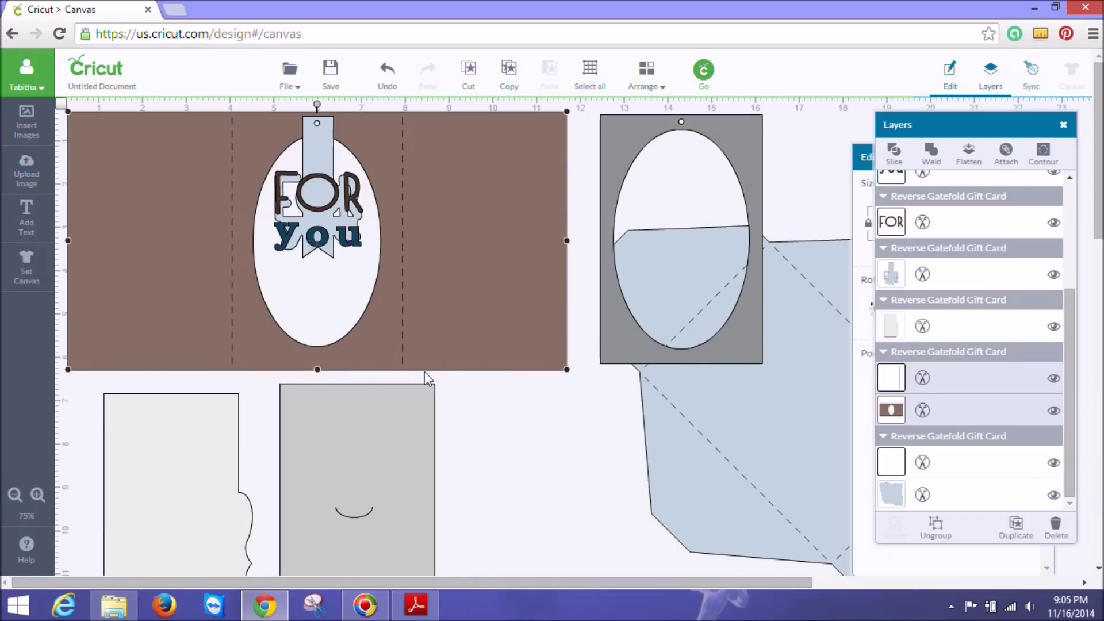
click(922, 379)
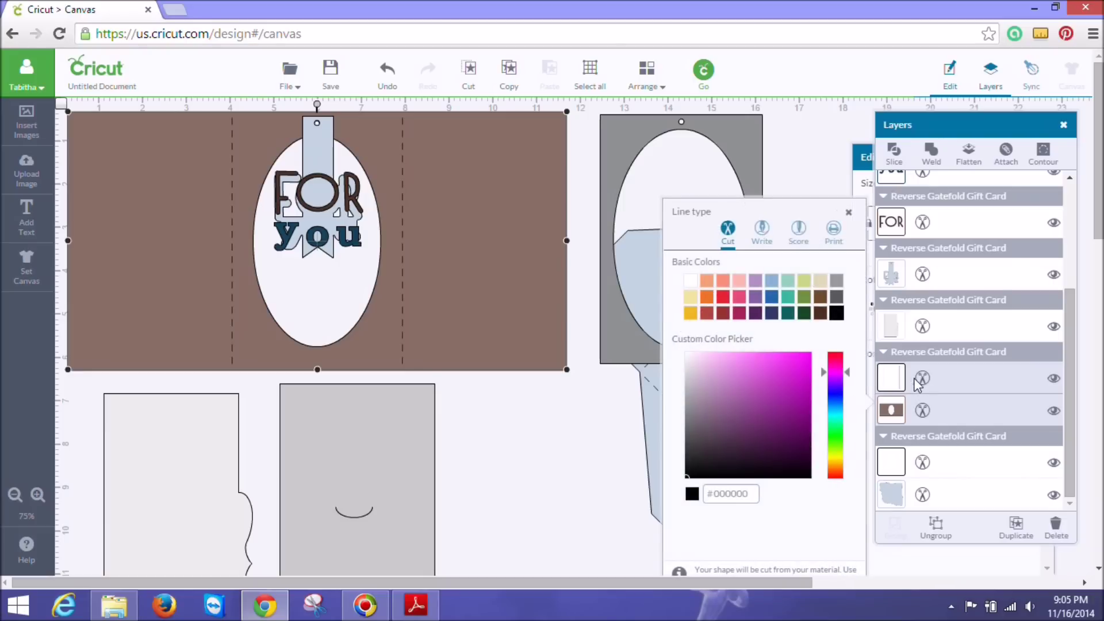
click(798, 233)
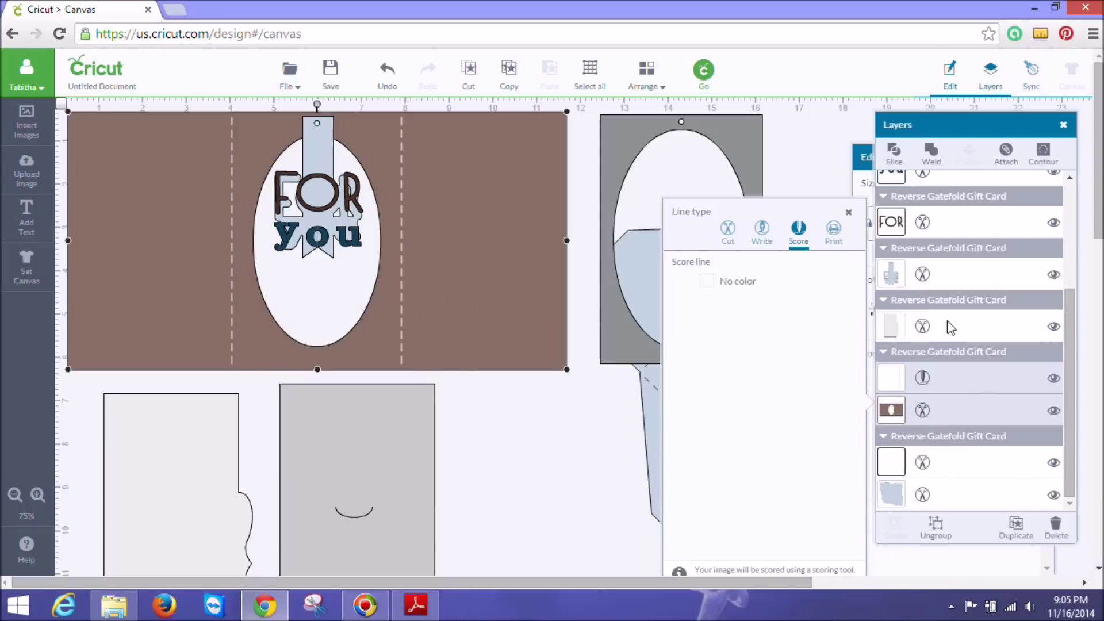
click(1007, 152)
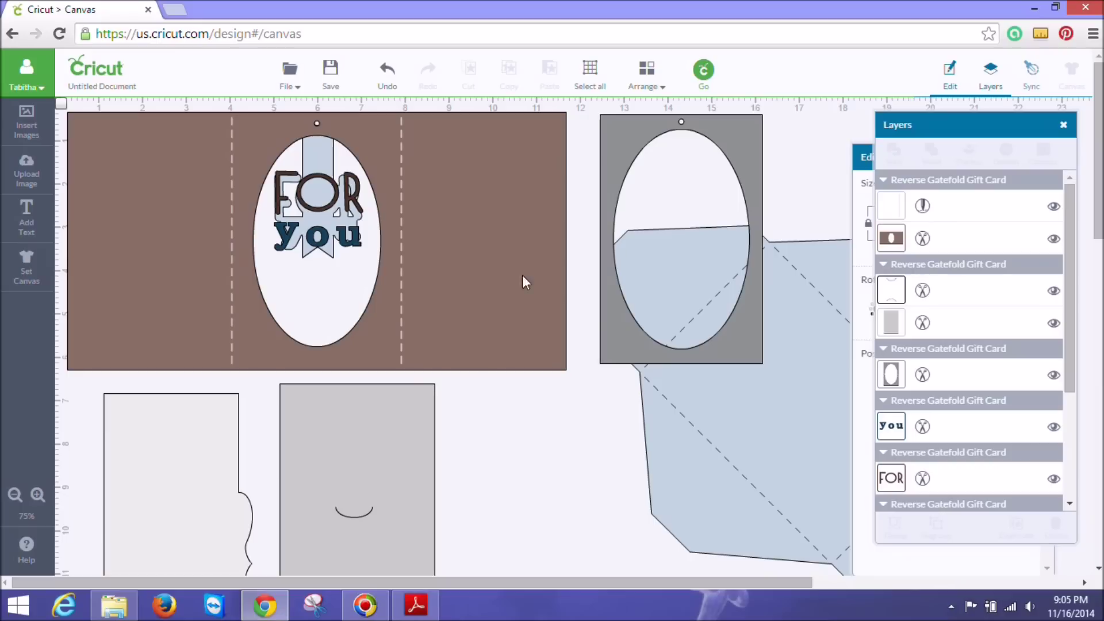
- Move the envelope beside the slotted panel, overlapping the card base and oval panel, and preview cutting mats 1 to 4
drag(702, 440, 539, 457)
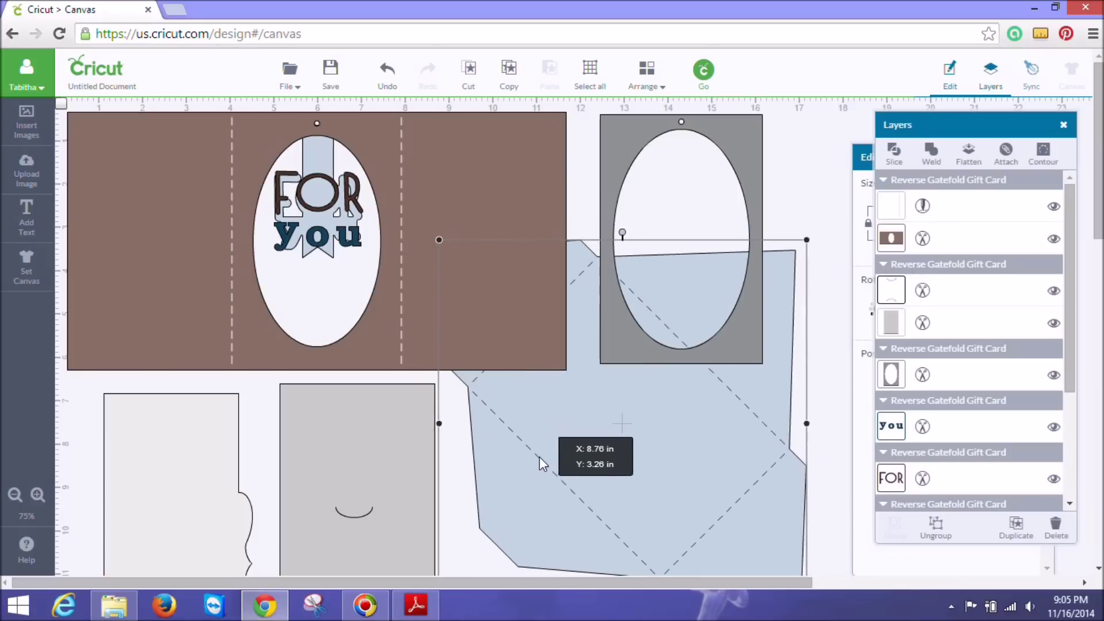
click(705, 81)
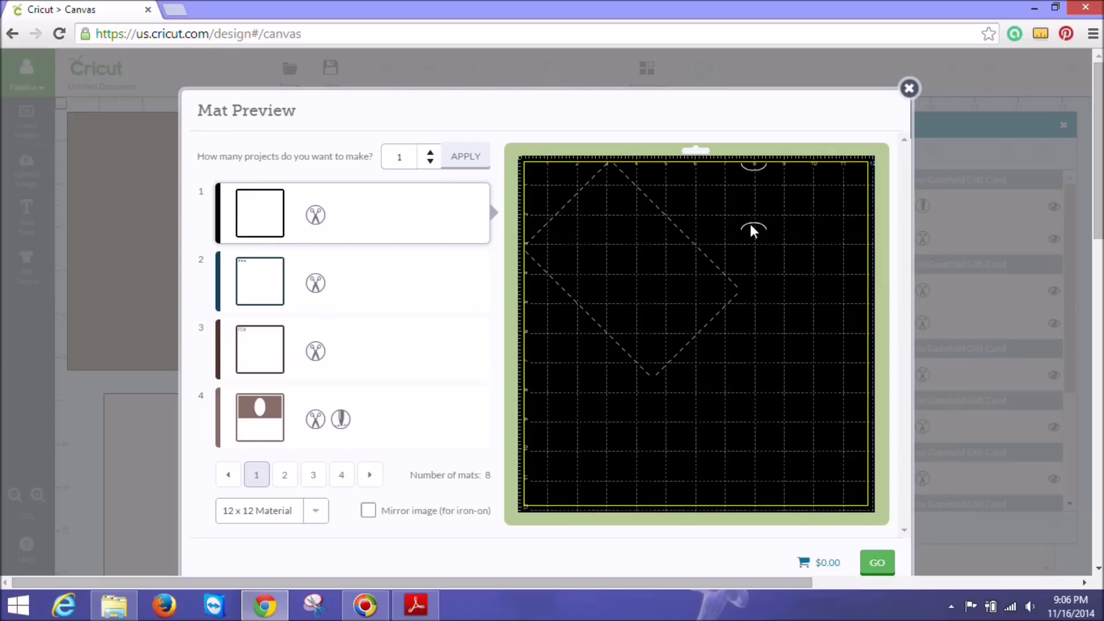
click(449, 284)
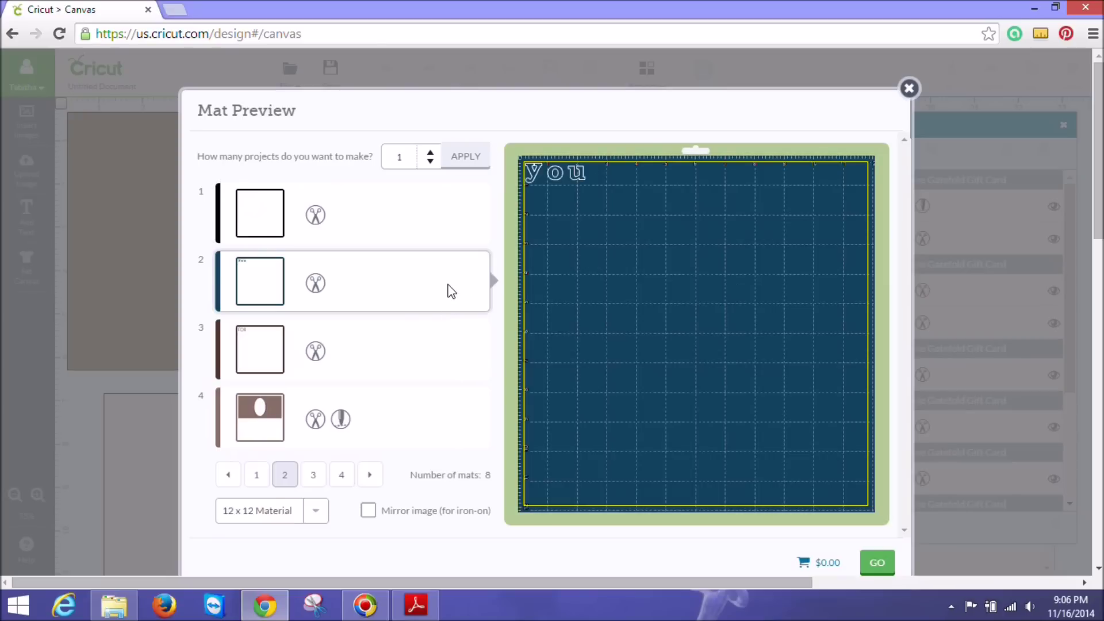
click(441, 353)
click(416, 442)
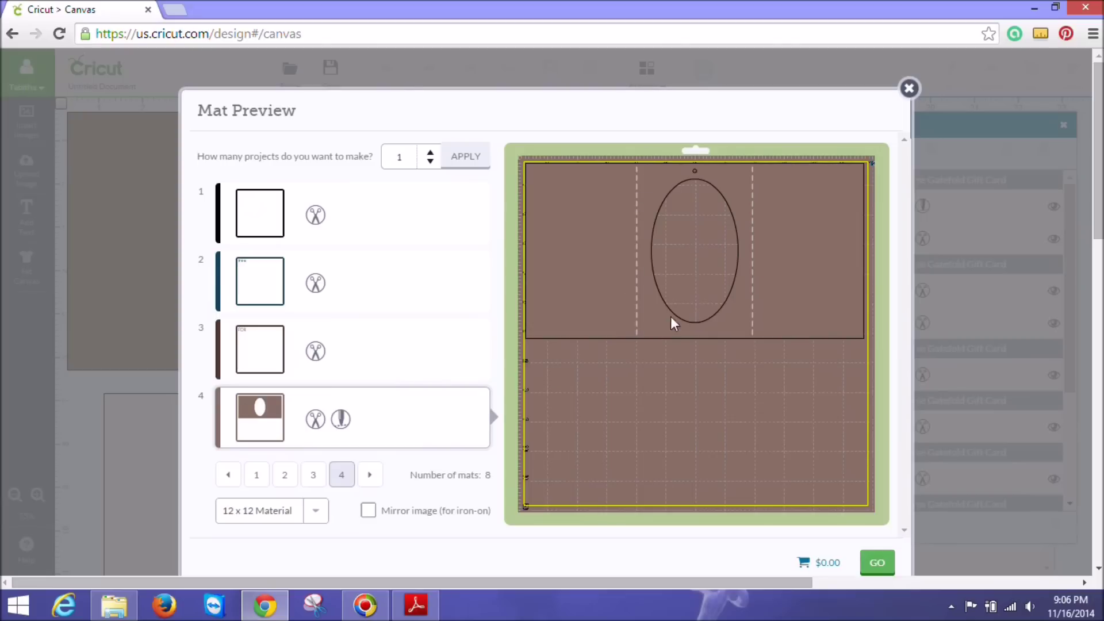
click(910, 89)
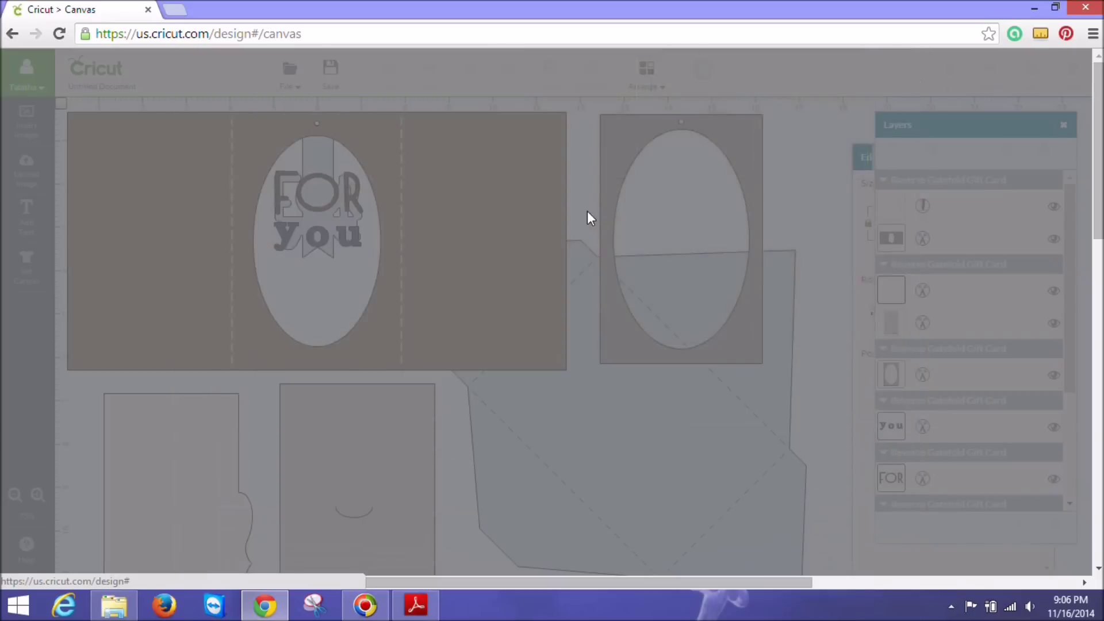
- Attach the curved gift-card slit layer to the grey rectangular panel so both stay in position on one mat
click(667, 457)
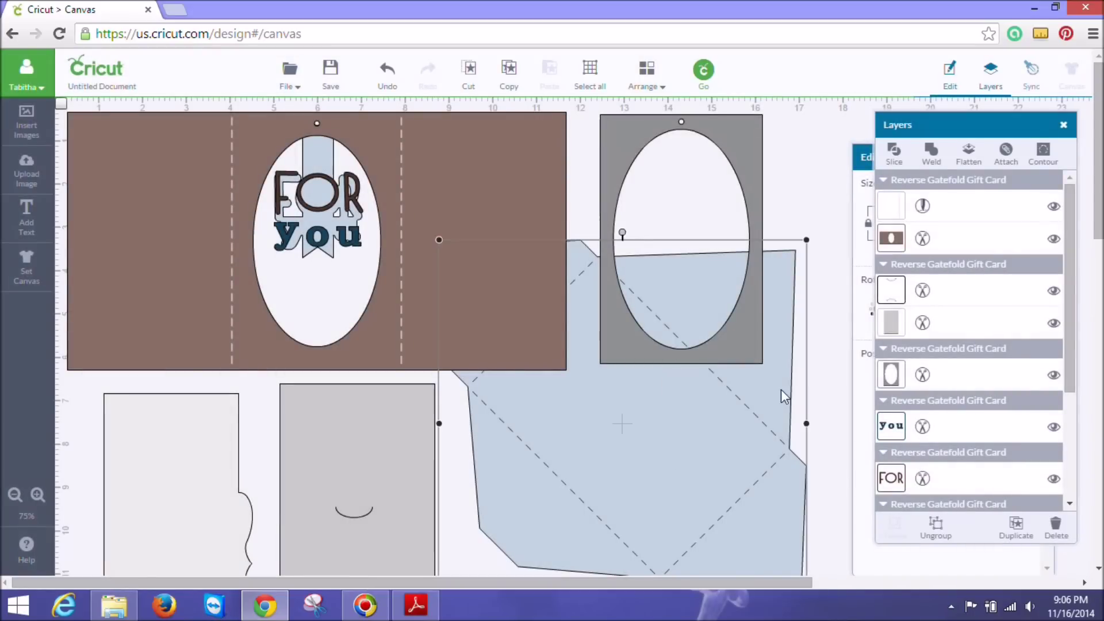
click(1003, 295)
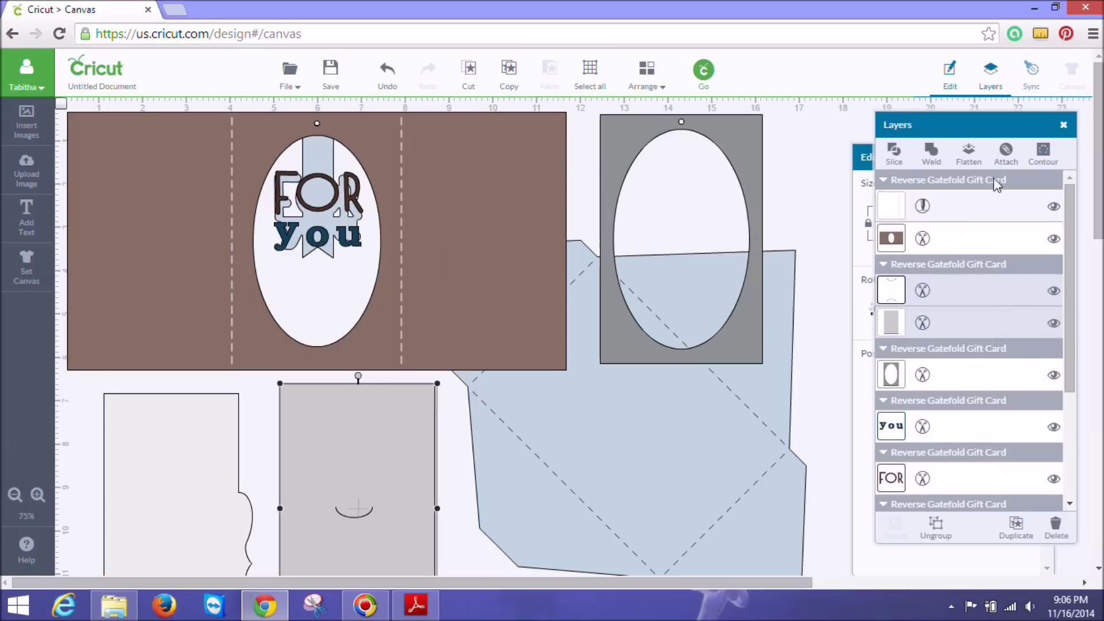
click(1005, 152)
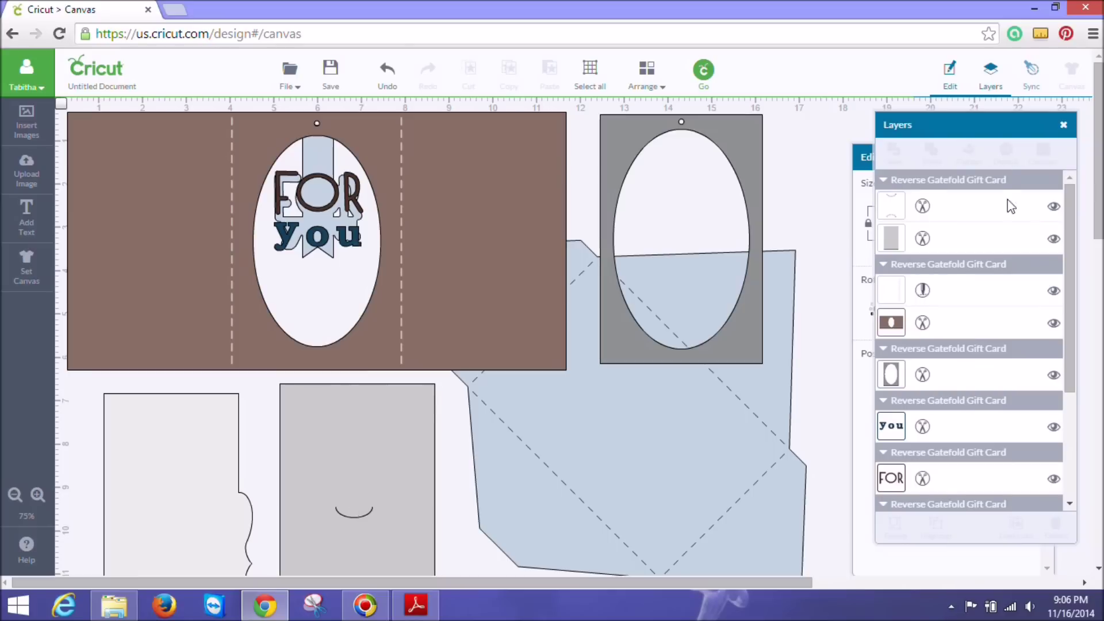
- Attach the envelope's fold-line layer to the envelope and change the fold lines from Cut to Score
click(1070, 482)
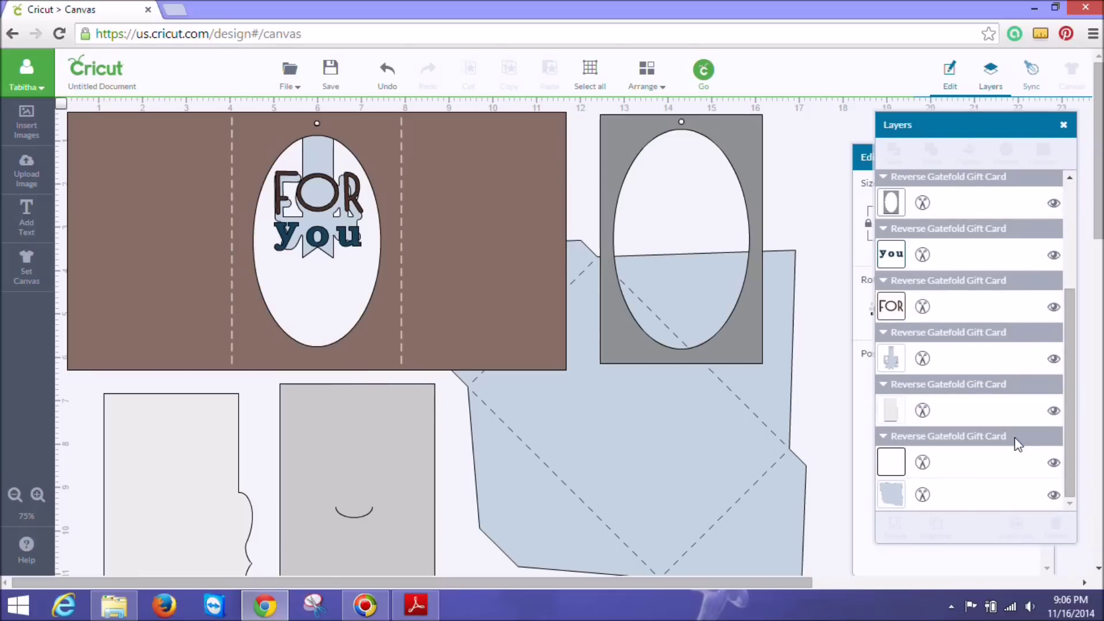
click(1010, 460)
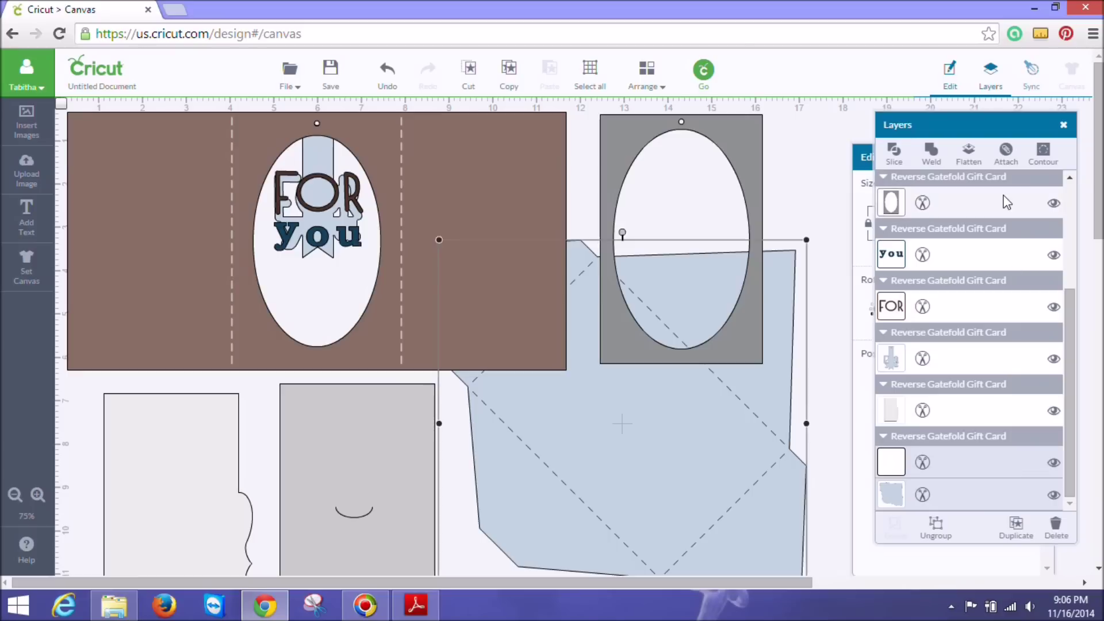
click(1007, 155)
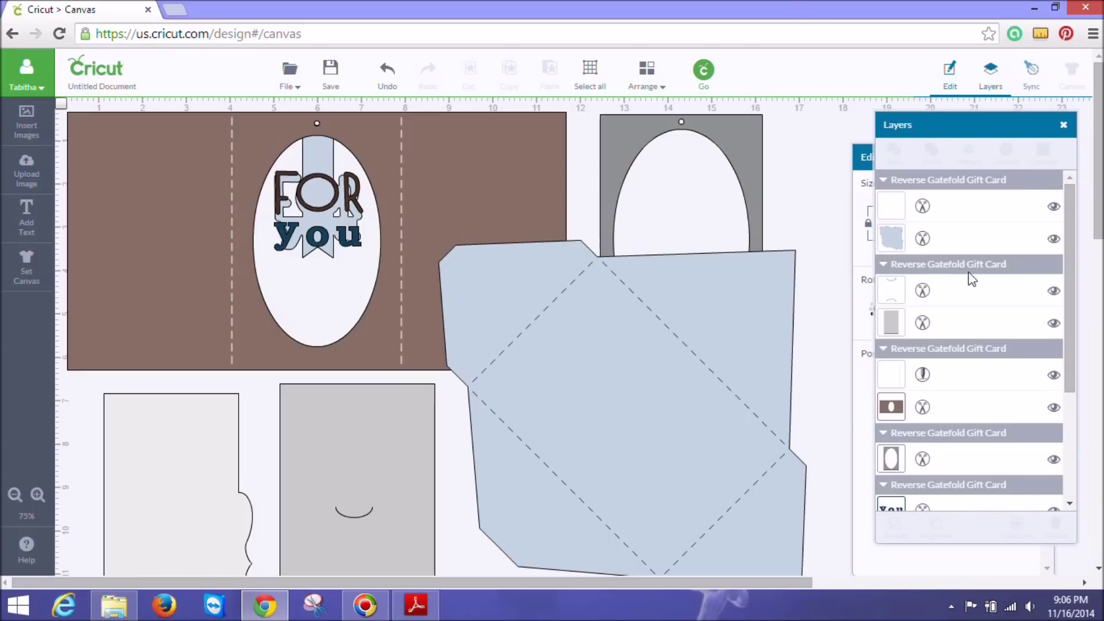
click(922, 207)
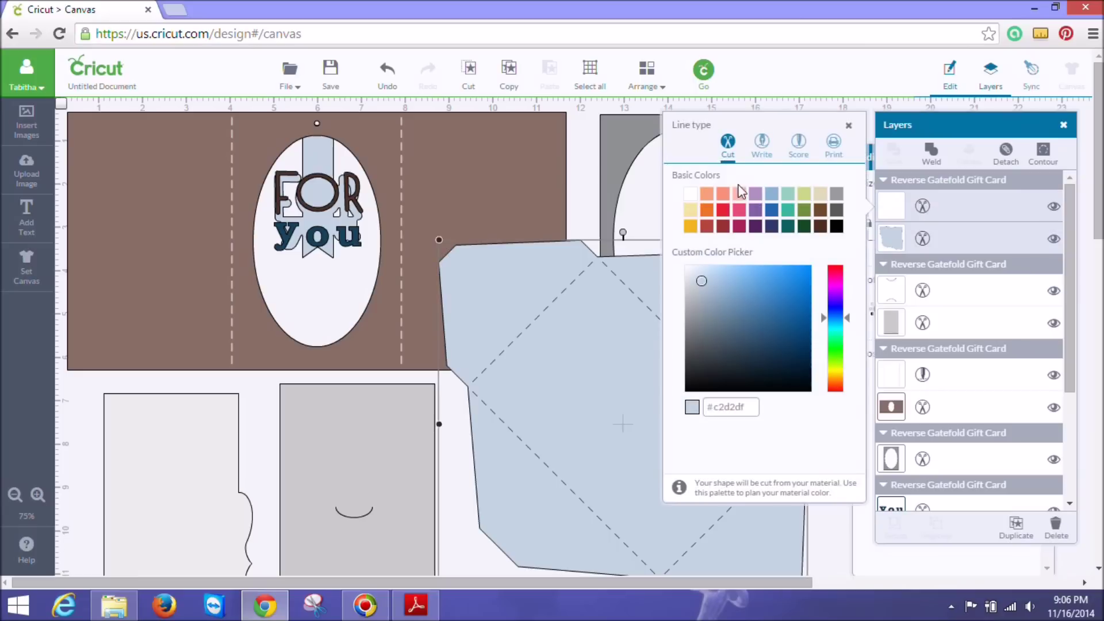
click(799, 142)
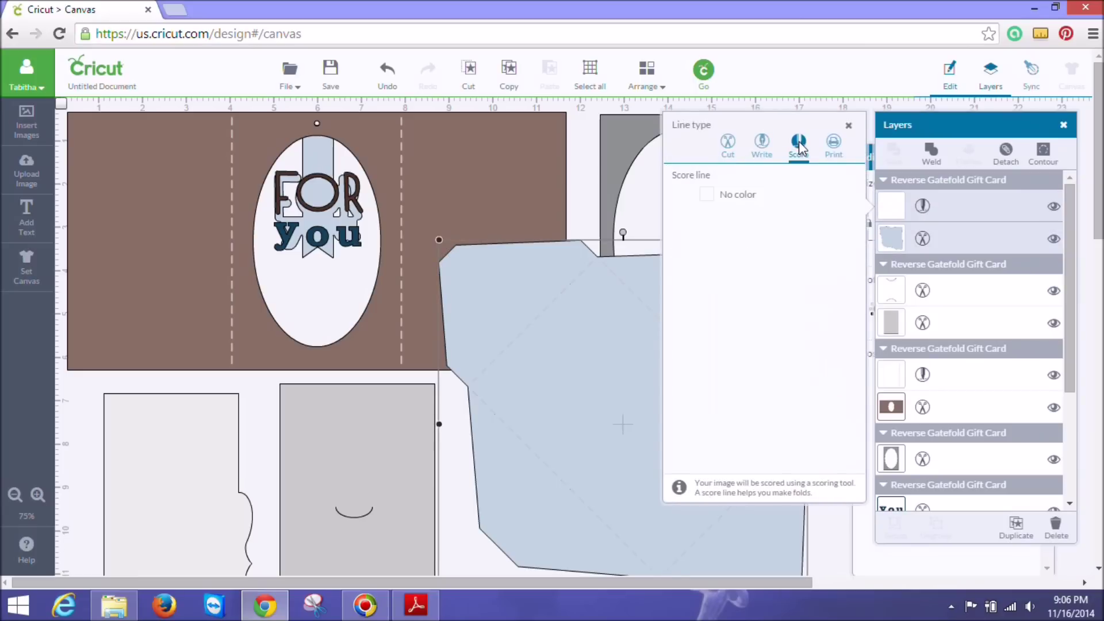
click(849, 125)
- Preview cutting mats 1 to 6, checking the placement of the words, card base, envelope and gift-card slits
click(703, 71)
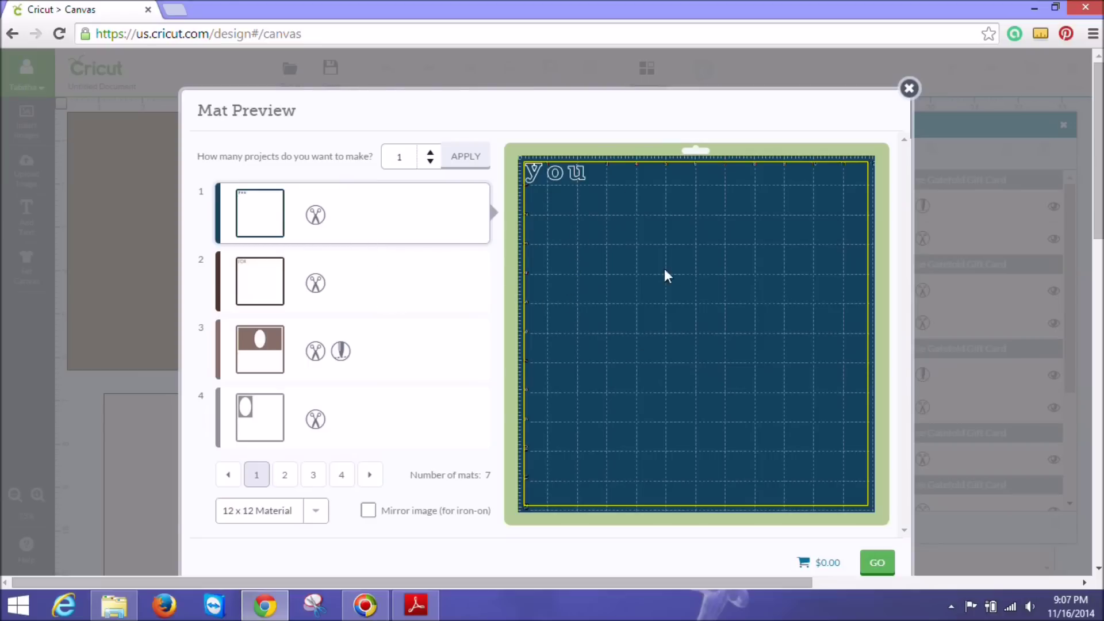
click(406, 281)
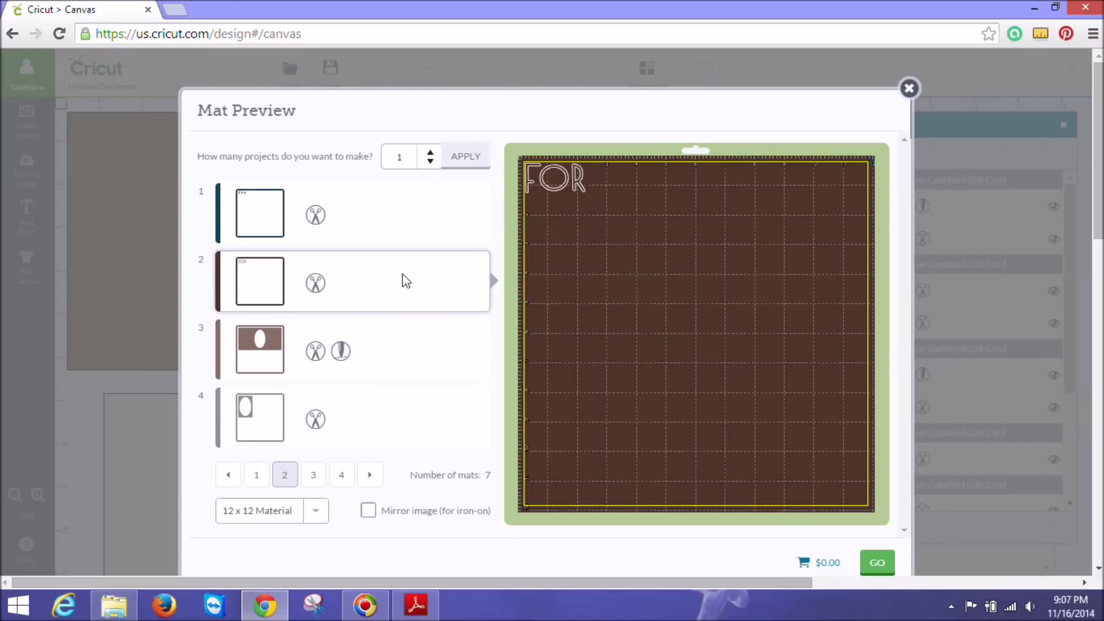
click(387, 352)
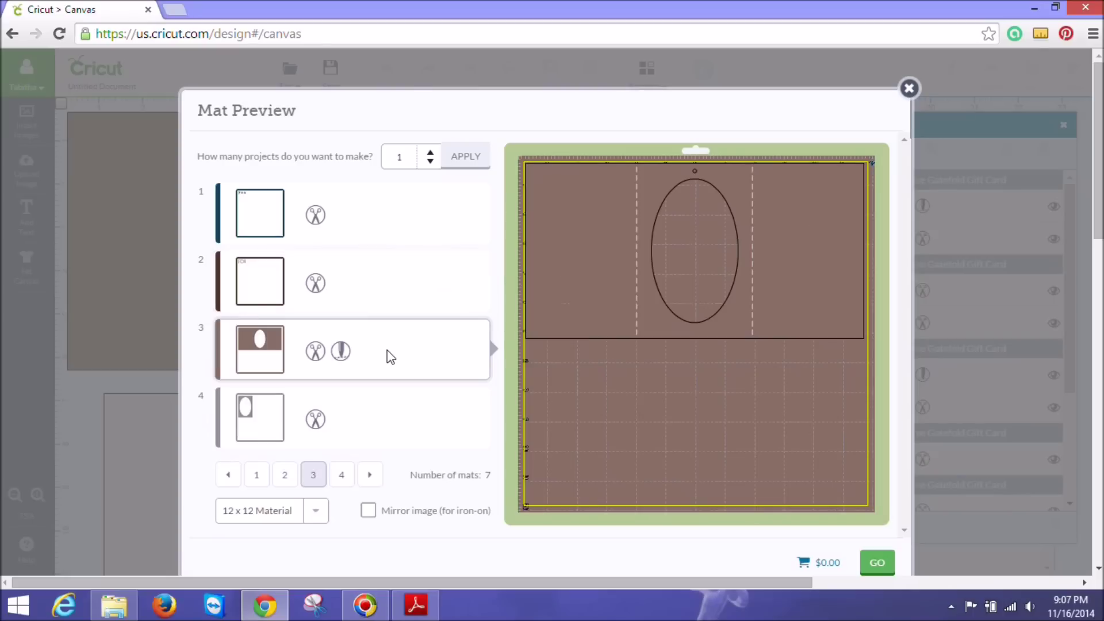
click(391, 420)
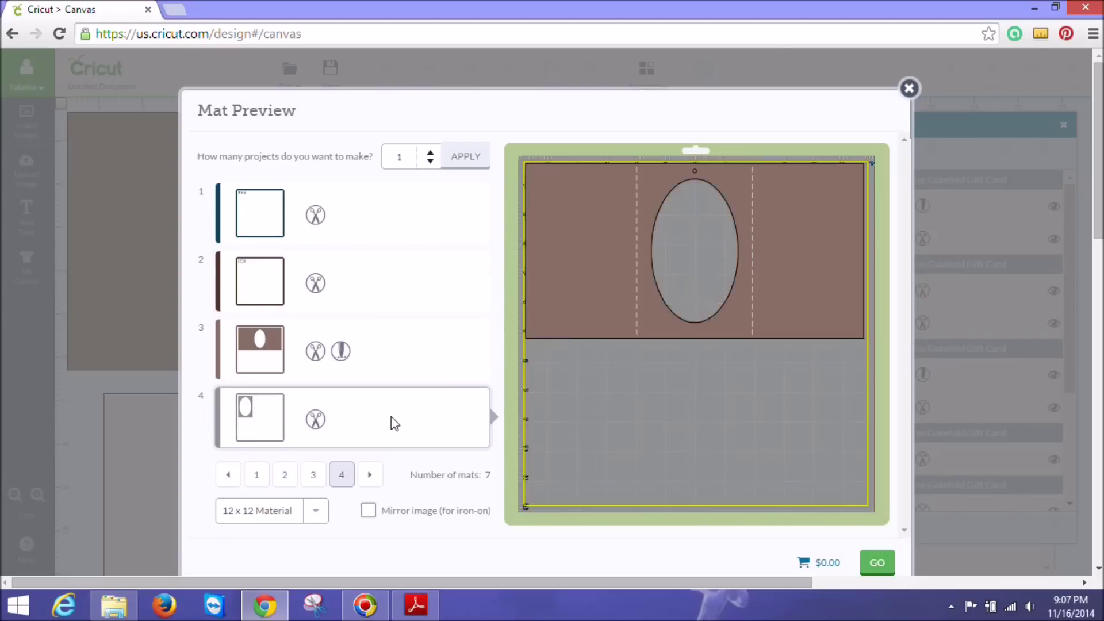
click(362, 478)
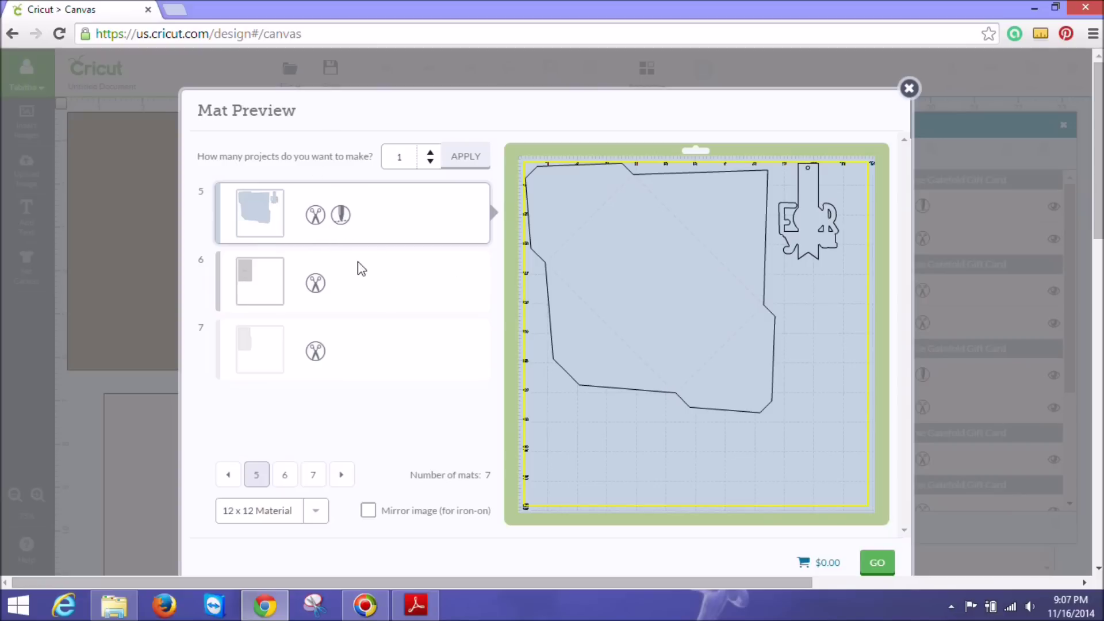
click(364, 276)
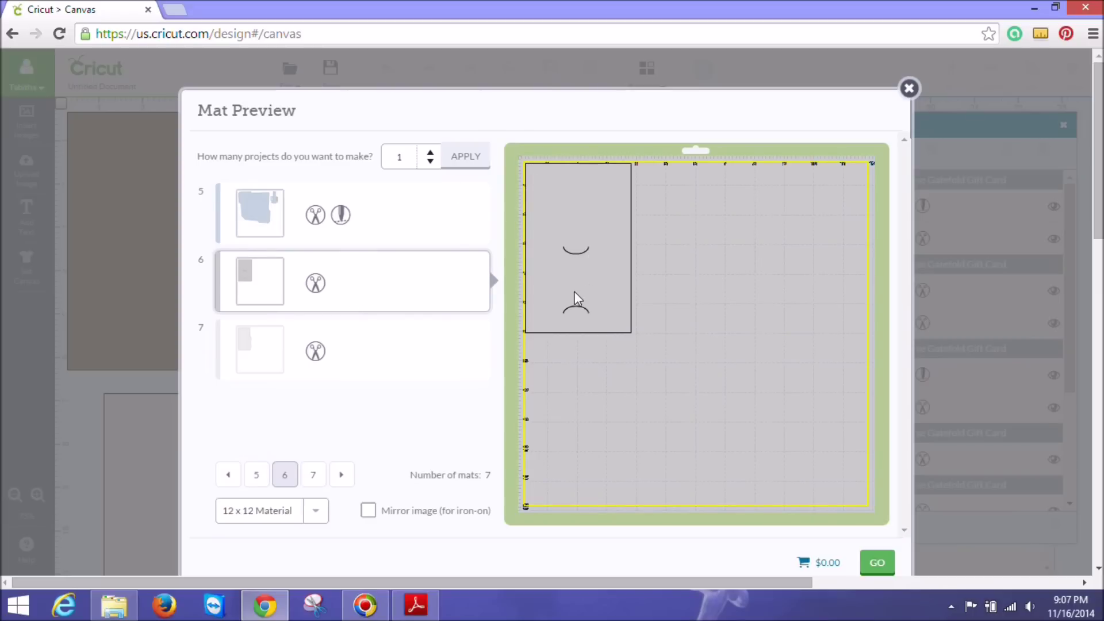
key(Escape)
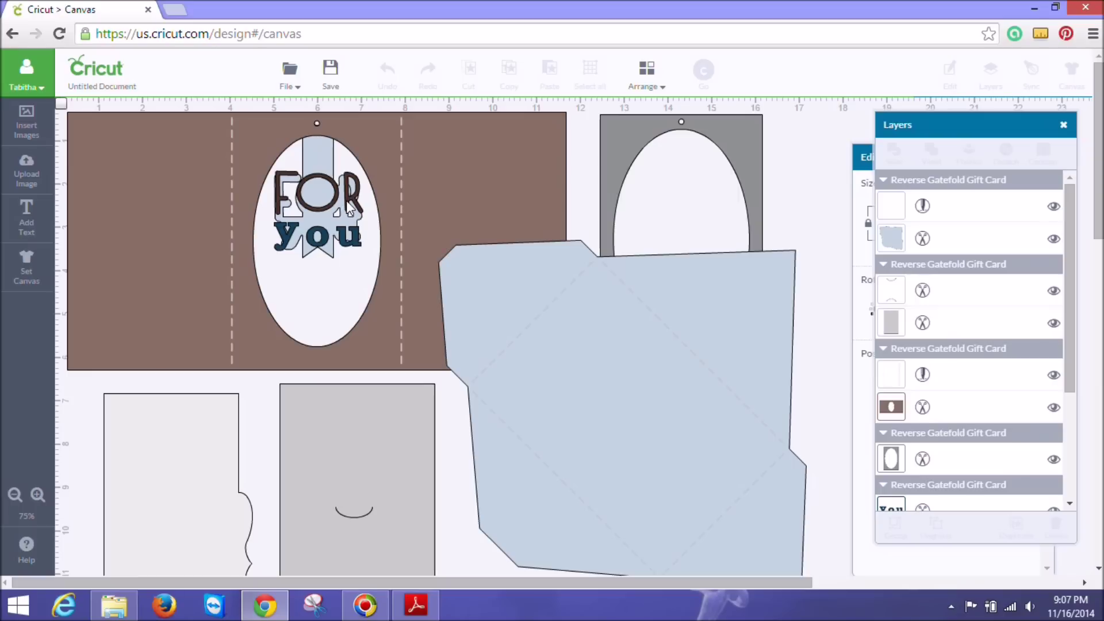
- Select the card base with its score lines and nudge it slightly on the canvas
drag(347, 201, 348, 211)
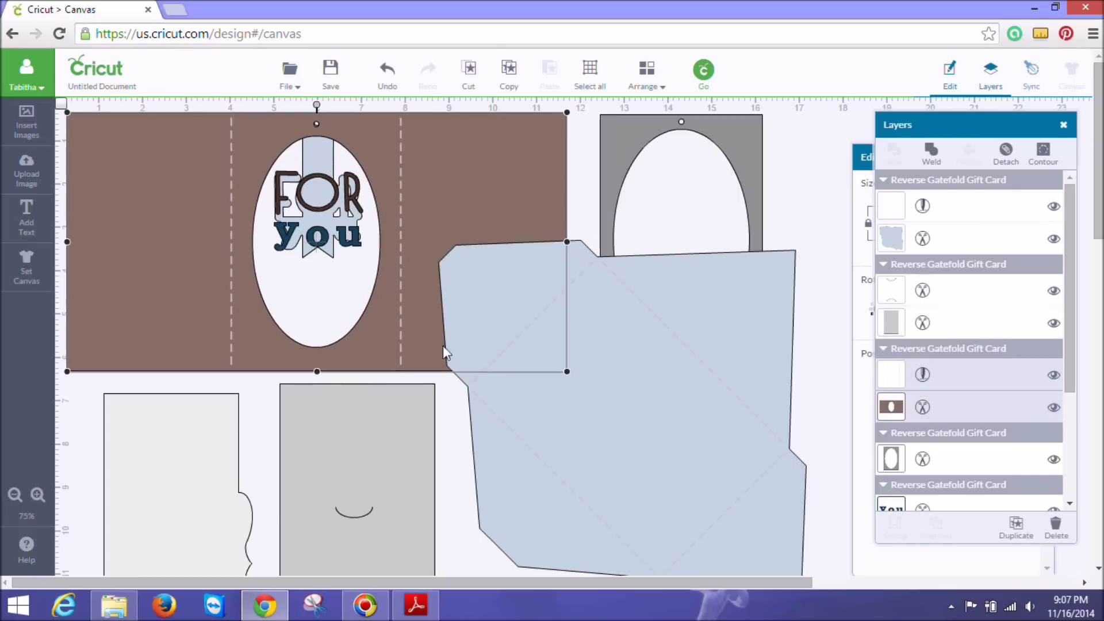